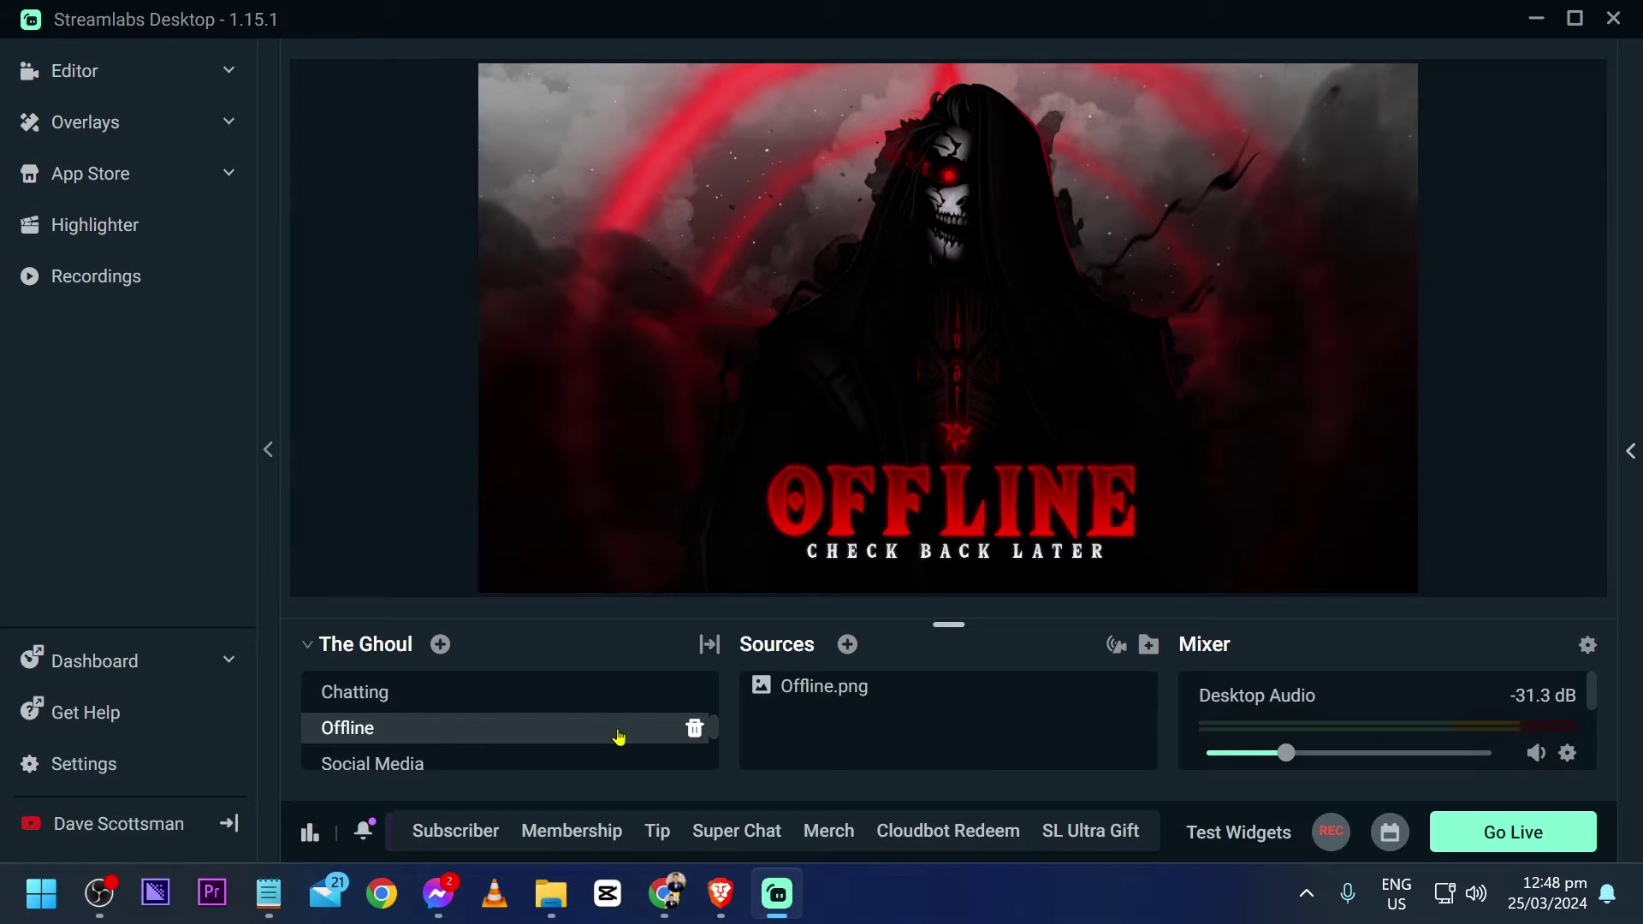
# Open the Alert Box settings page from the dashboard and show the Super Chats tab
pyautogui.click(224, 662)
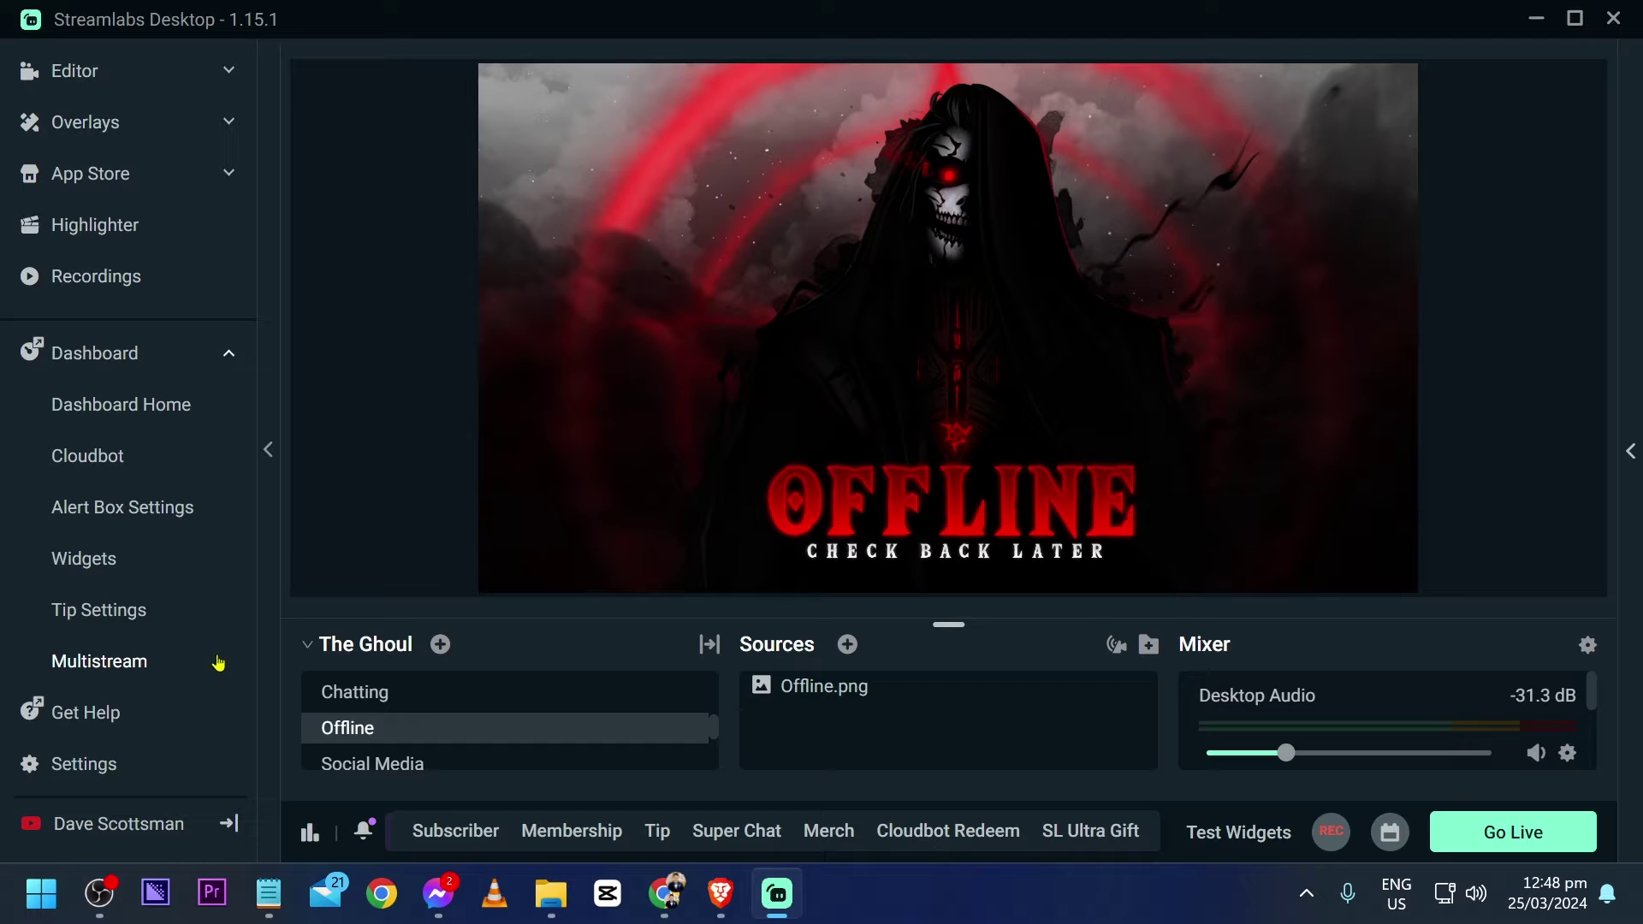
pyautogui.click(146, 513)
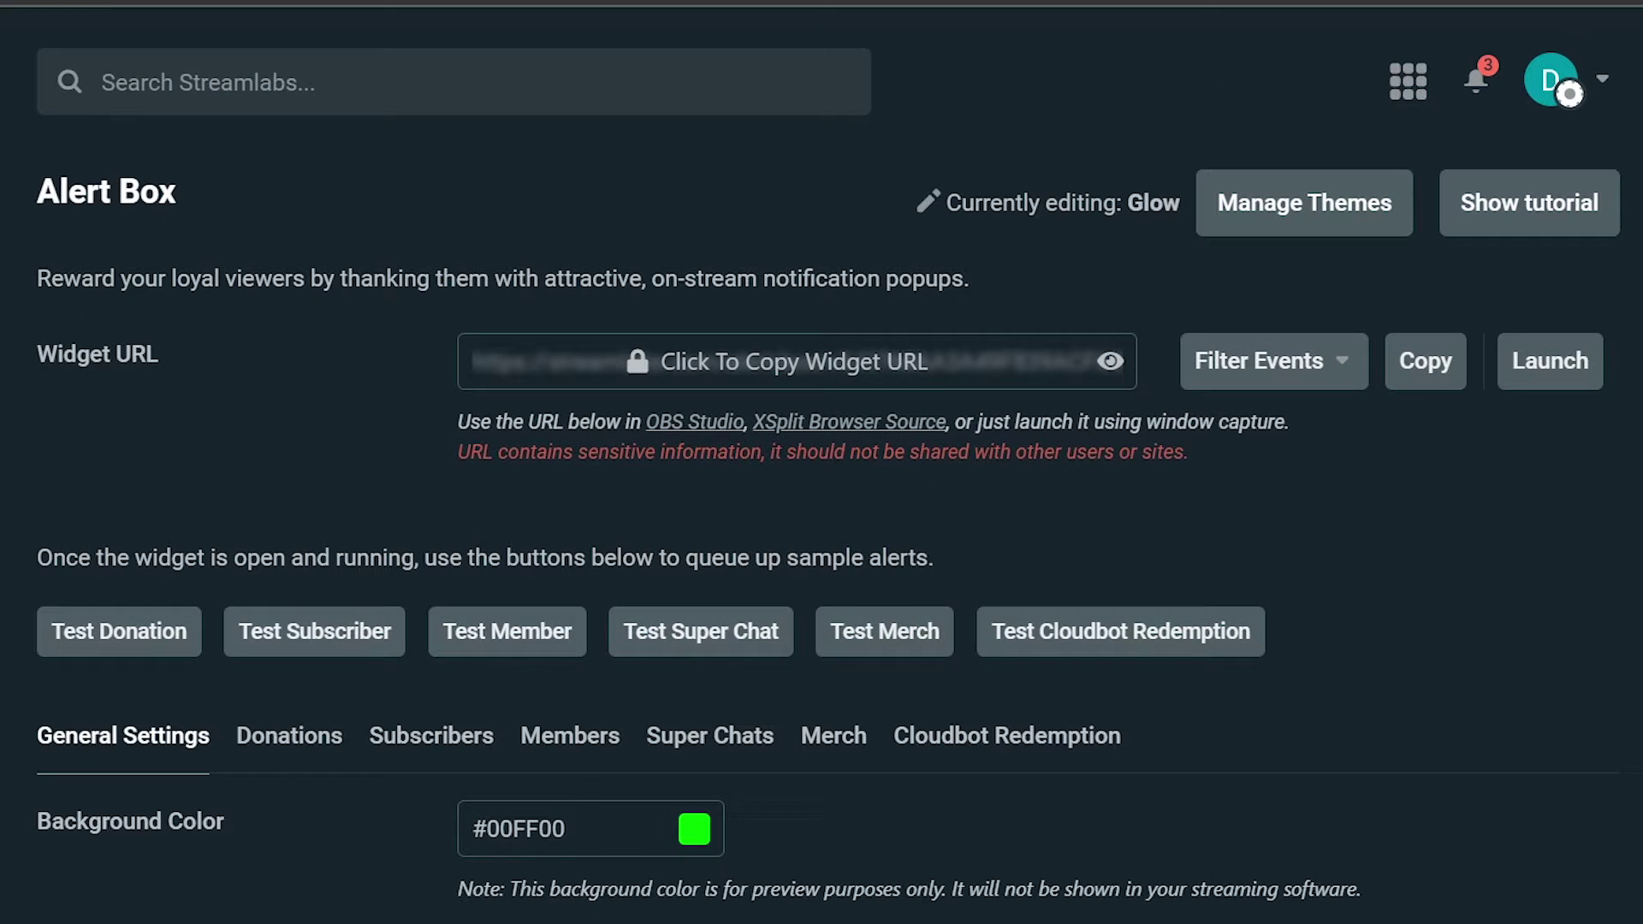
pyautogui.scroll(-4, 280, 434)
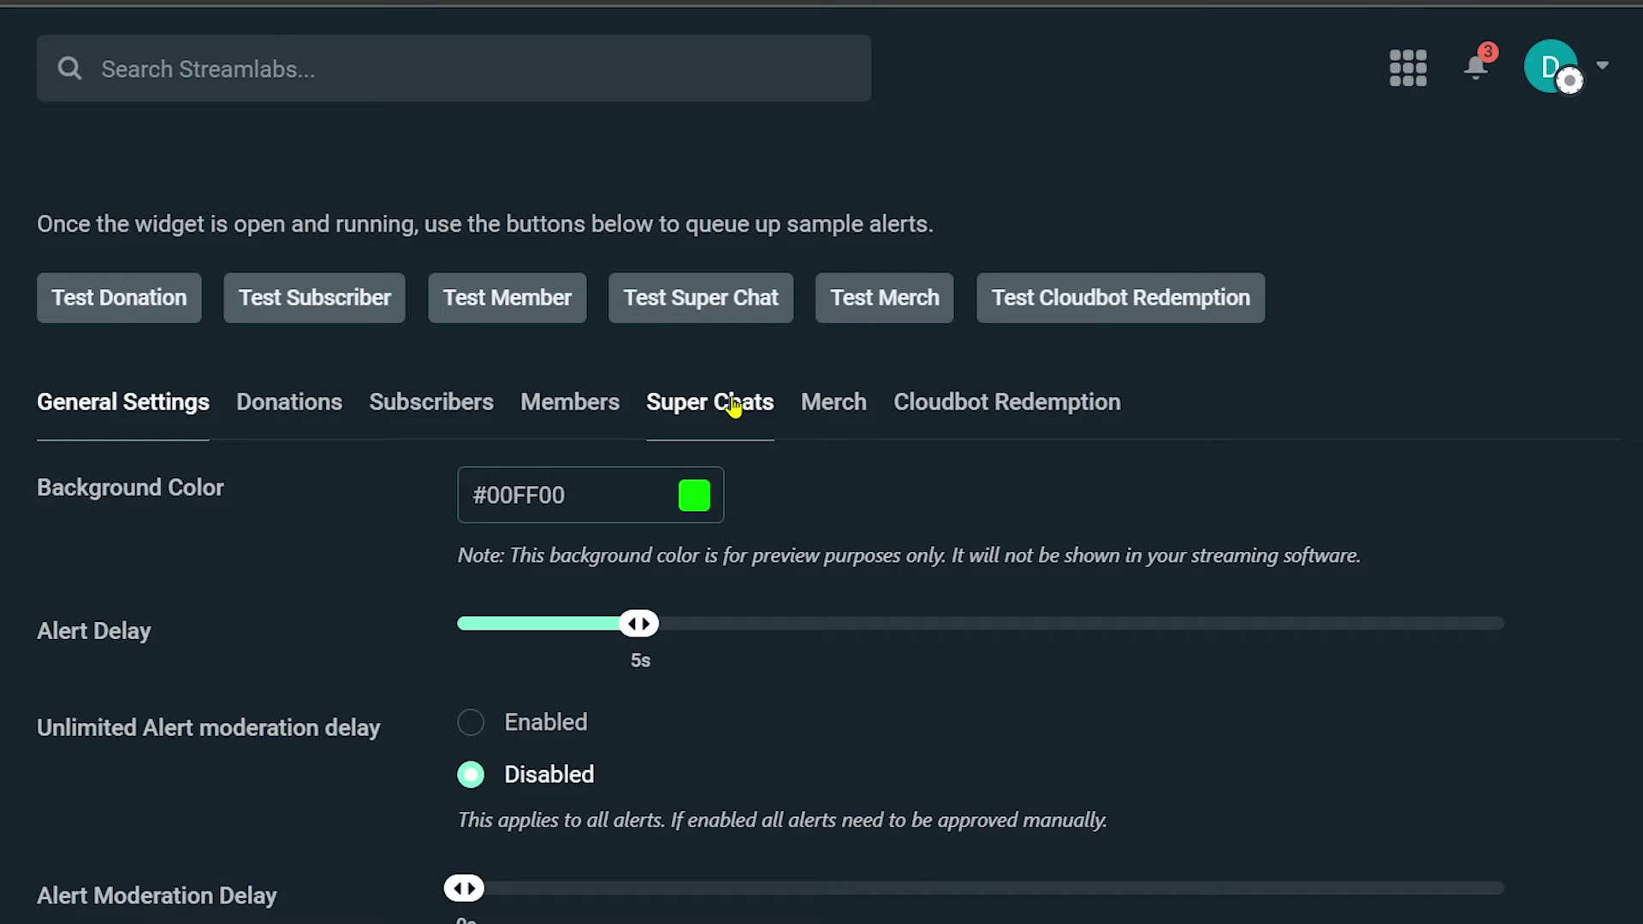
pyautogui.click(734, 408)
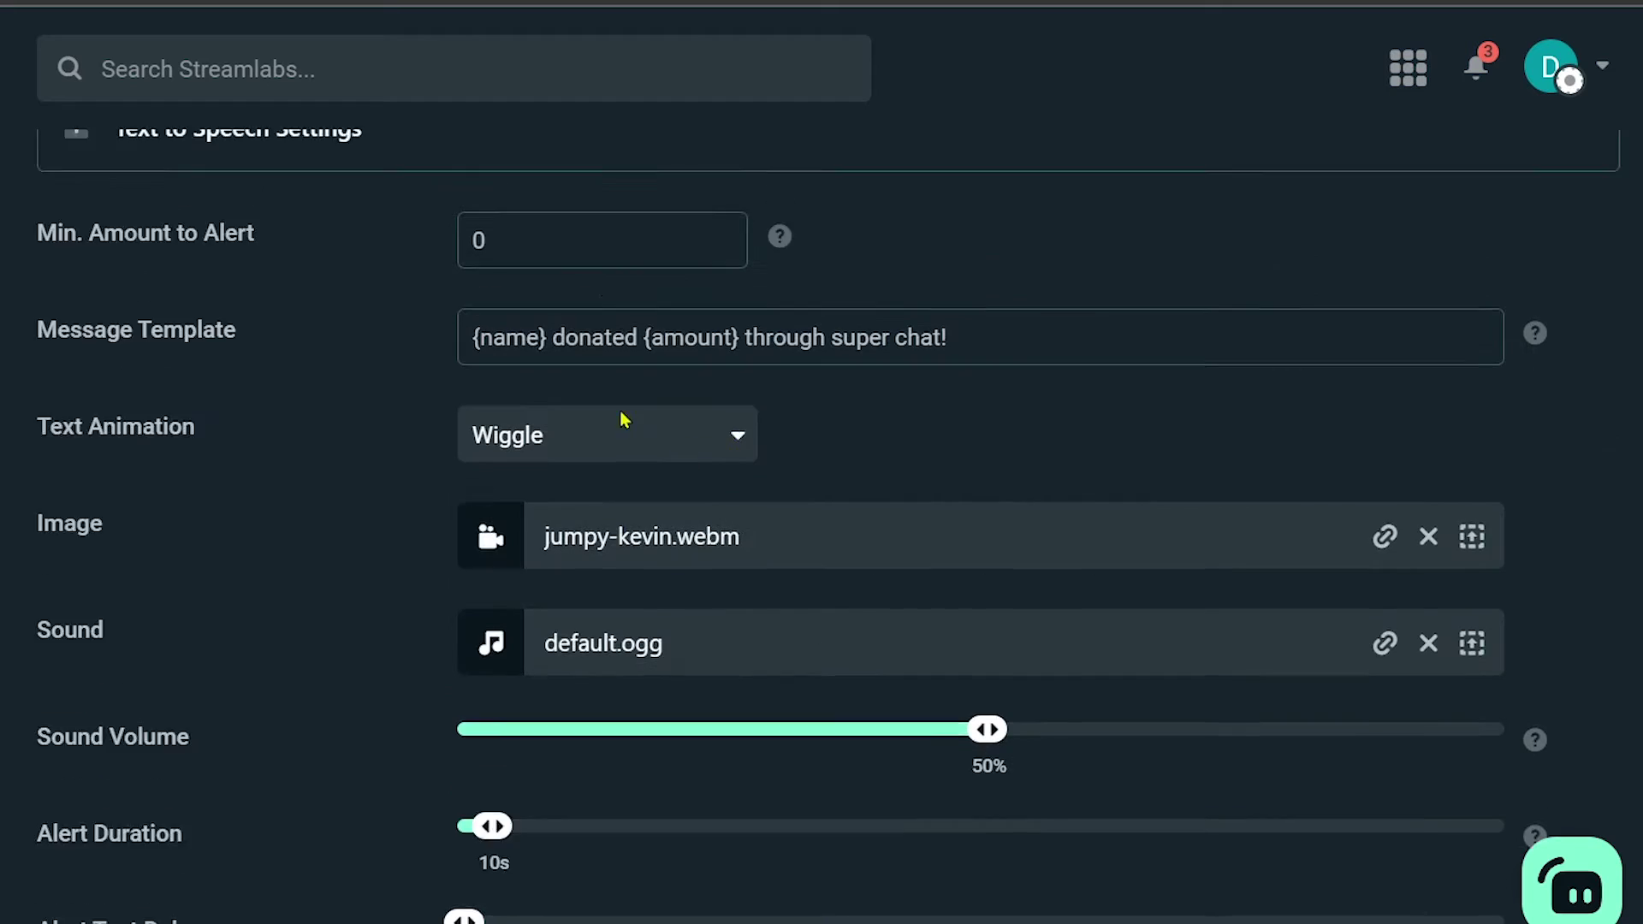
# Keep Super Chat alerts enabled and switch the layout to text over image
pyautogui.scroll(5, 502, 417)
pyautogui.scroll(-4, 473, 428)
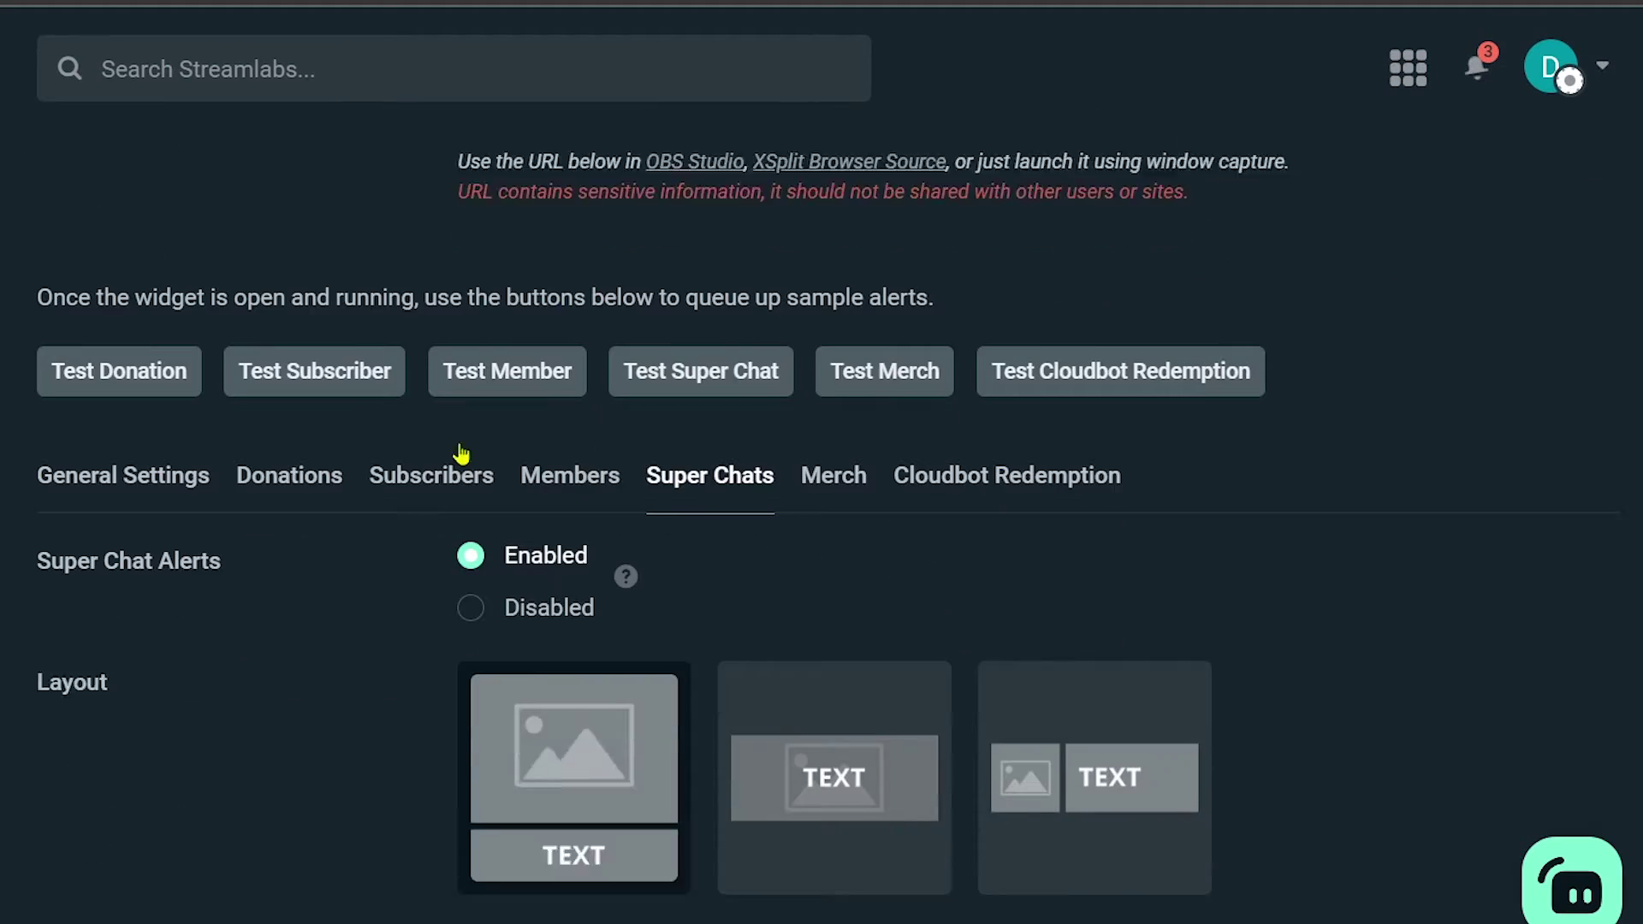
pyautogui.click(470, 482)
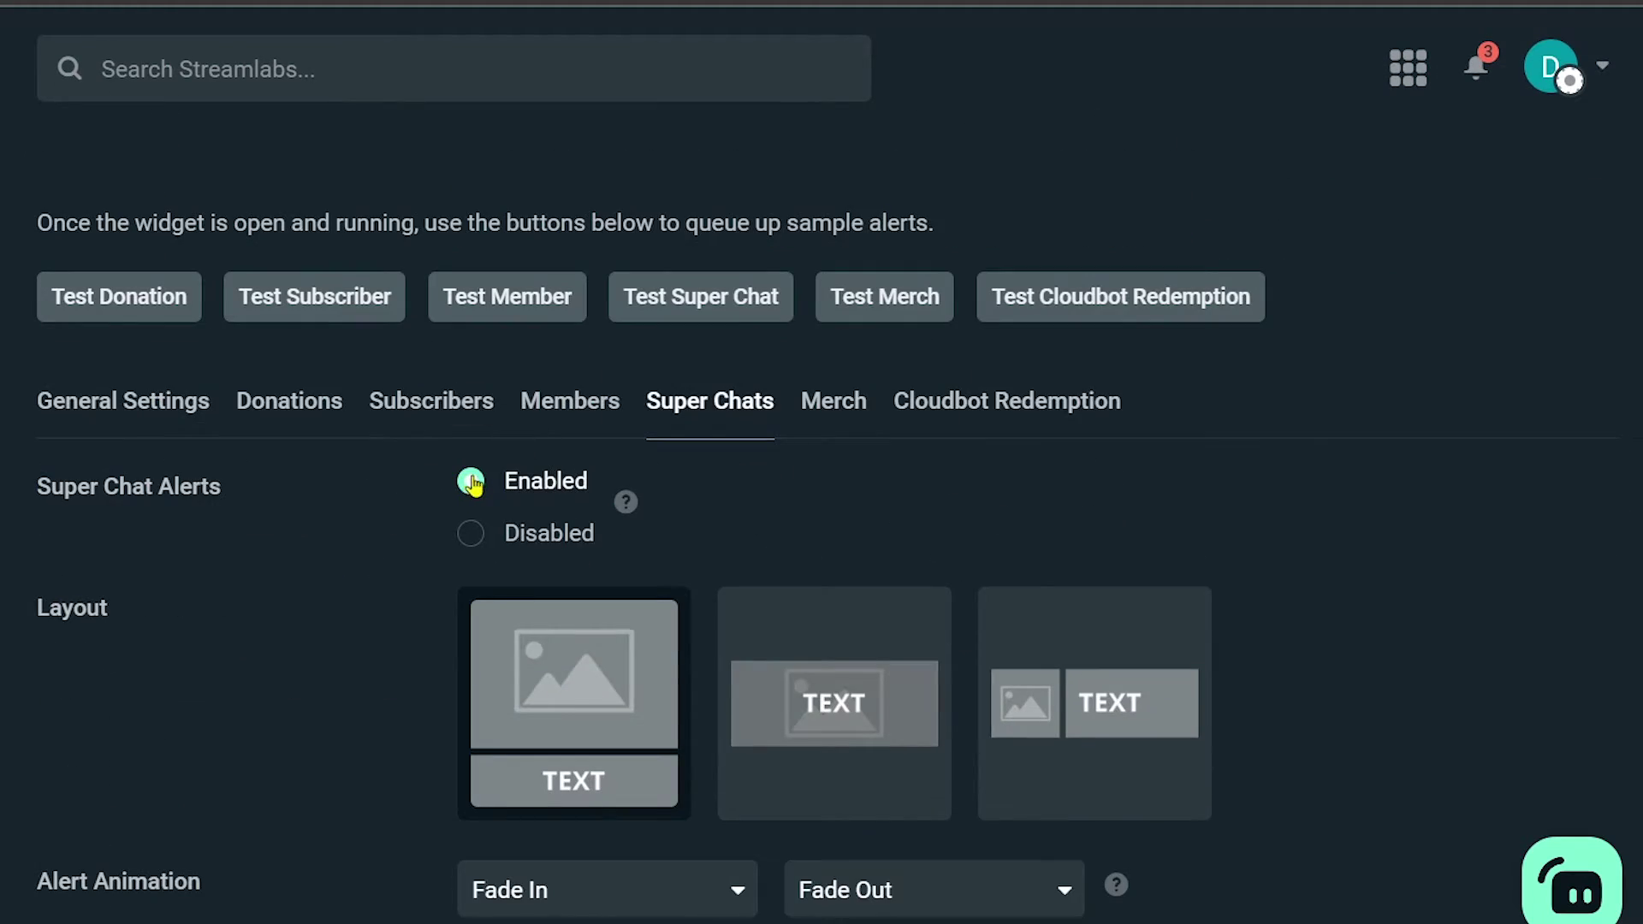
pyautogui.scroll(-2, 471, 483)
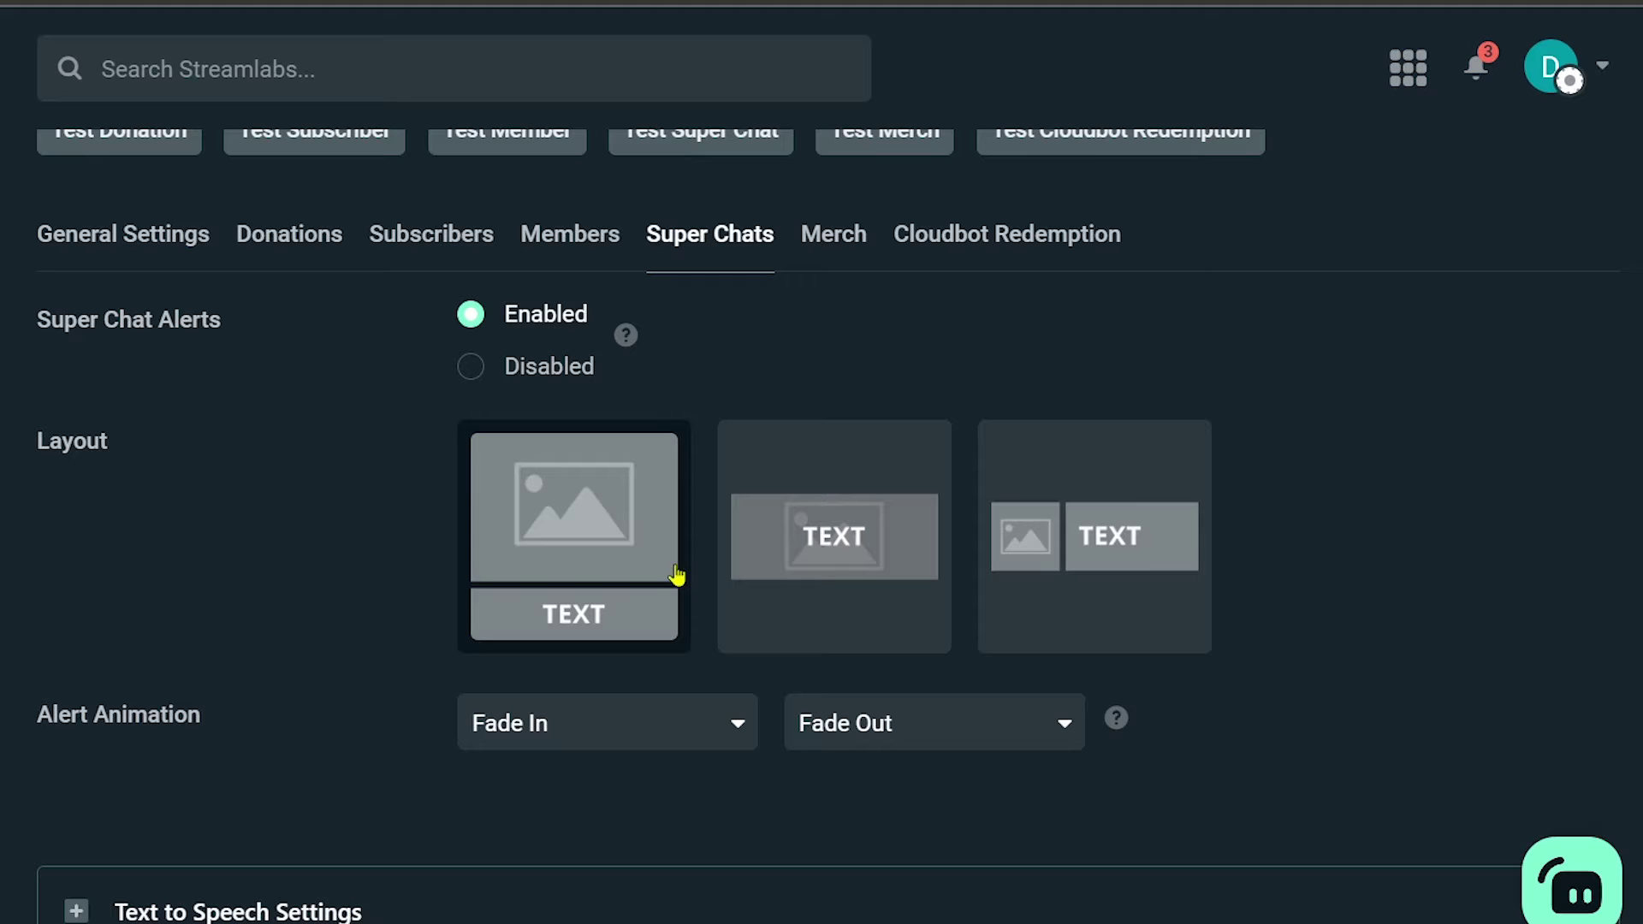
pyautogui.scroll(-2, 568, 568)
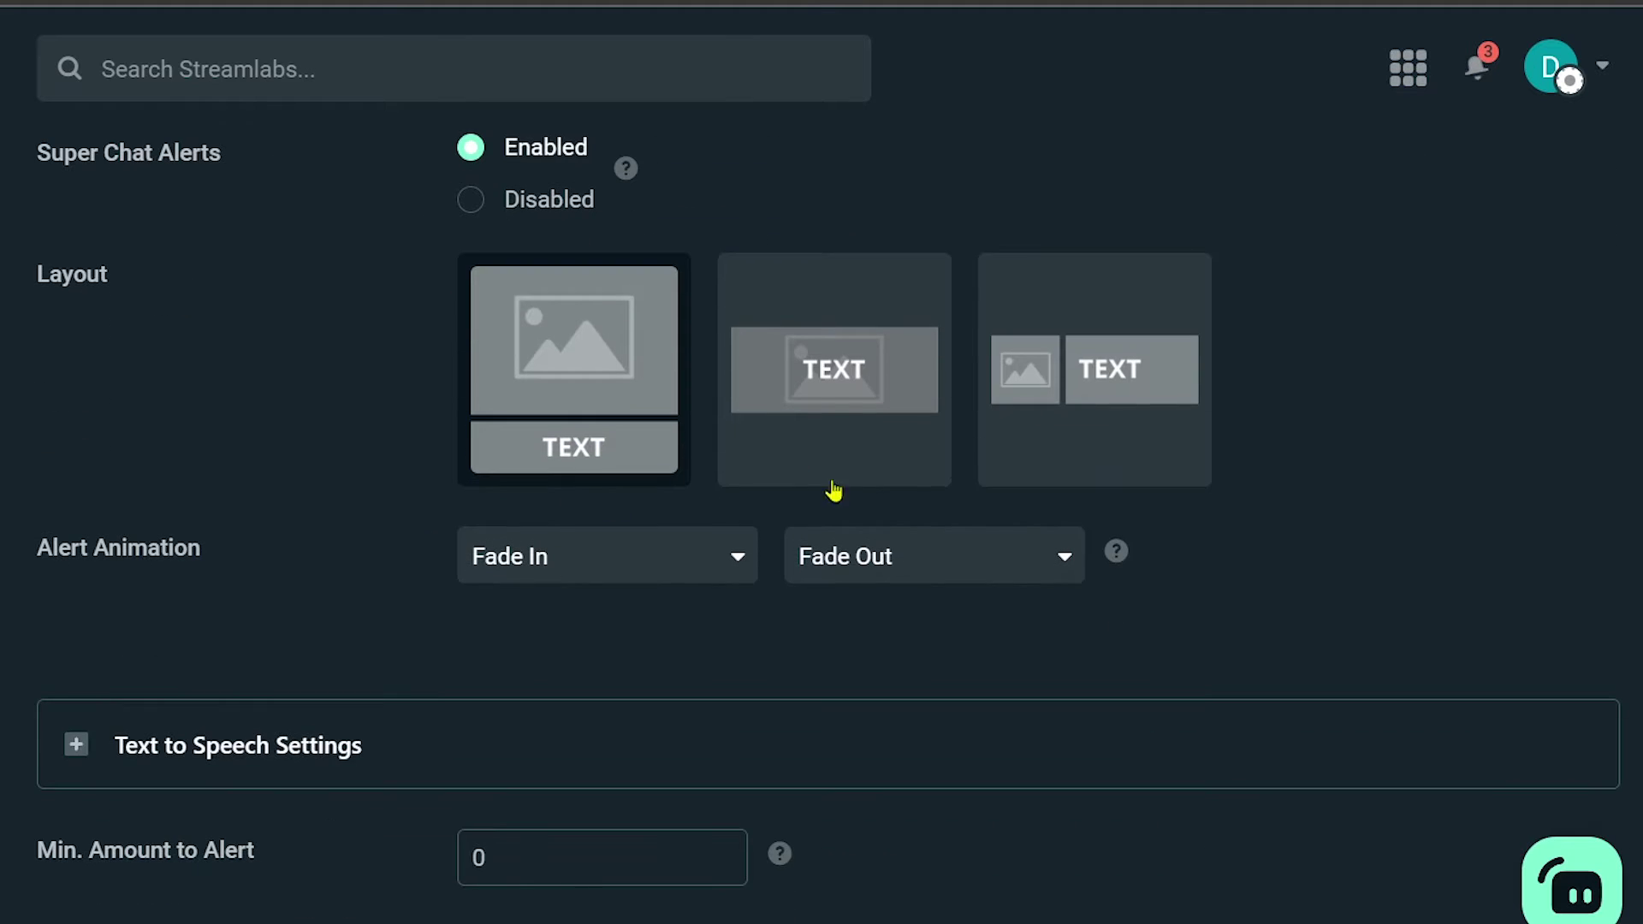
pyautogui.click(835, 371)
pyautogui.scroll(-4, 843, 385)
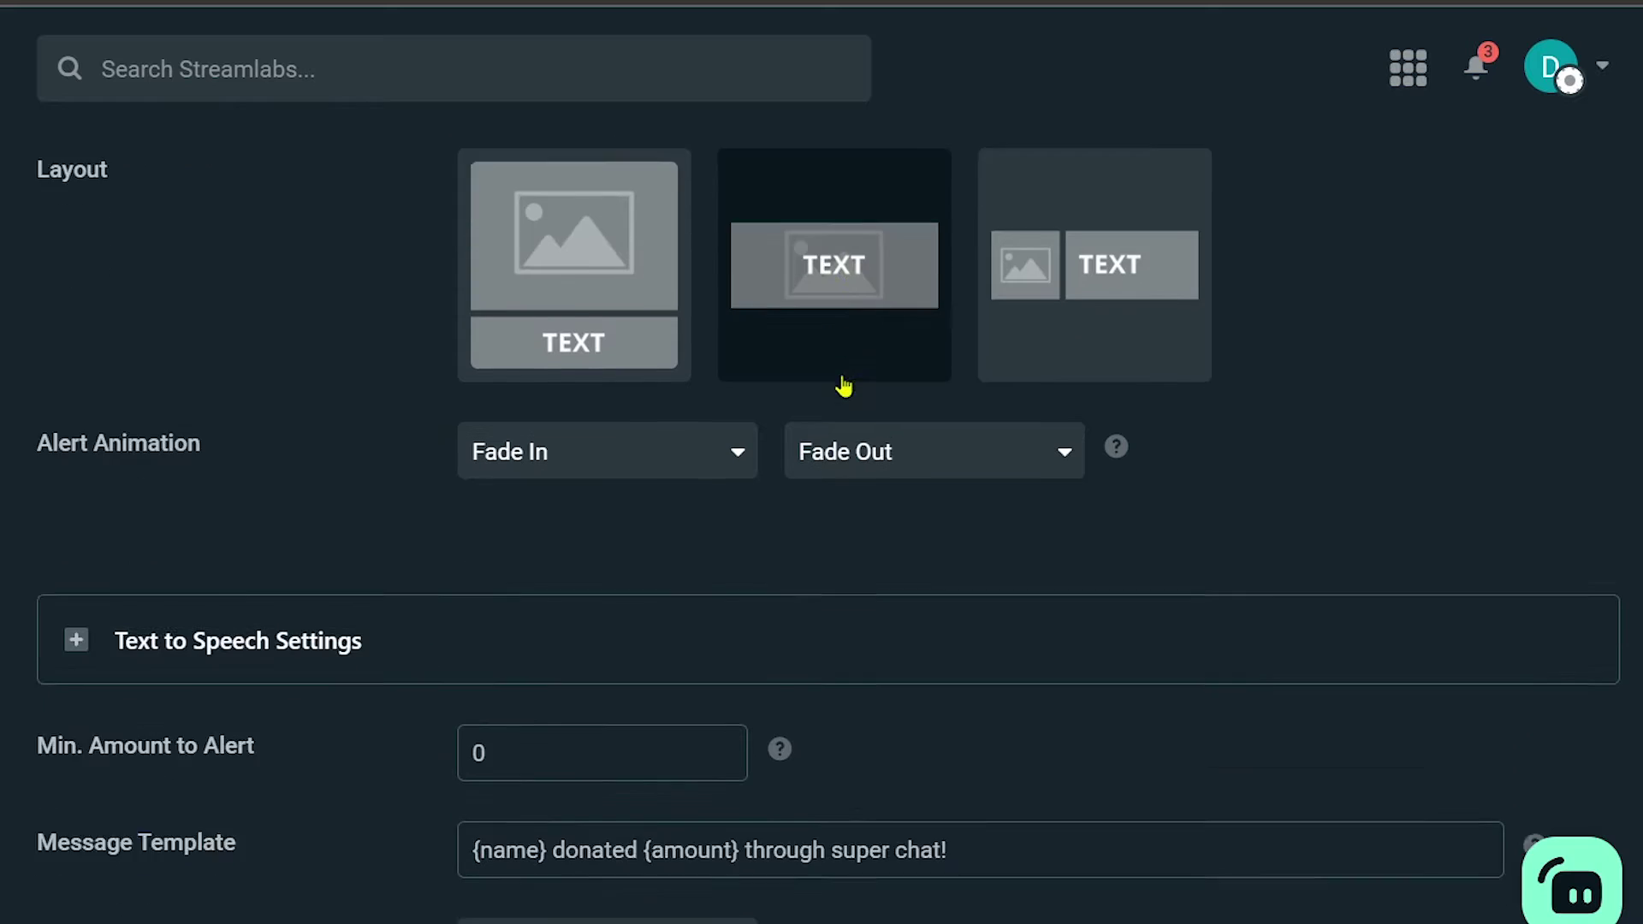
# Enable text-to-speech for Super Chats, with the Salli voice at 76% volume
pyautogui.click(102, 425)
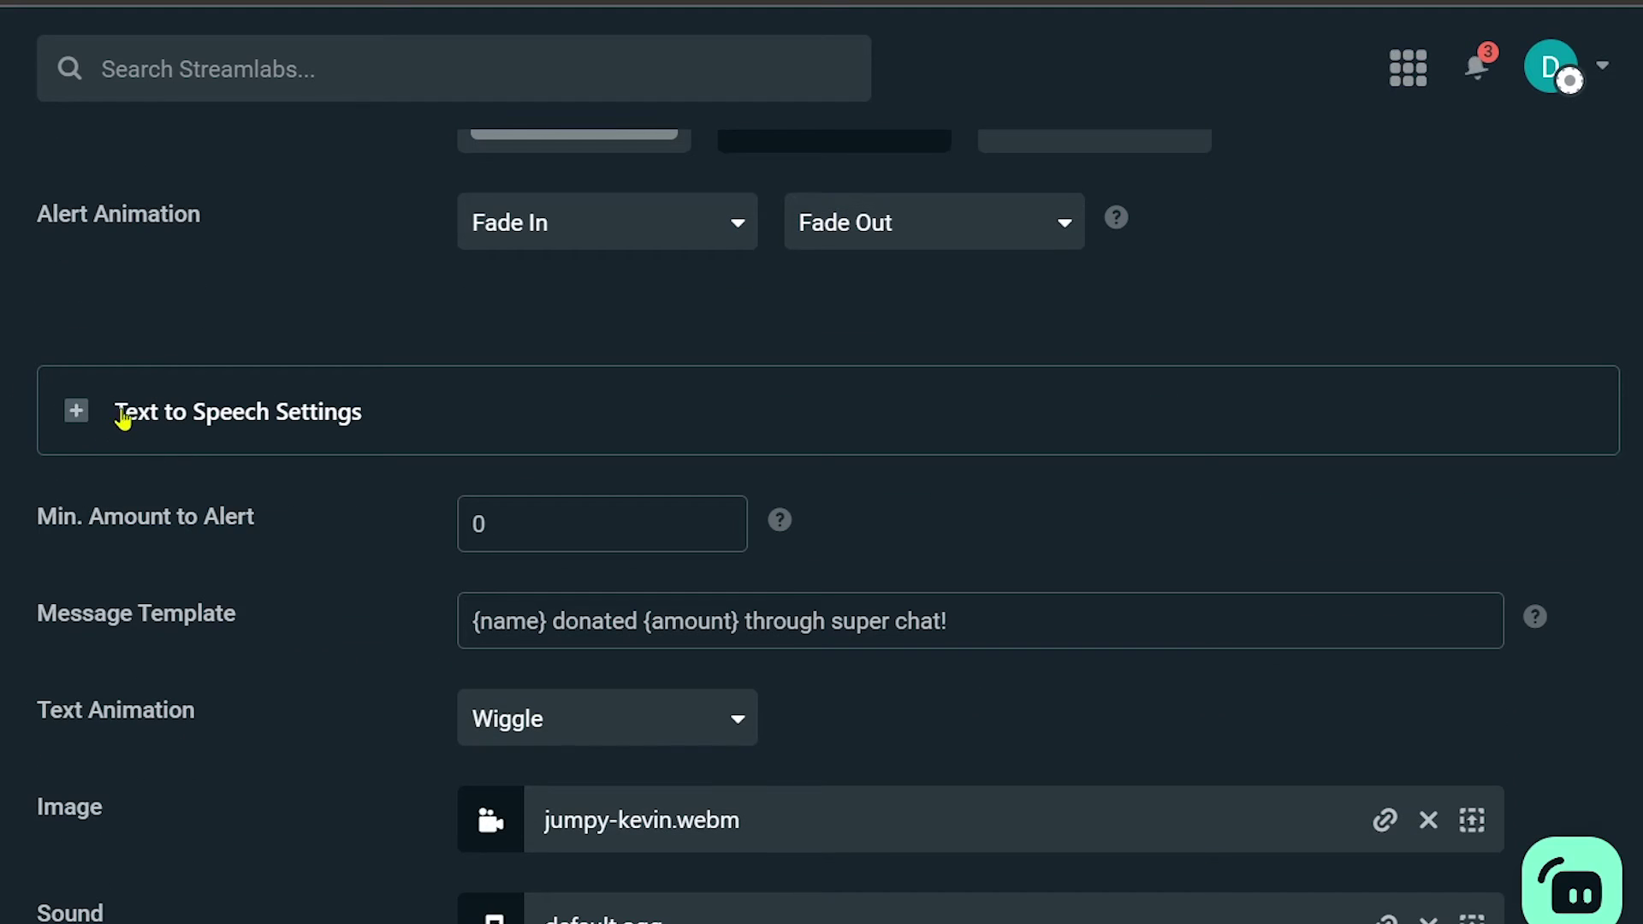
pyautogui.click(129, 415)
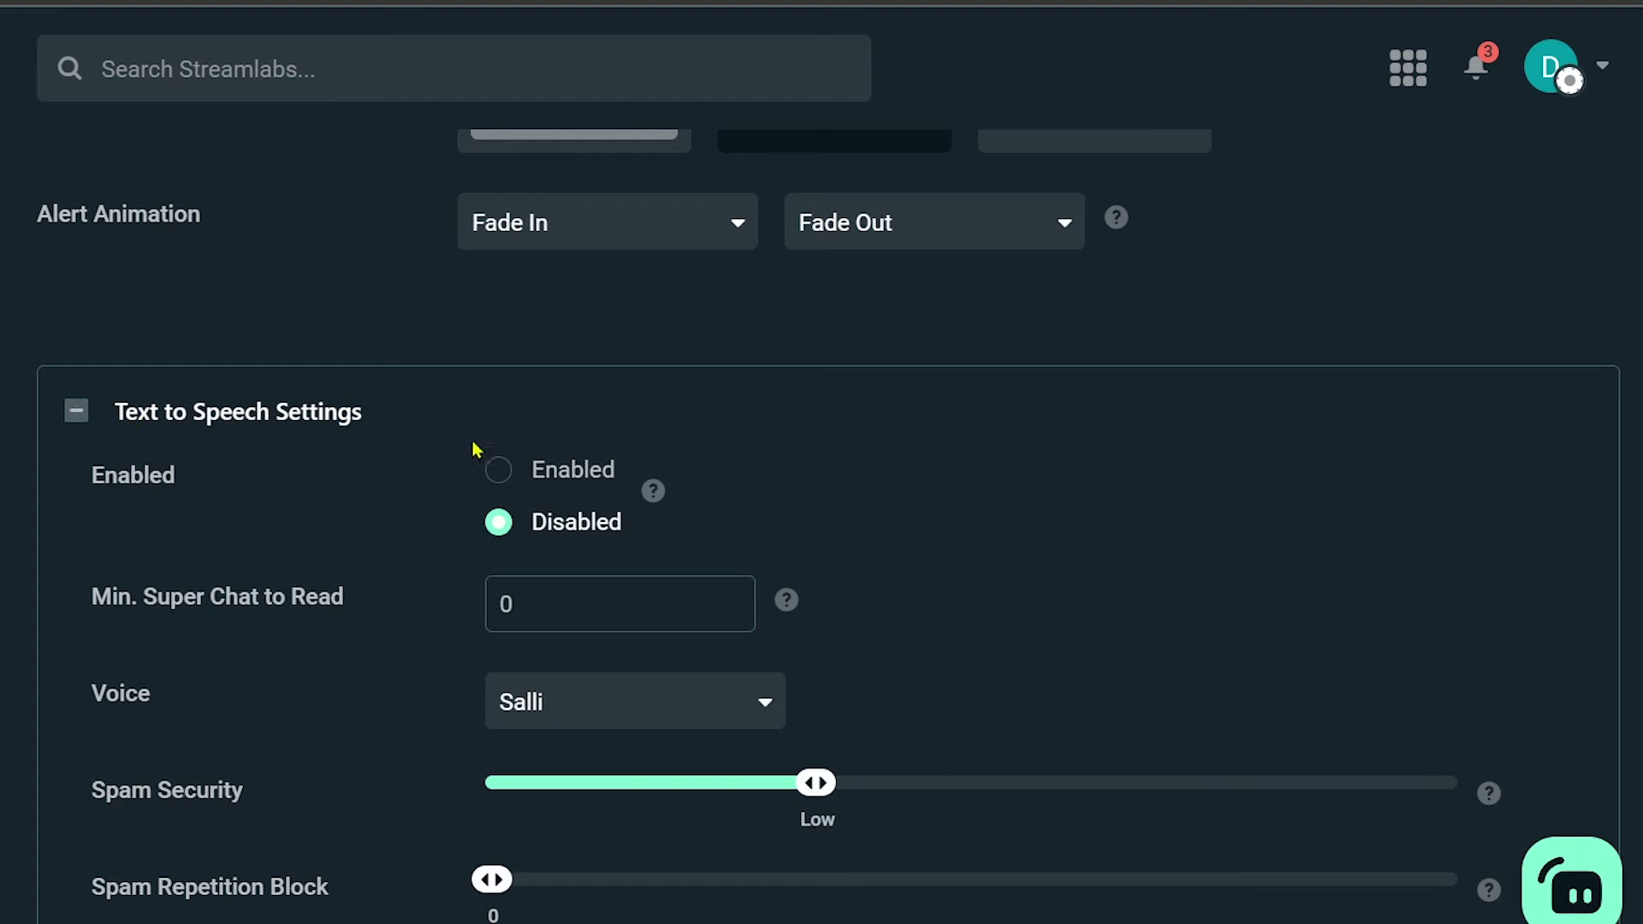
pyautogui.click(500, 471)
pyautogui.scroll(-3, 299, 472)
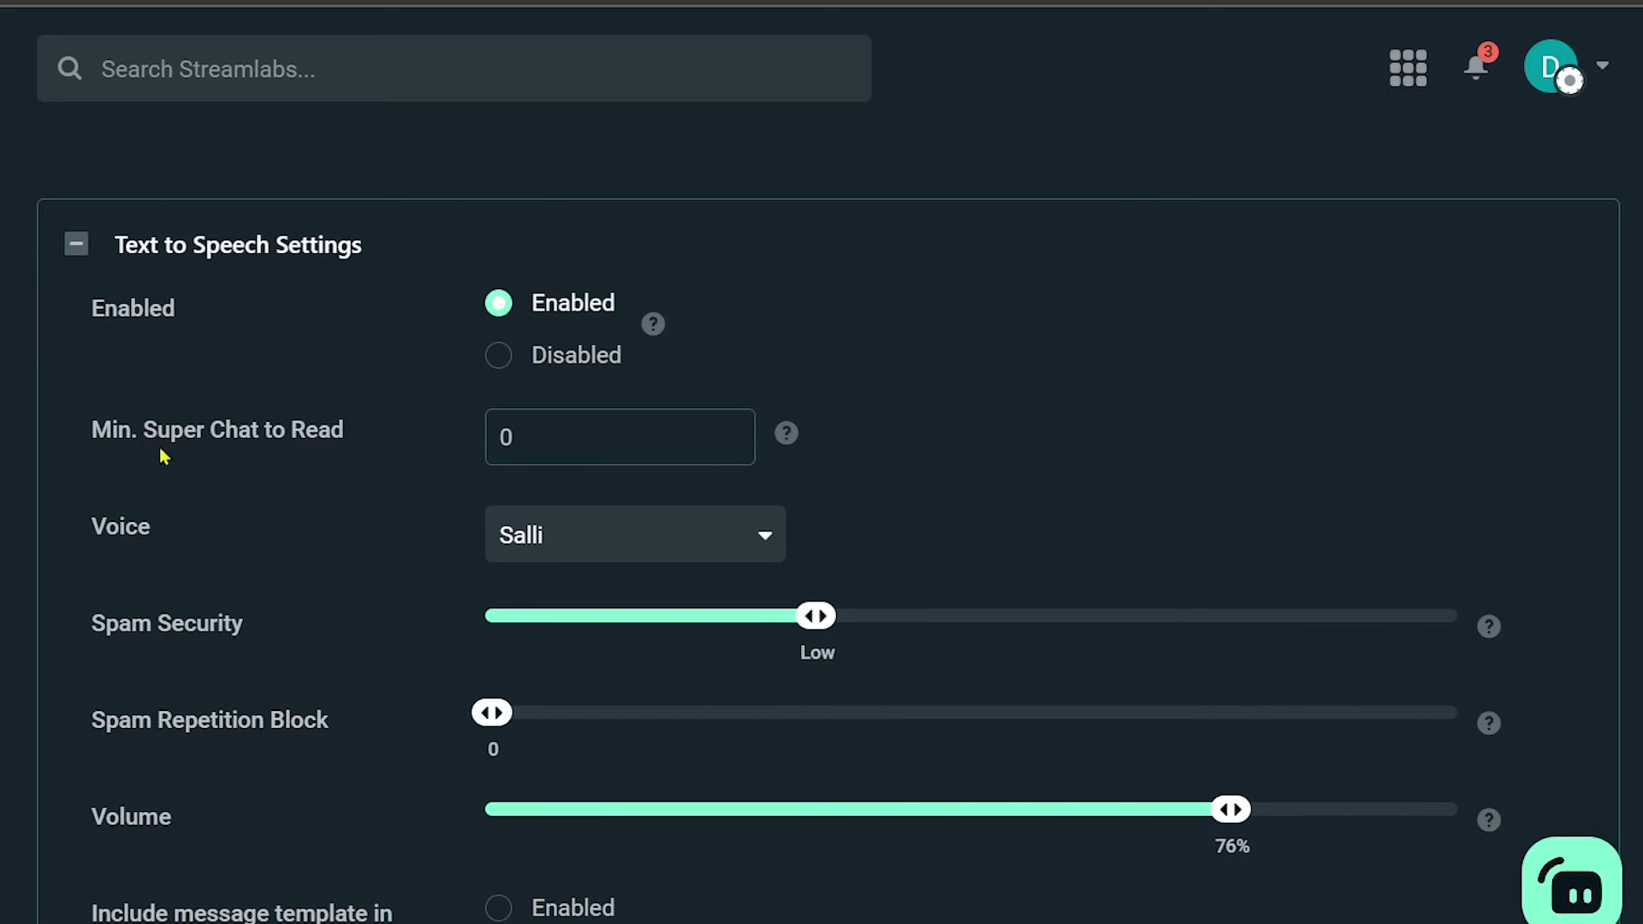
pyautogui.scroll(-1, 132, 459)
pyautogui.moveTo(117, 263); pyautogui.dragTo(329, 265)
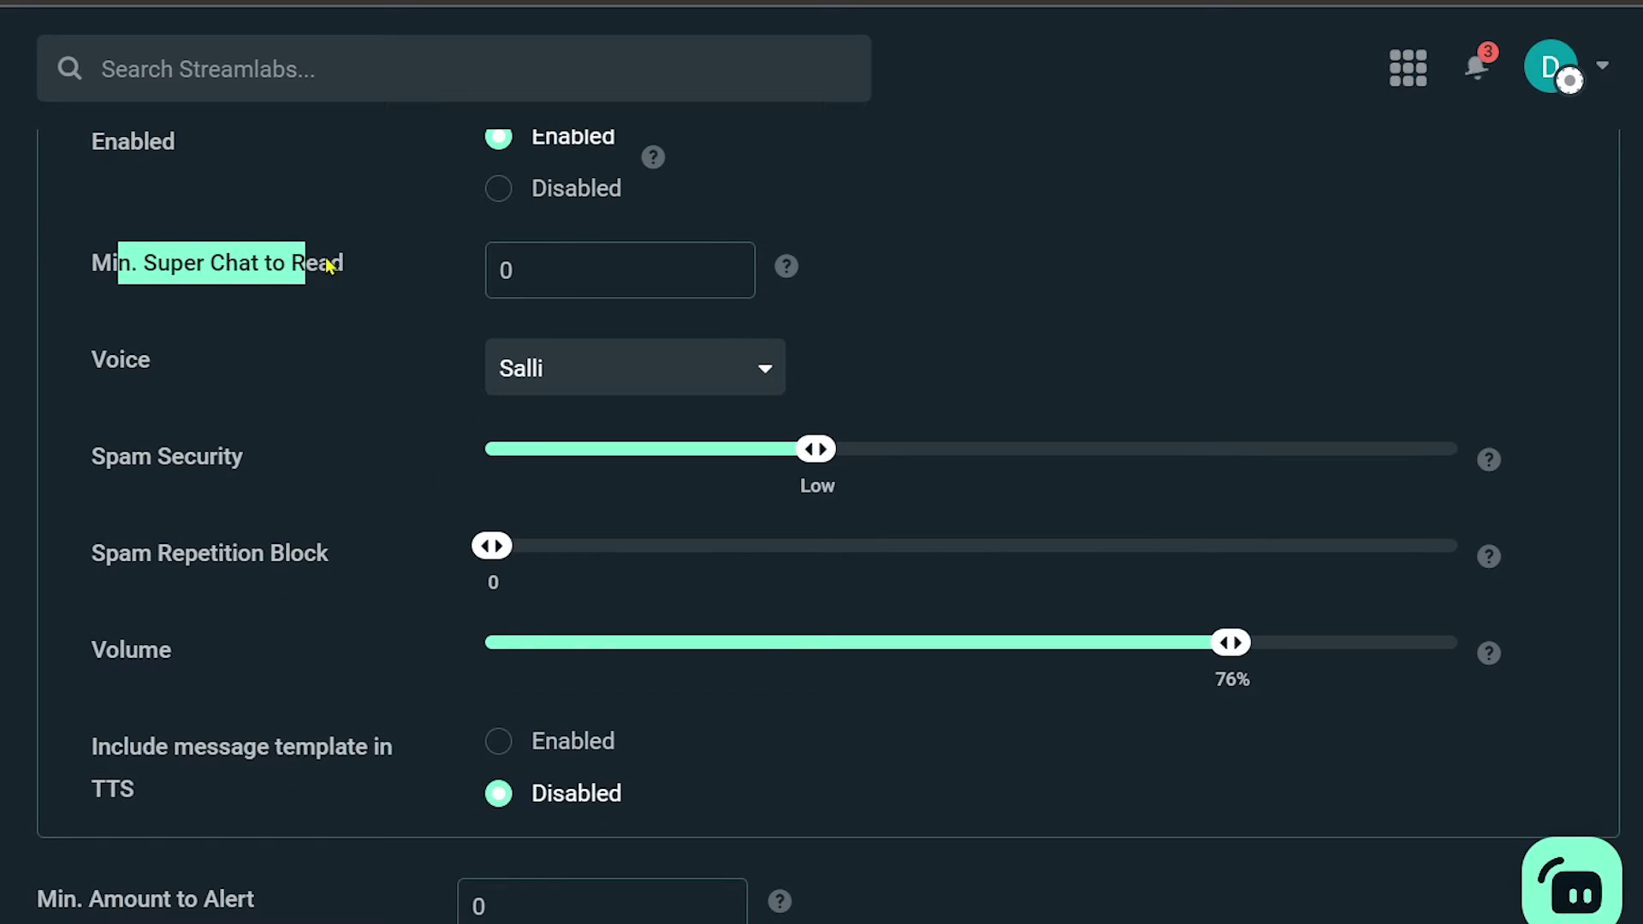
pyautogui.click(516, 250)
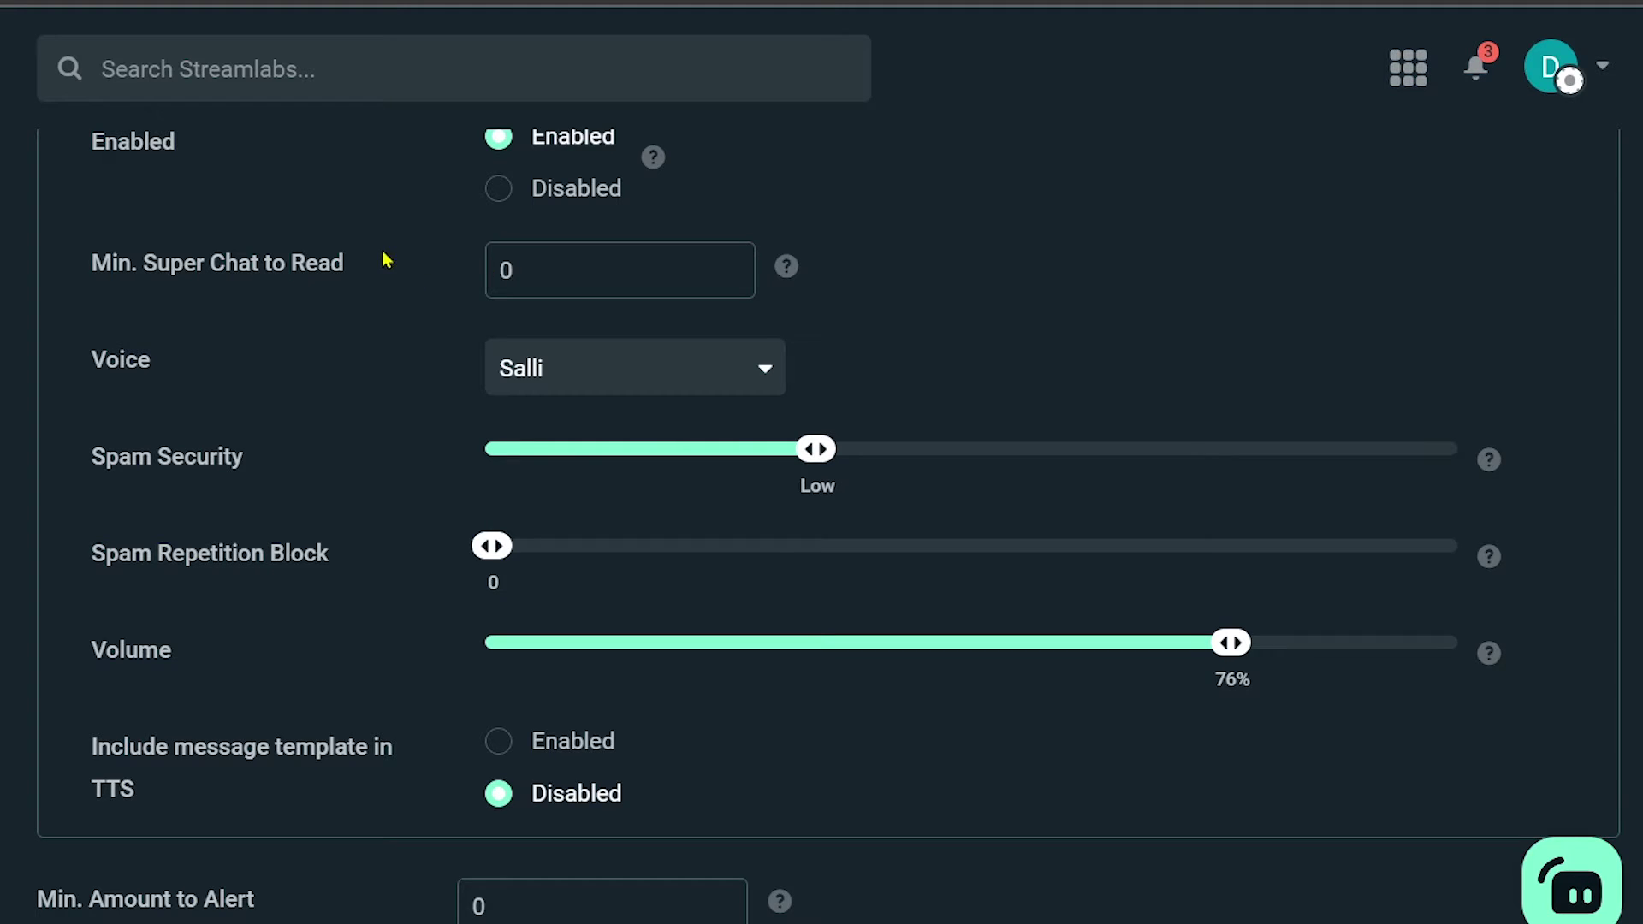
pyautogui.scroll(-2, 231, 304)
pyautogui.scroll(2, 143, 285)
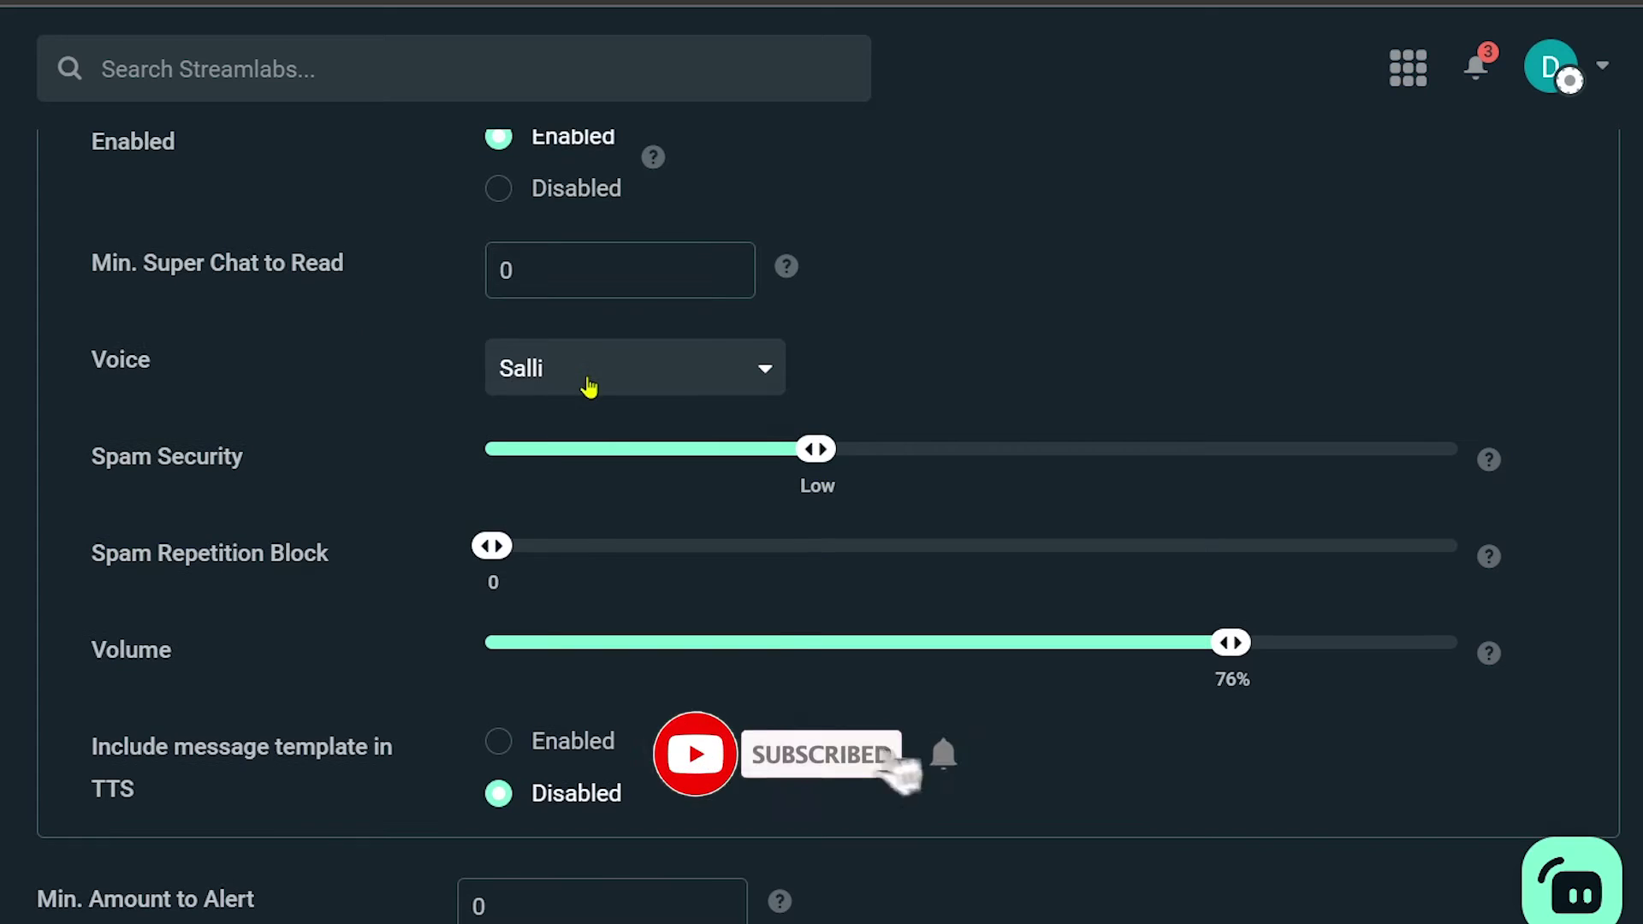
# Change the text-to-speech voice from Salli to Olivia (English Australian)
pyautogui.click(589, 387)
pyautogui.scroll(-3, 589, 617)
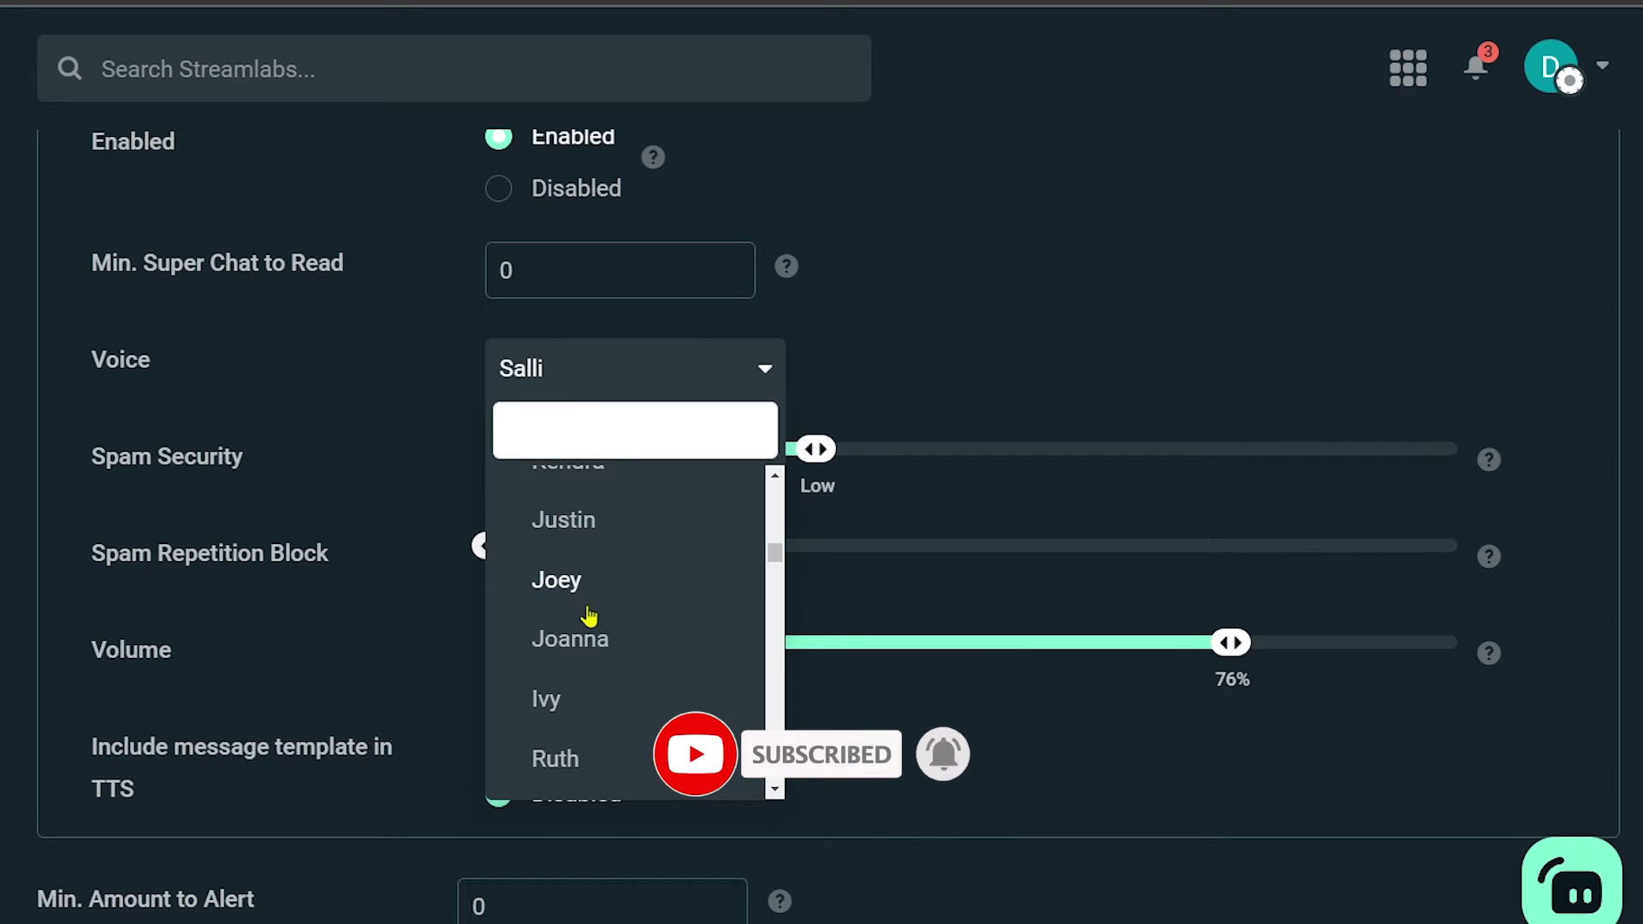
pyautogui.scroll(-3, 599, 633)
pyautogui.scroll(-5, 619, 692)
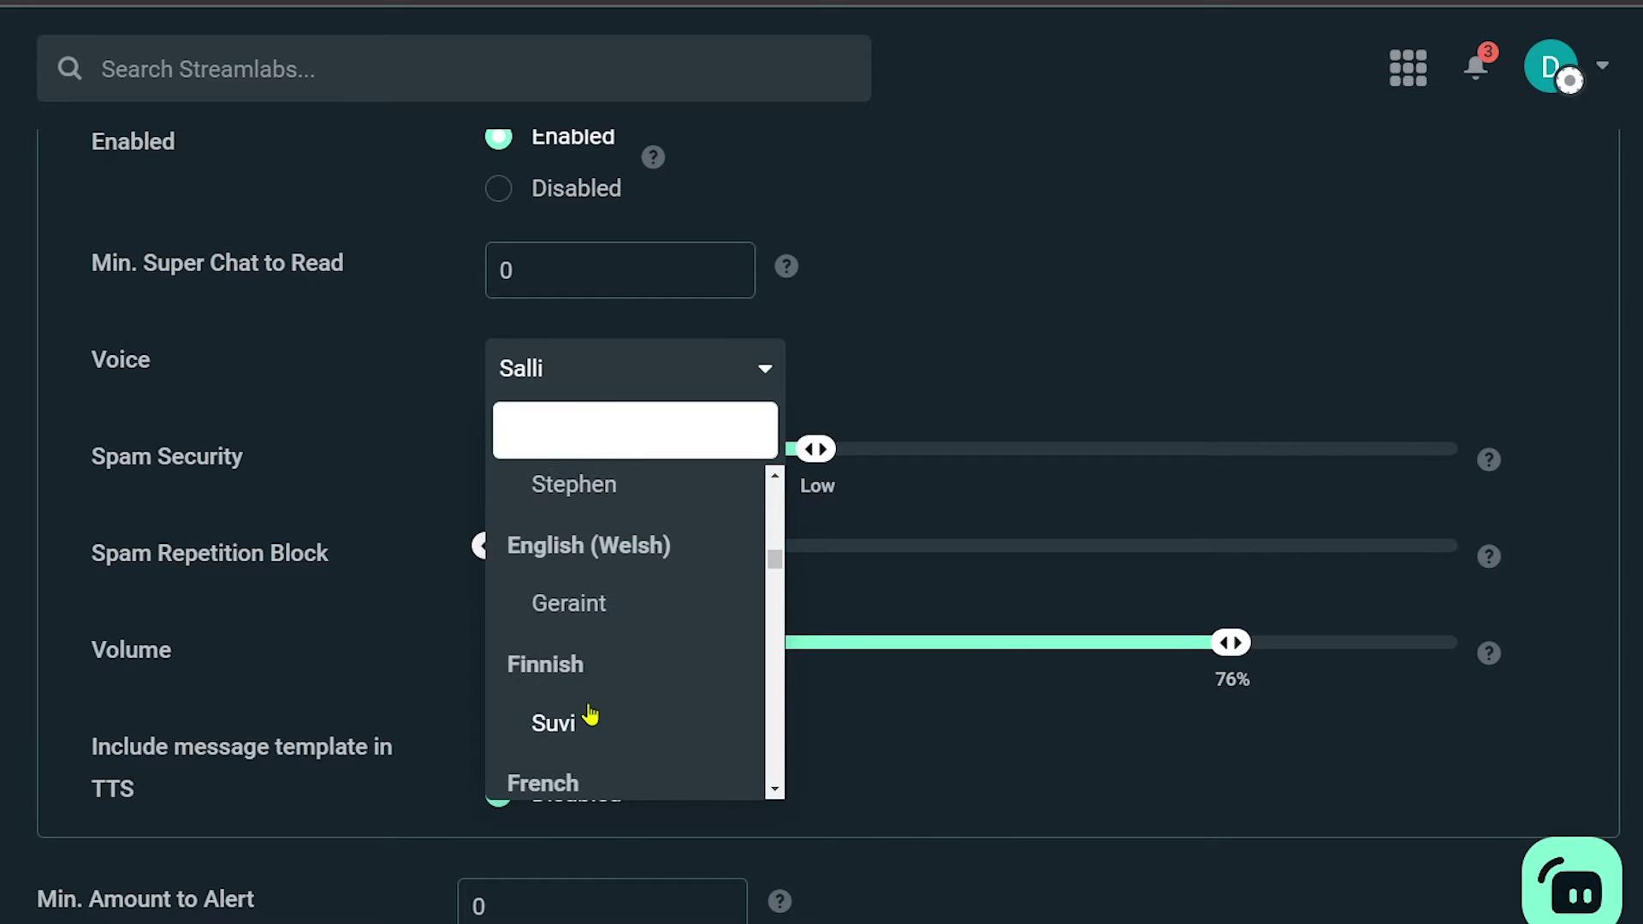
pyautogui.scroll(10, 589, 622)
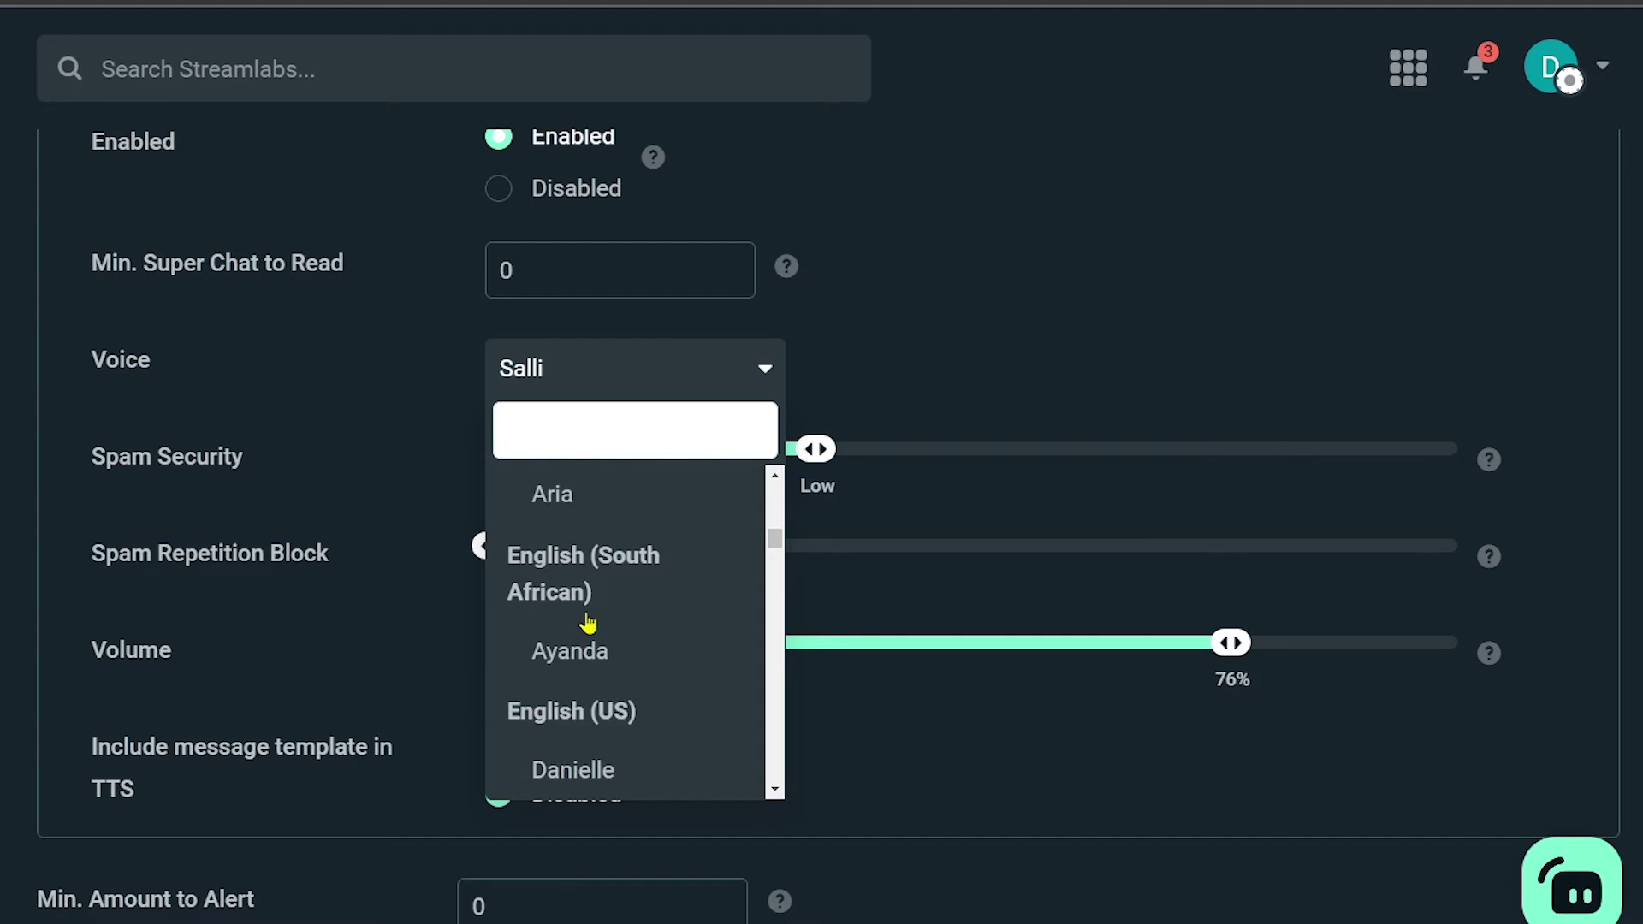
pyautogui.scroll(5, 589, 618)
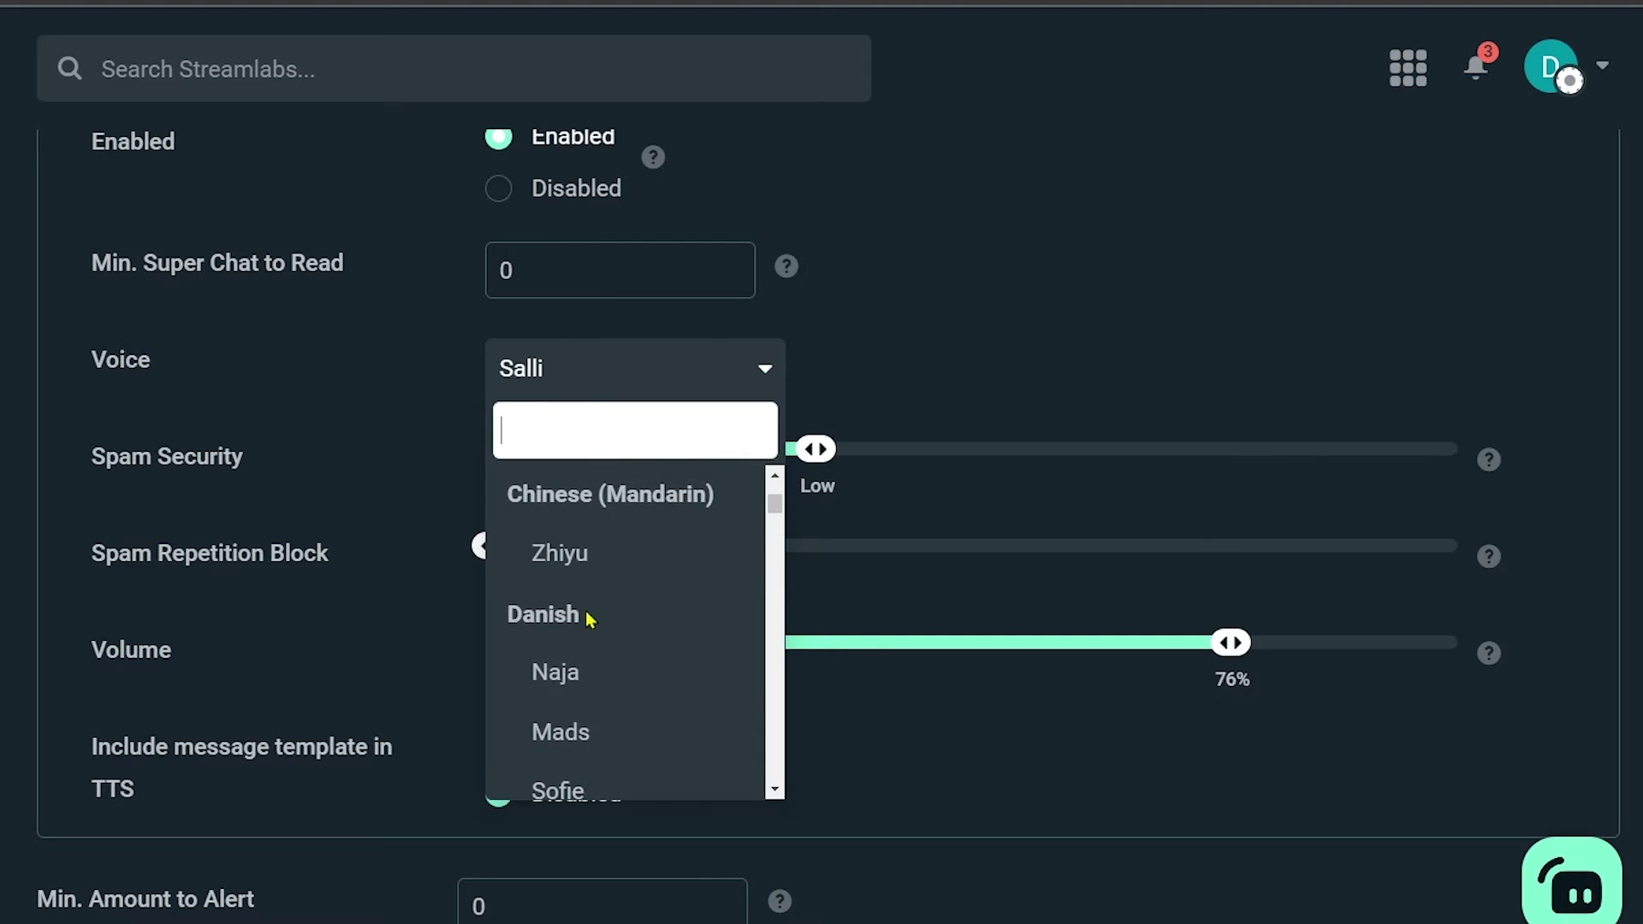
pyautogui.scroll(-8, 589, 618)
pyautogui.write('en')
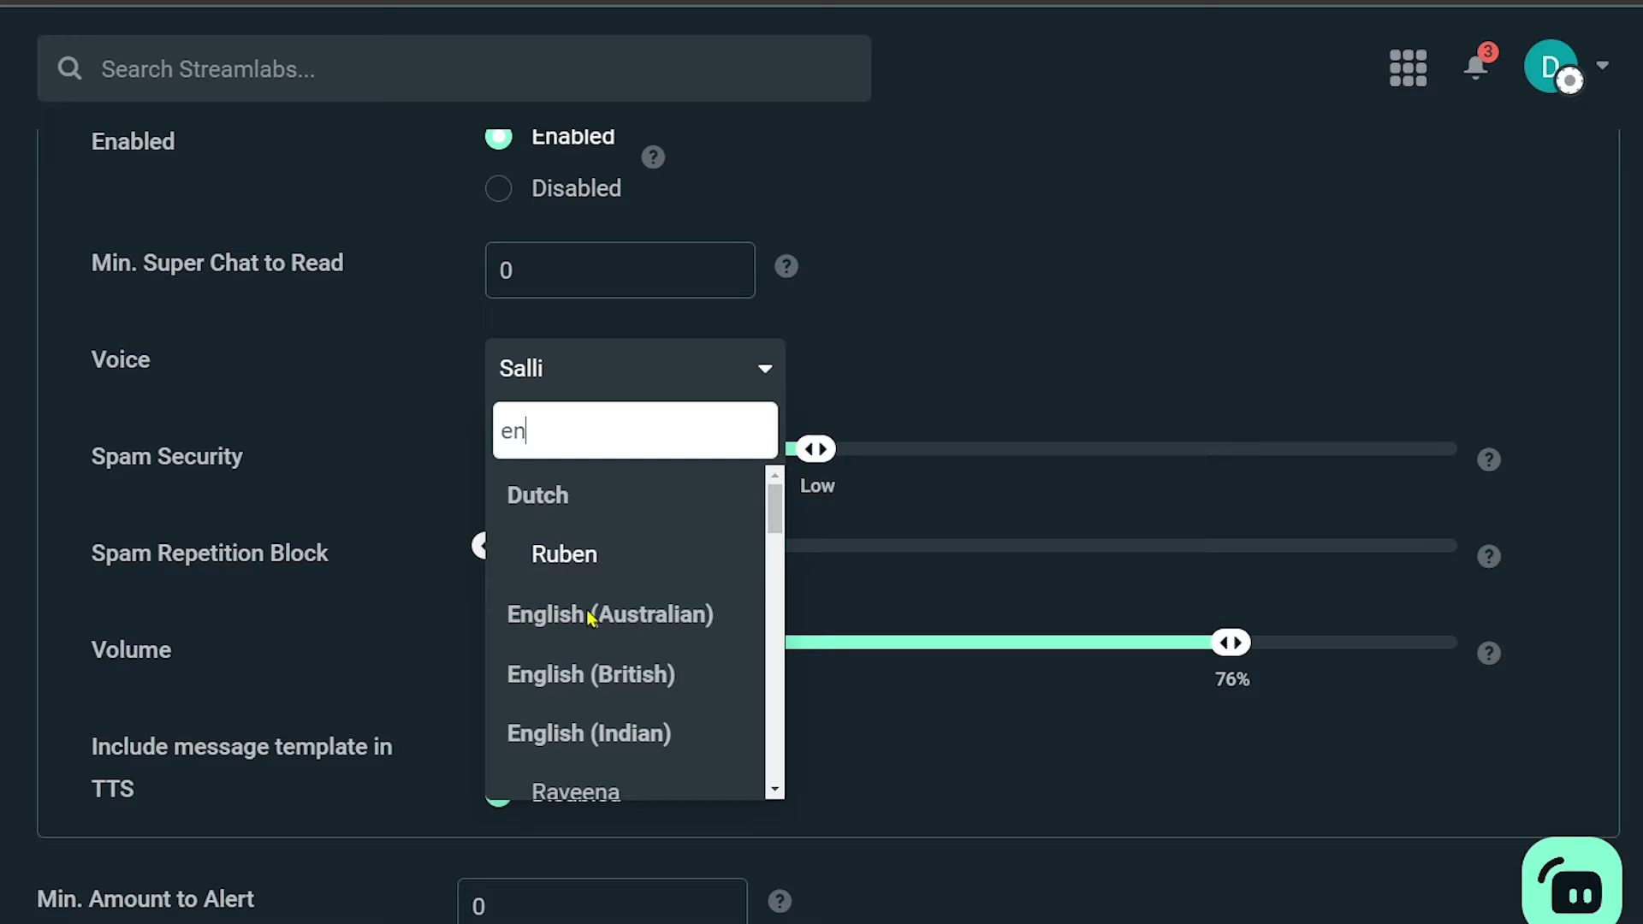
pyautogui.scroll(-2, 599, 600)
pyautogui.scroll(2, 629, 621)
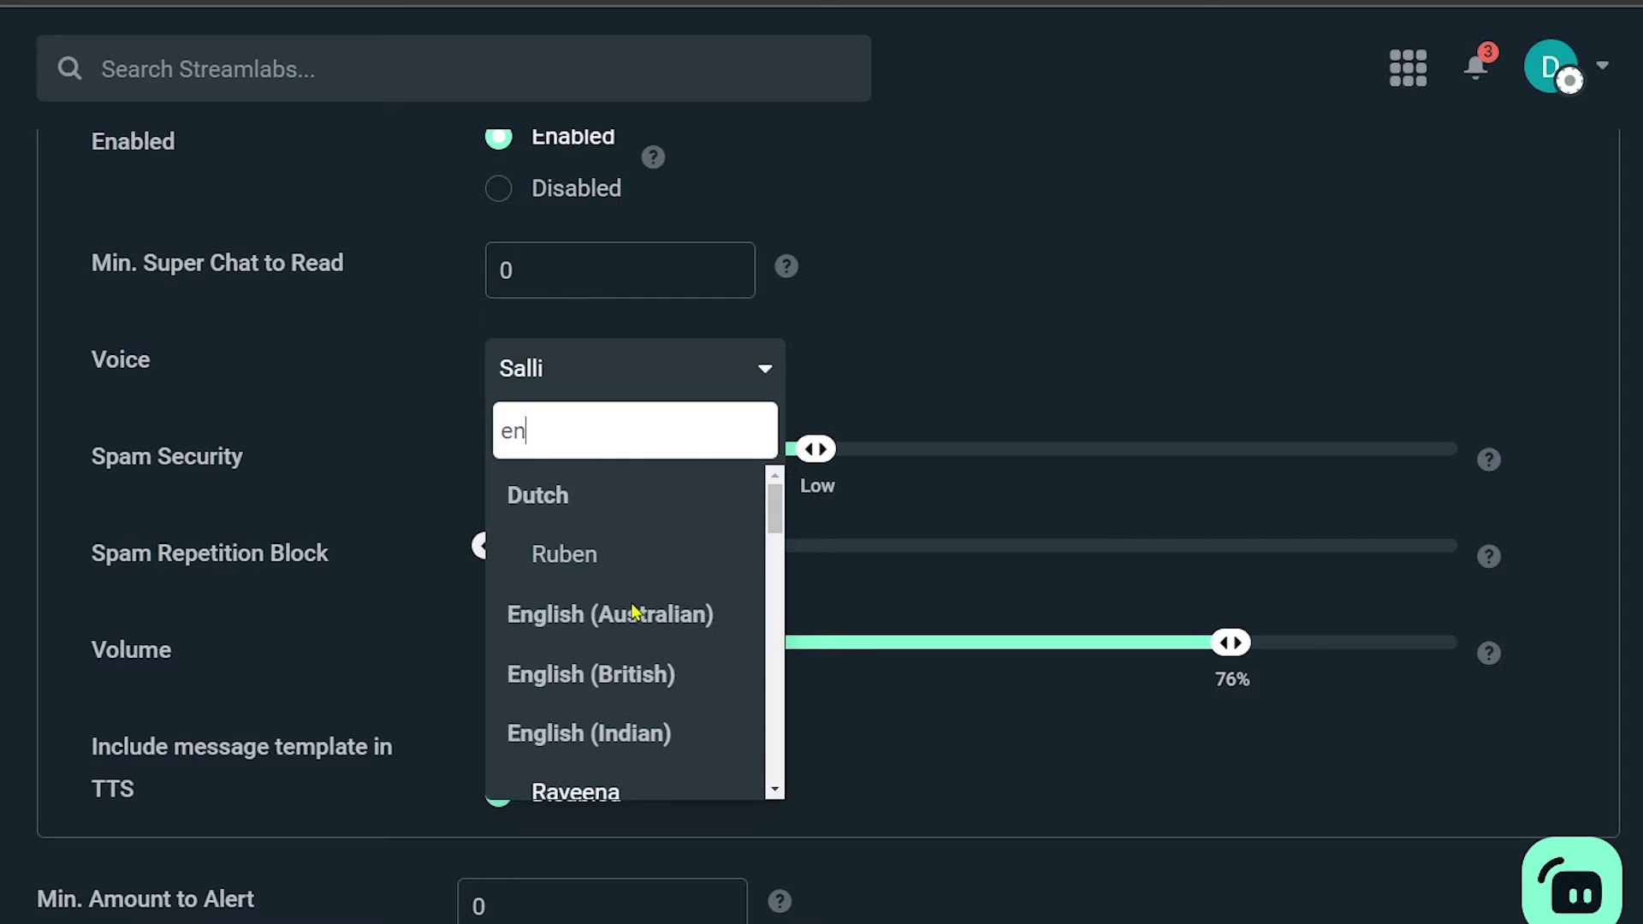
pyautogui.scroll(-3, 600, 616)
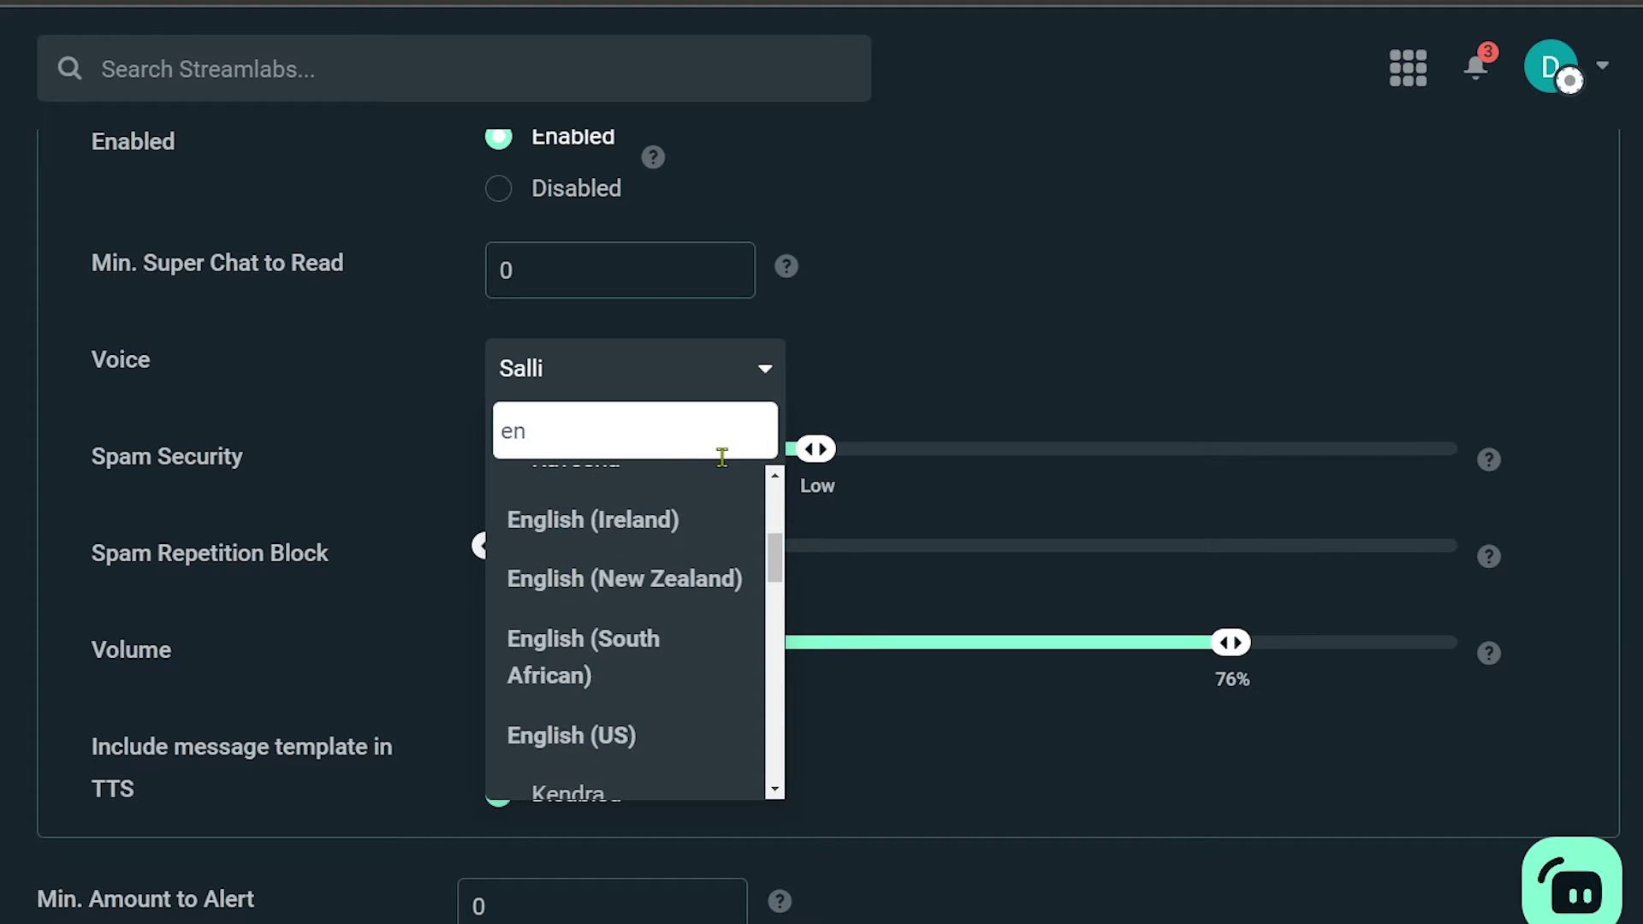
pyautogui.press('BackSpace')
pyautogui.scroll(-2, 621, 567)
pyautogui.scroll(2, 621, 567)
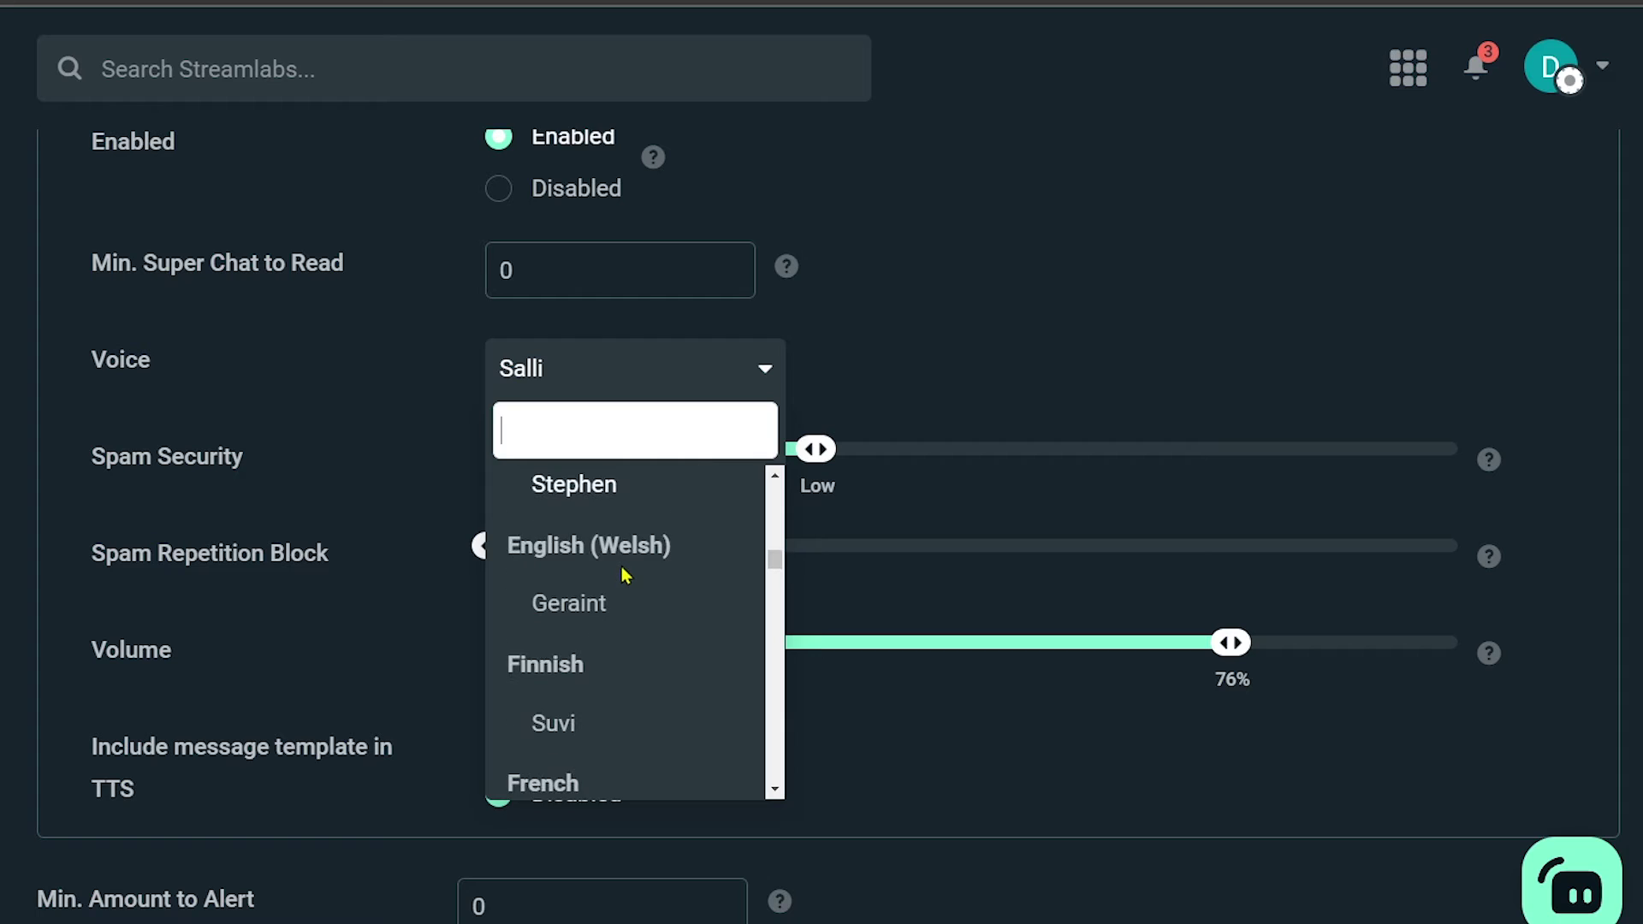
pyautogui.scroll(5, 623, 569)
pyautogui.scroll(-1, 623, 561)
pyautogui.scroll(6, 623, 564)
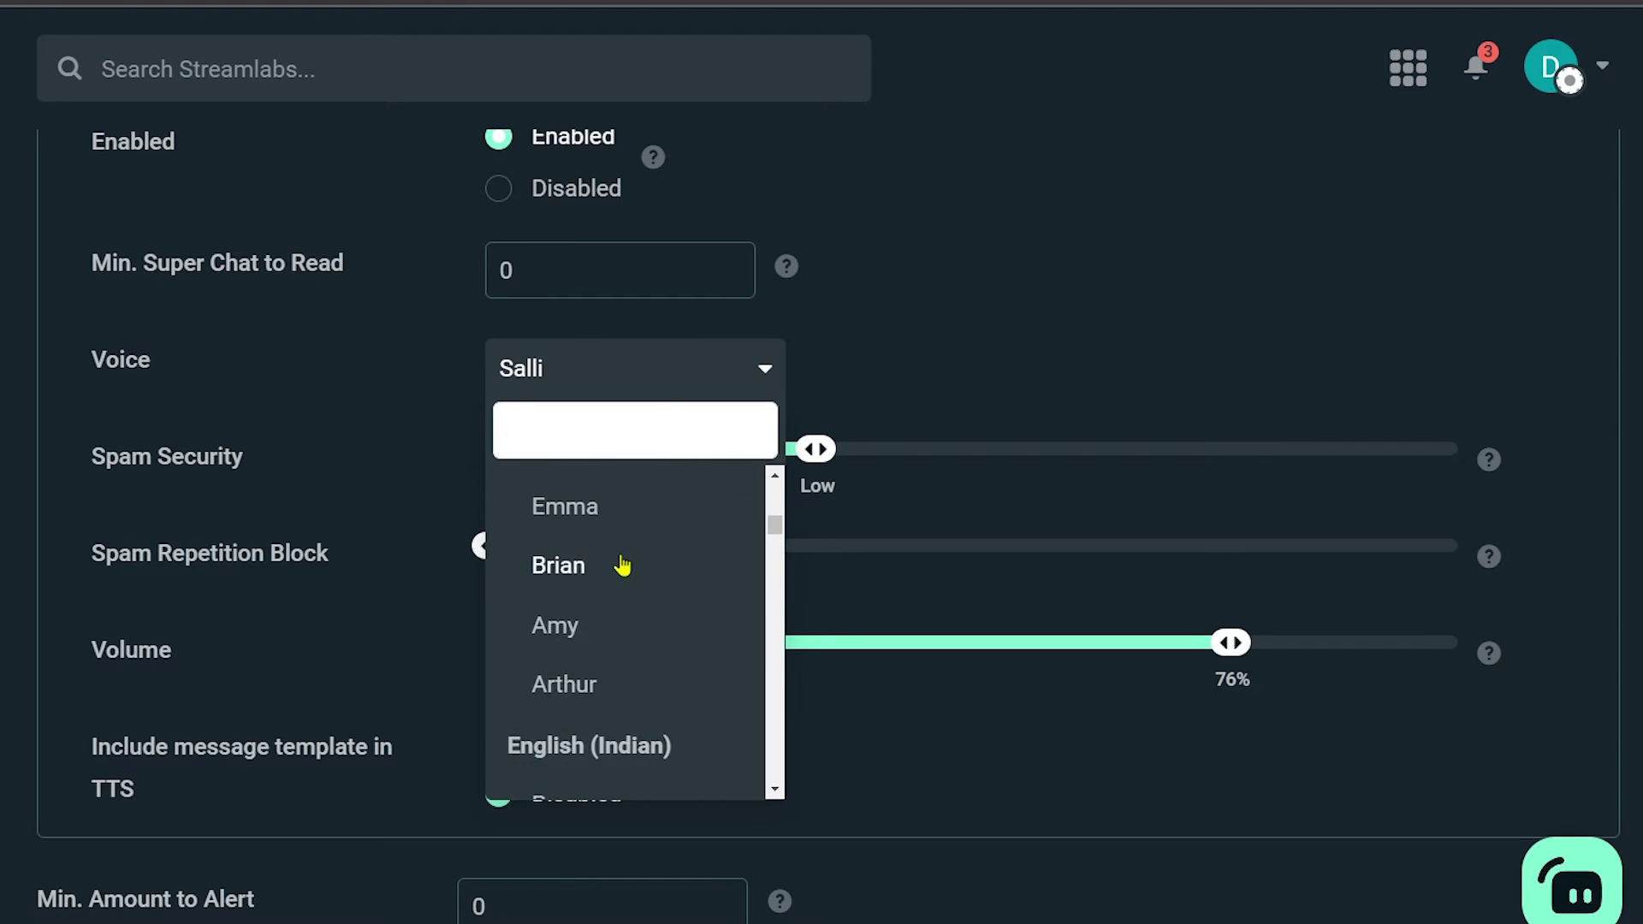
pyautogui.scroll(-2, 622, 564)
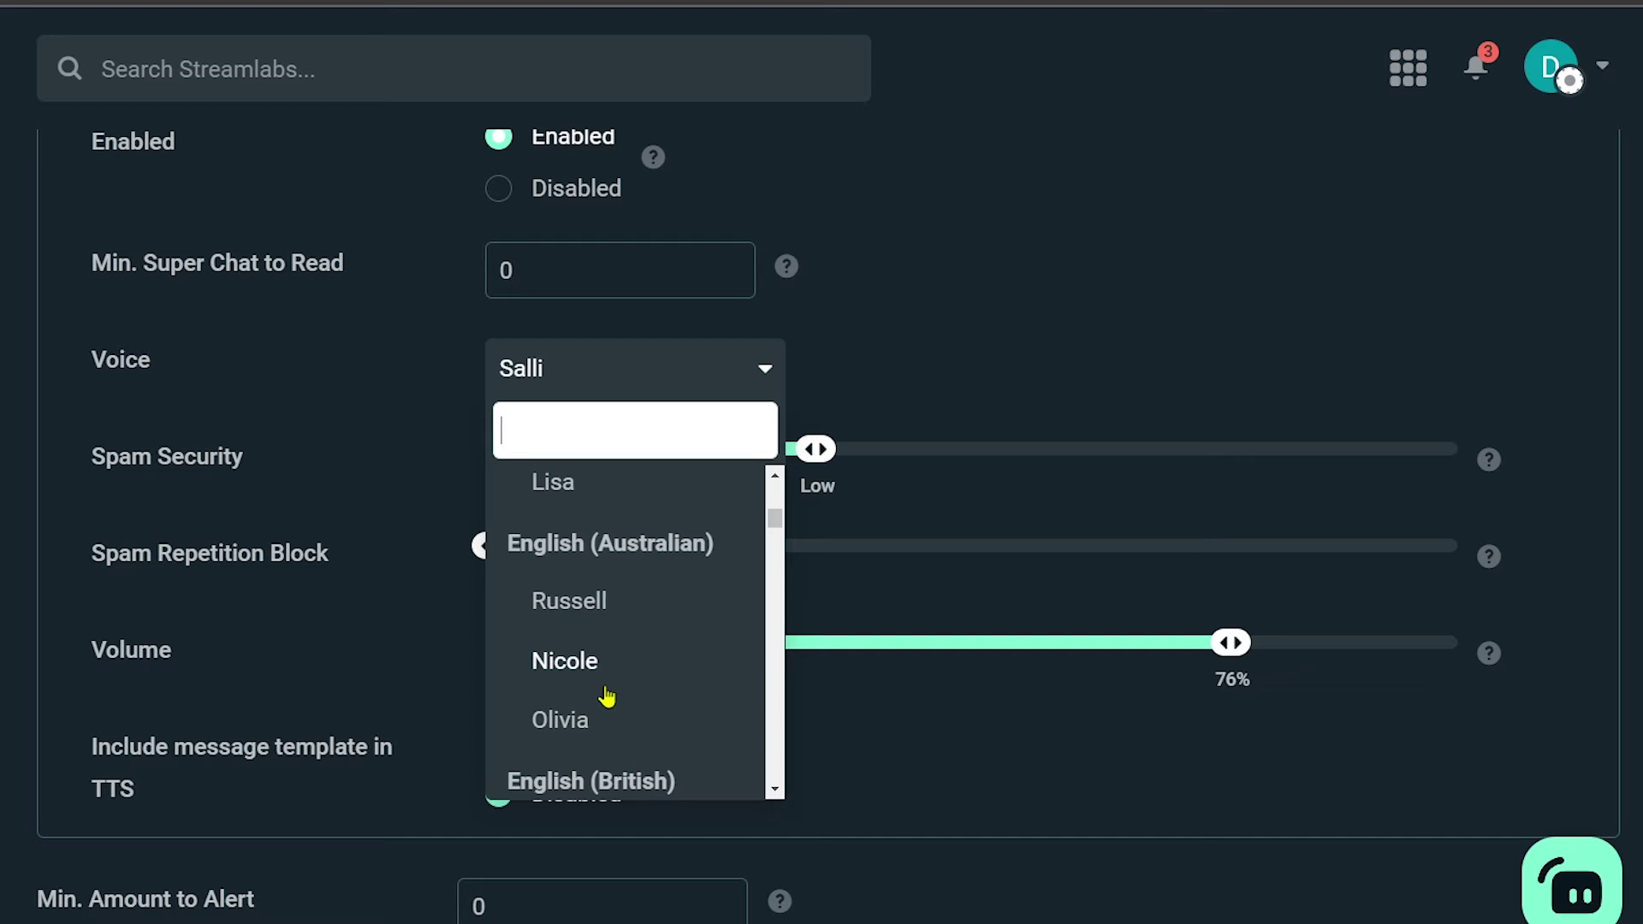
pyautogui.click(573, 721)
pyautogui.scroll(-2, 351, 396)
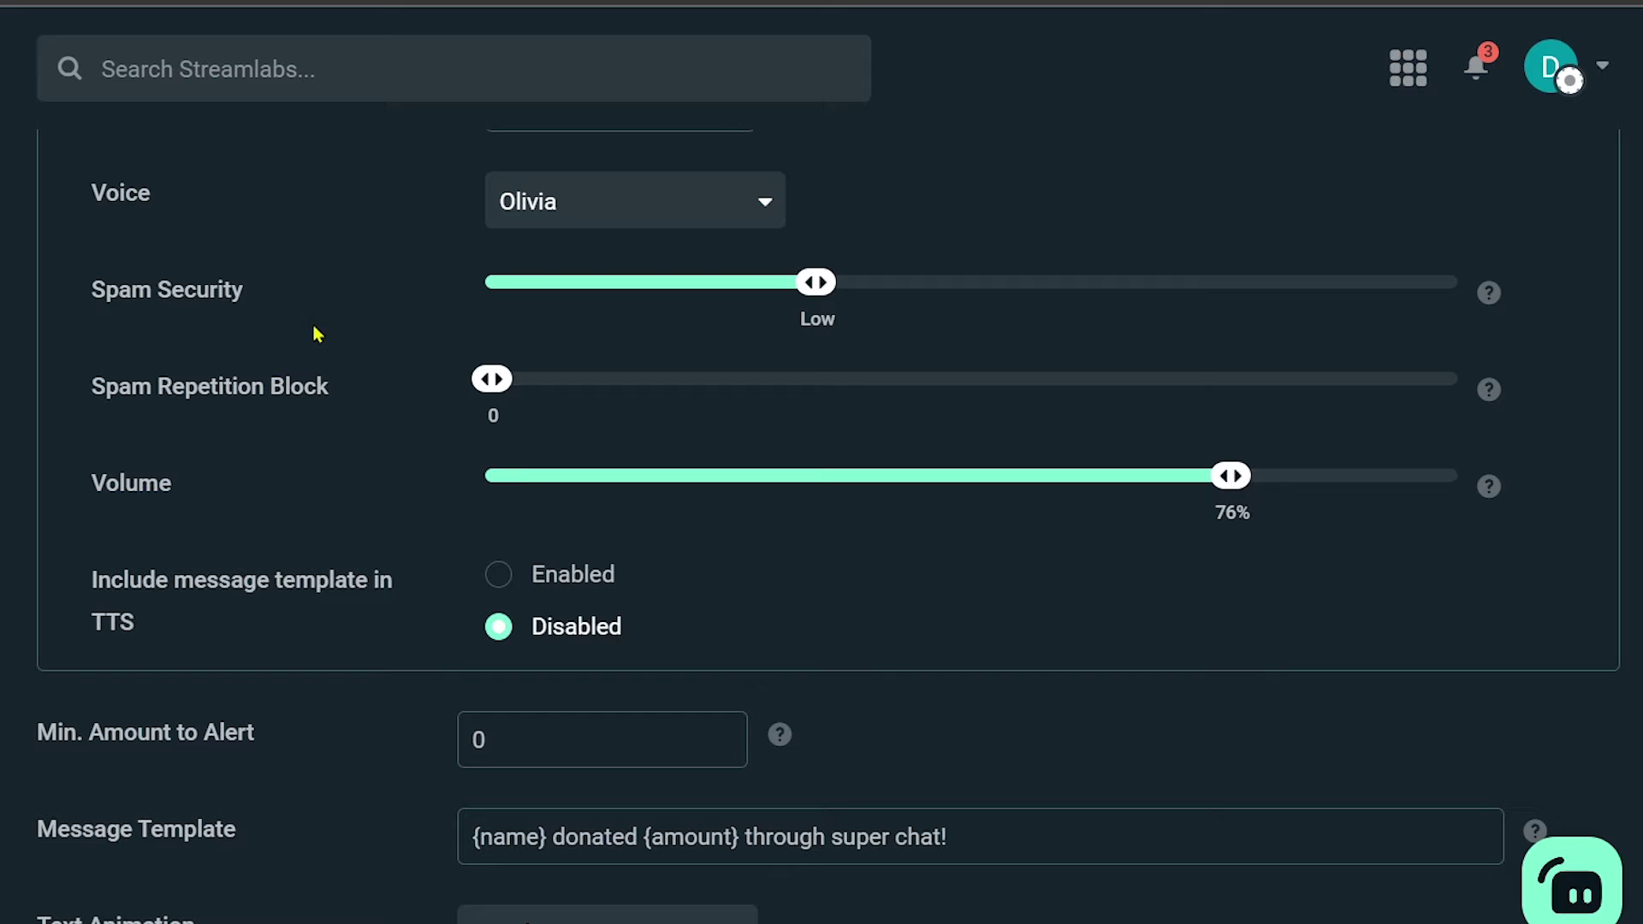
pyautogui.scroll(-2, 140, 315)
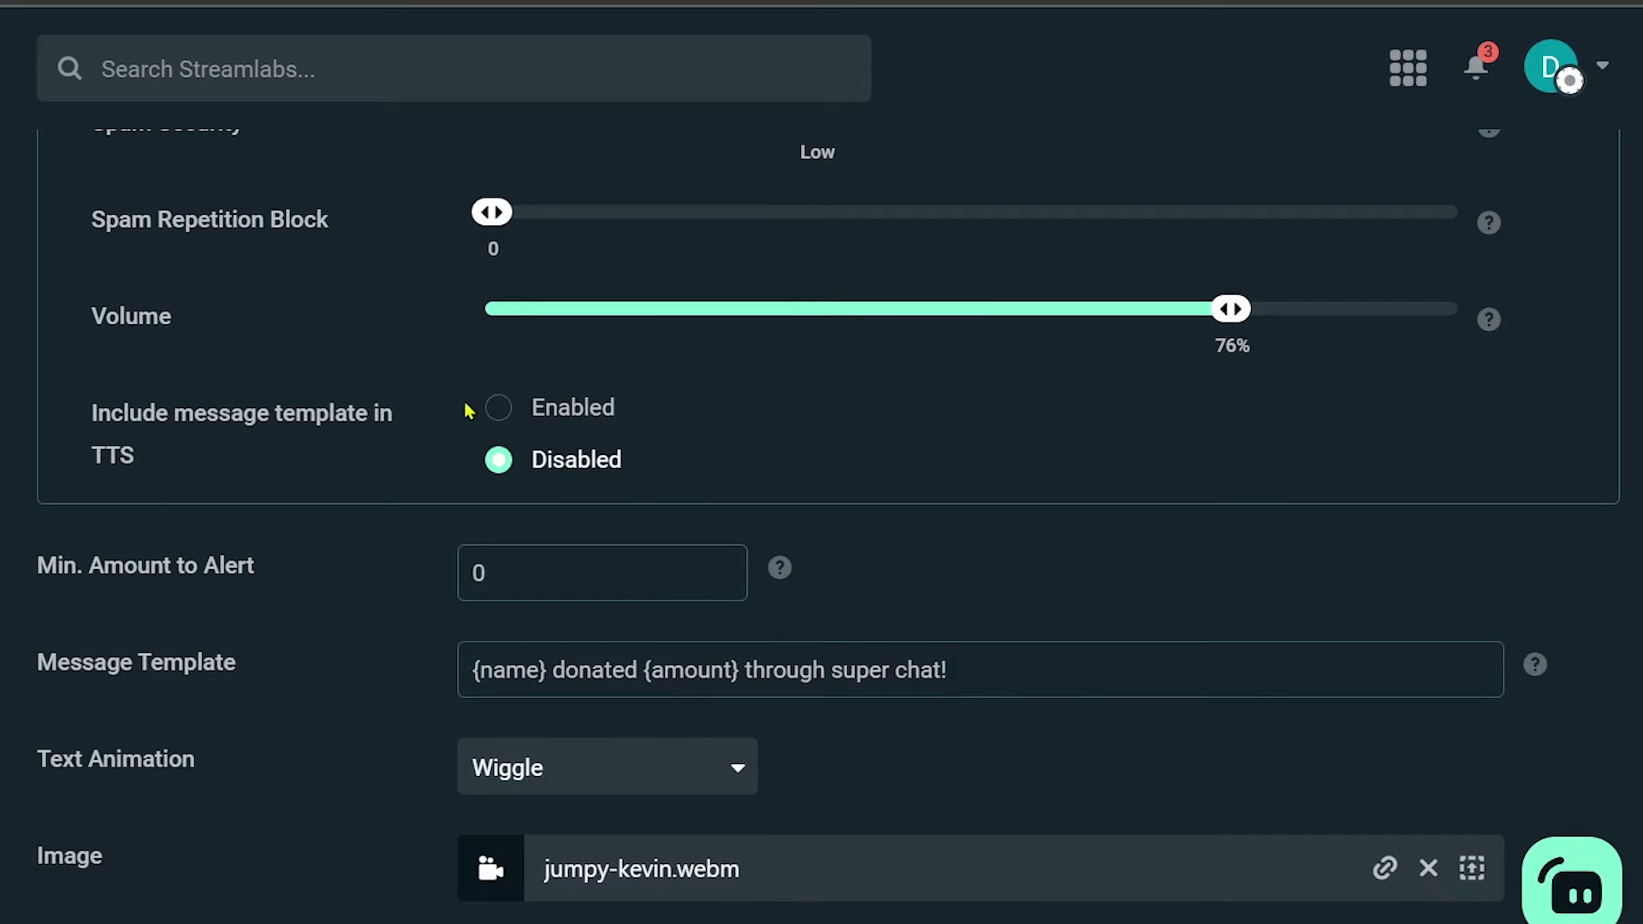
# Enable 'Include message template in TTS' for Super Chat alerts
pyautogui.click(499, 410)
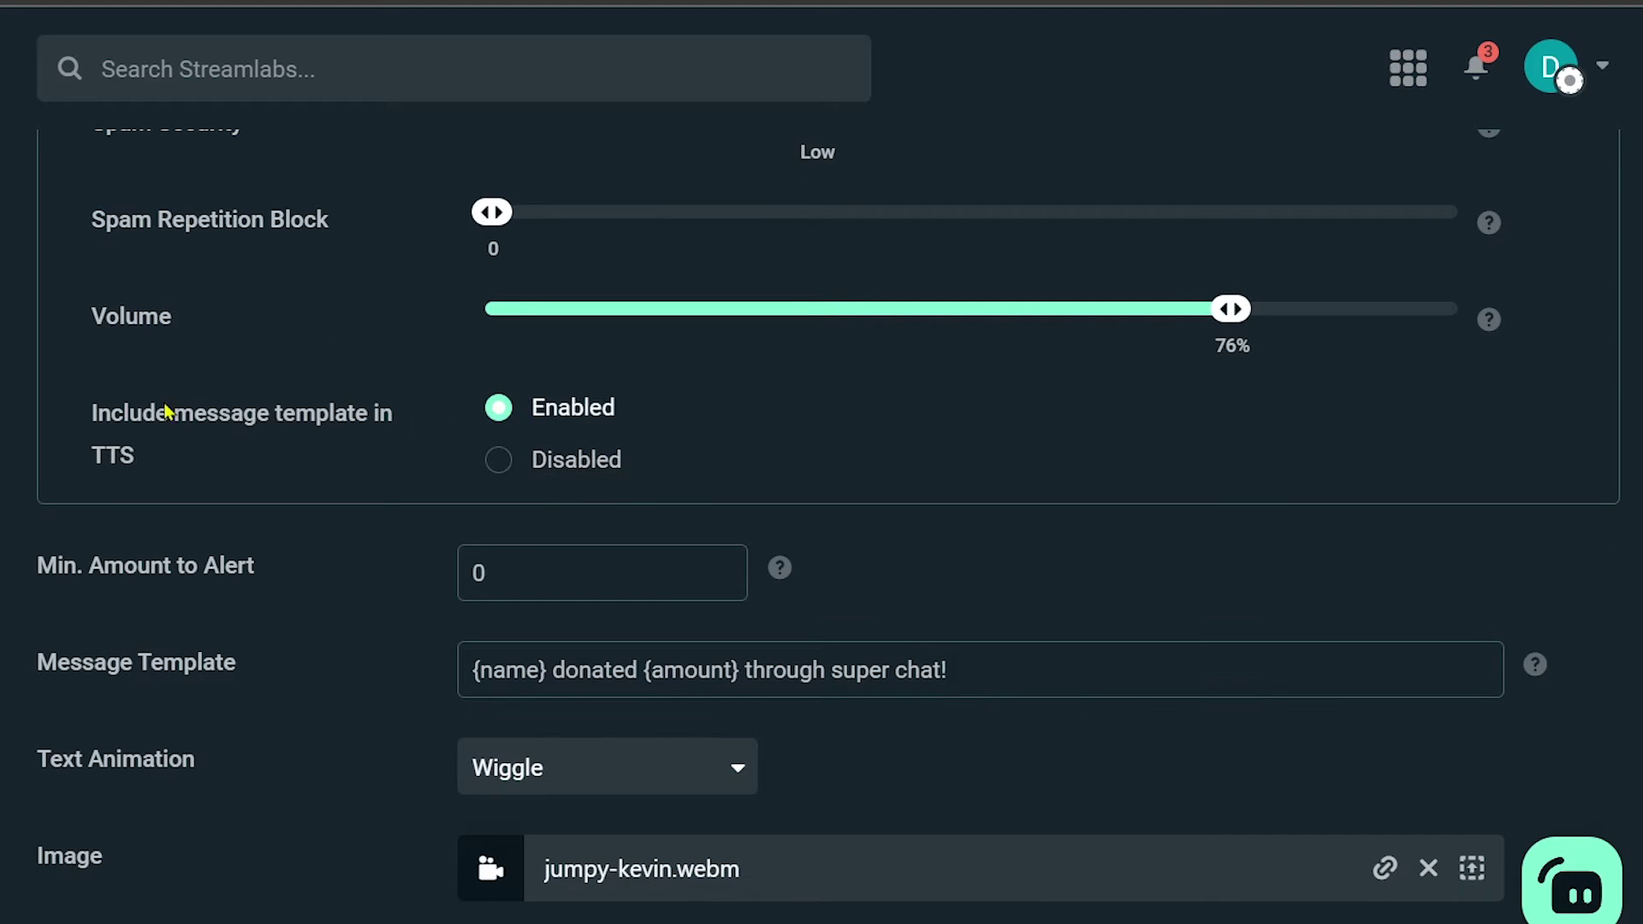
pyautogui.scroll(-4, 224, 424)
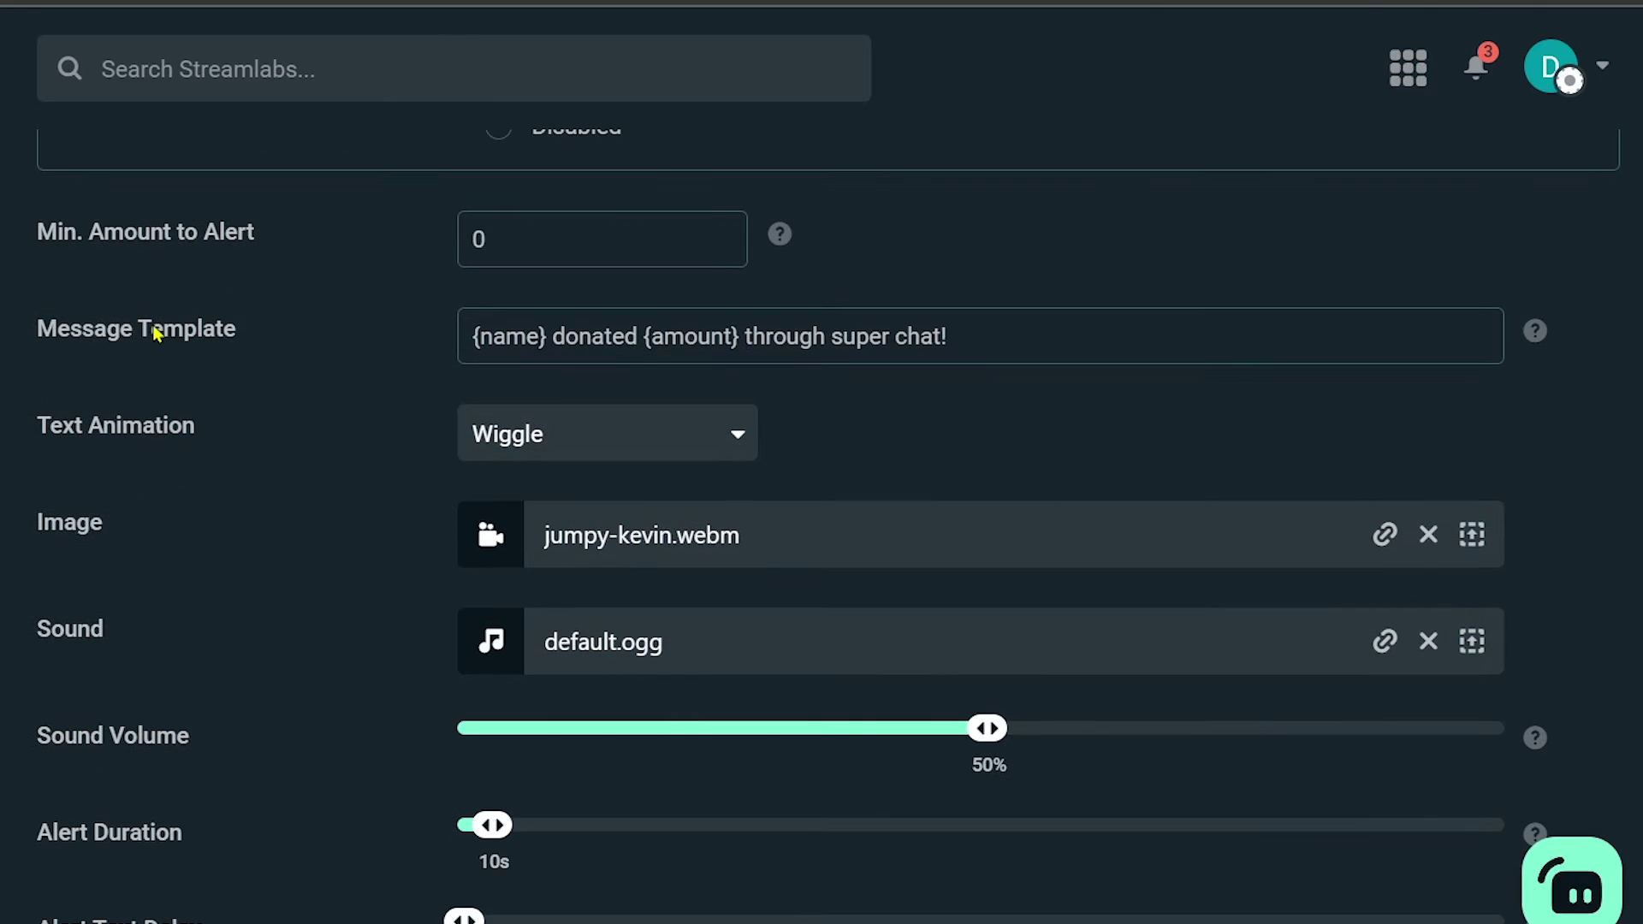
pyautogui.moveTo(11, 333); pyautogui.dragTo(214, 329)
pyautogui.click(227, 329)
# Edit the message template to read 'The amazing {name} donated {amount} through super chat!'
pyautogui.tripleClick(531, 334)
pyautogui.click(697, 332)
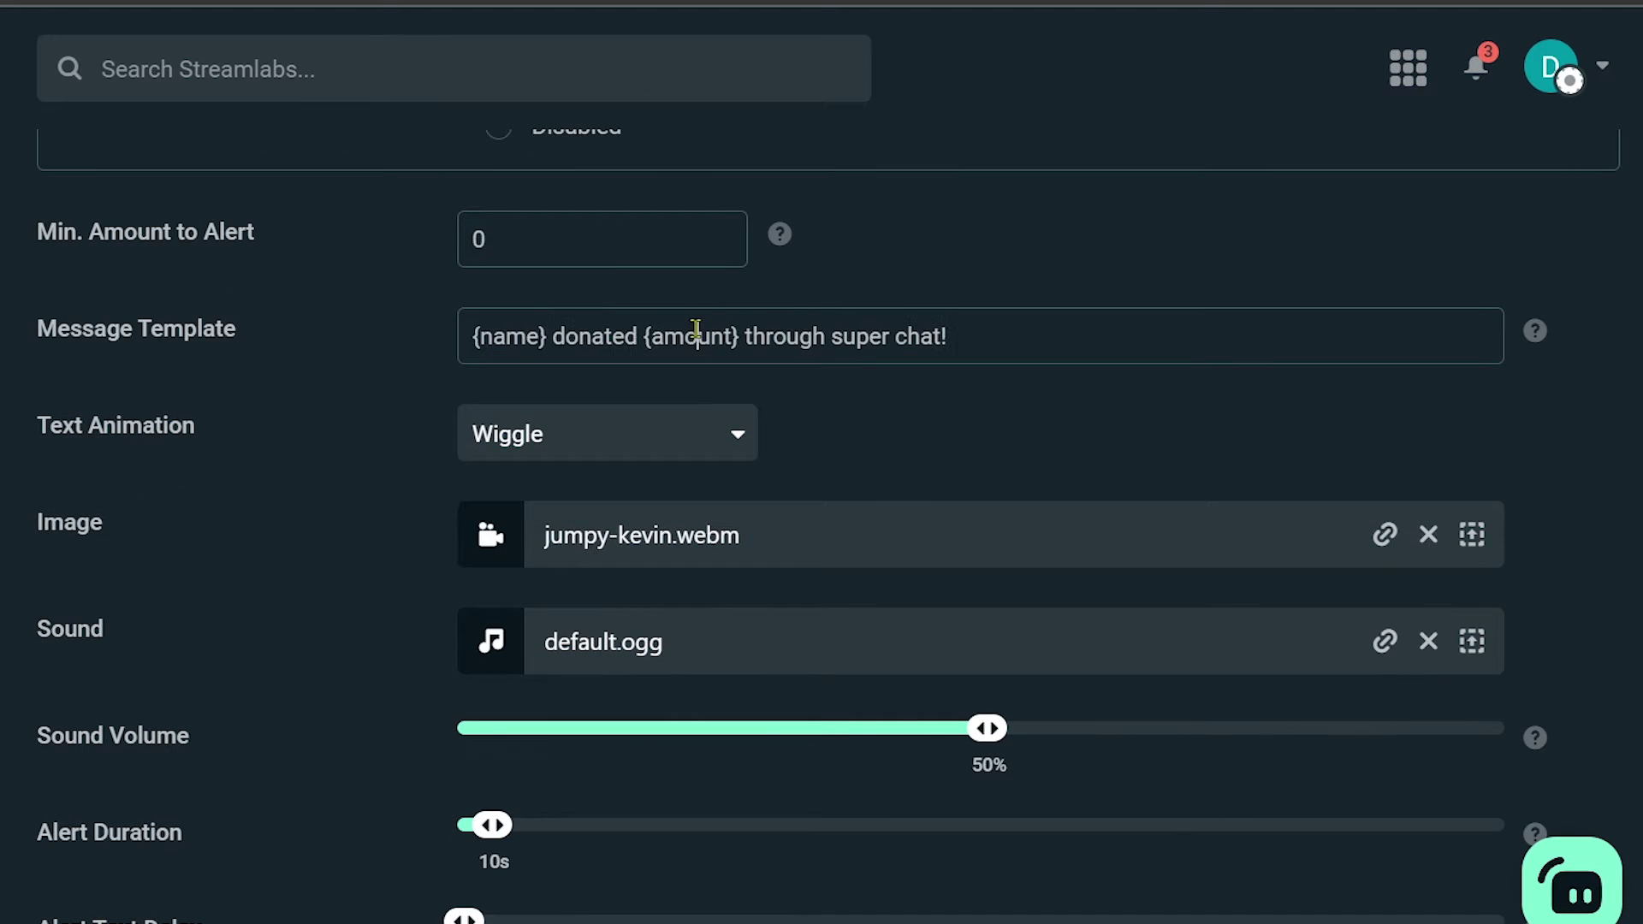
pyautogui.moveTo(548, 332); pyautogui.dragTo(411, 350)
pyautogui.click(589, 337)
pyautogui.tripleClick(505, 343)
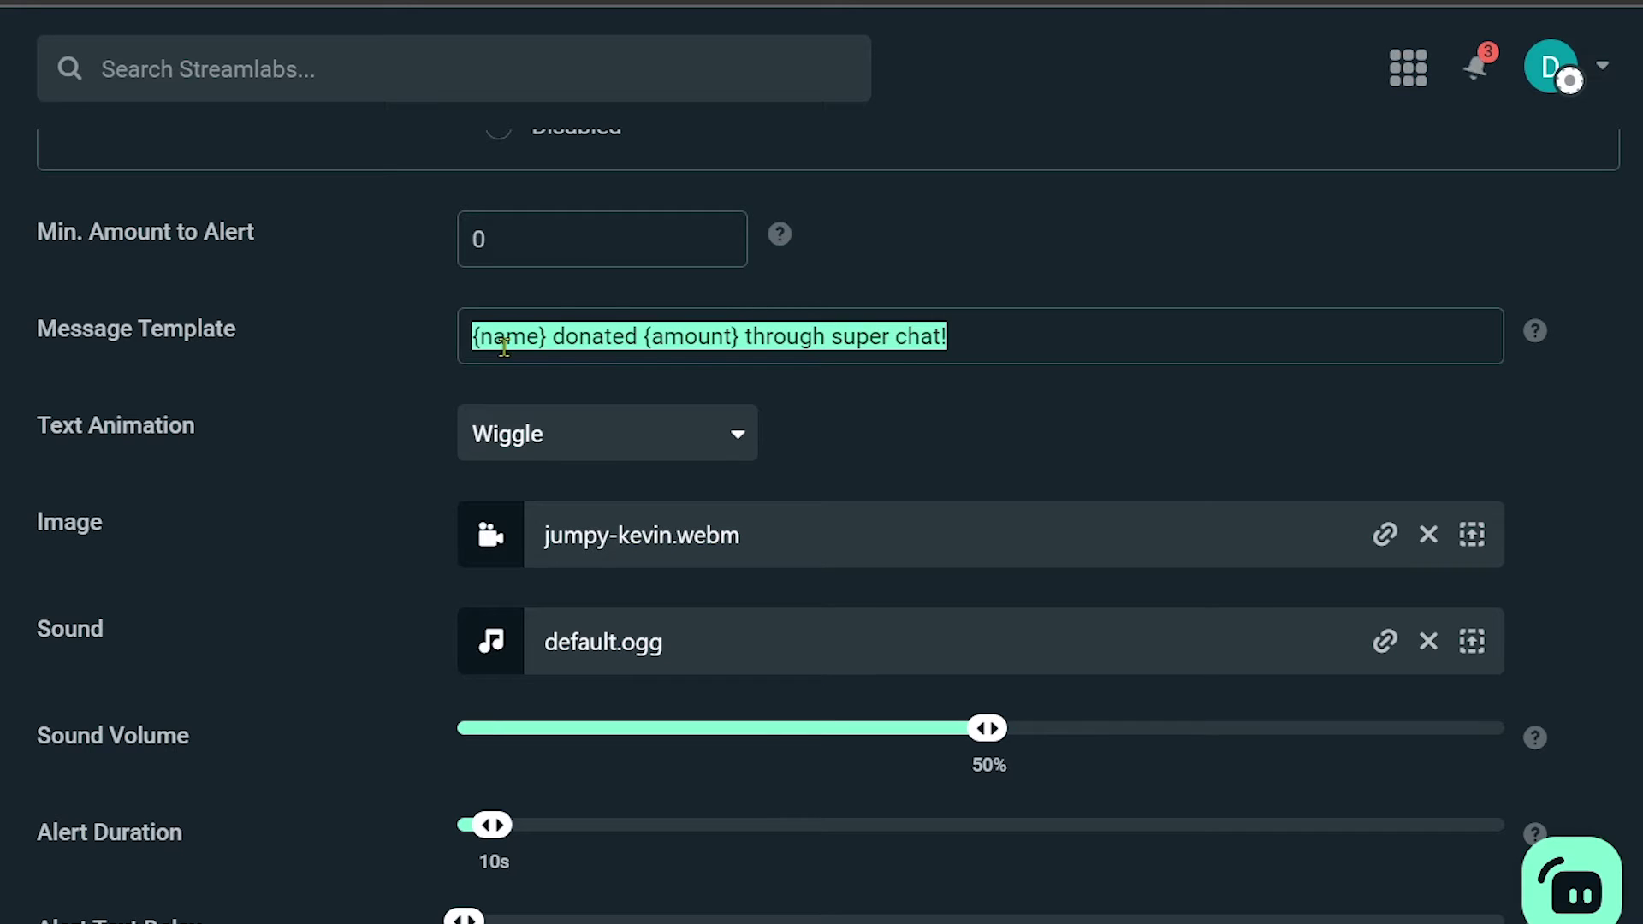
pyautogui.press('Home')
pyautogui.write('The')
pyautogui.write(' amazing')
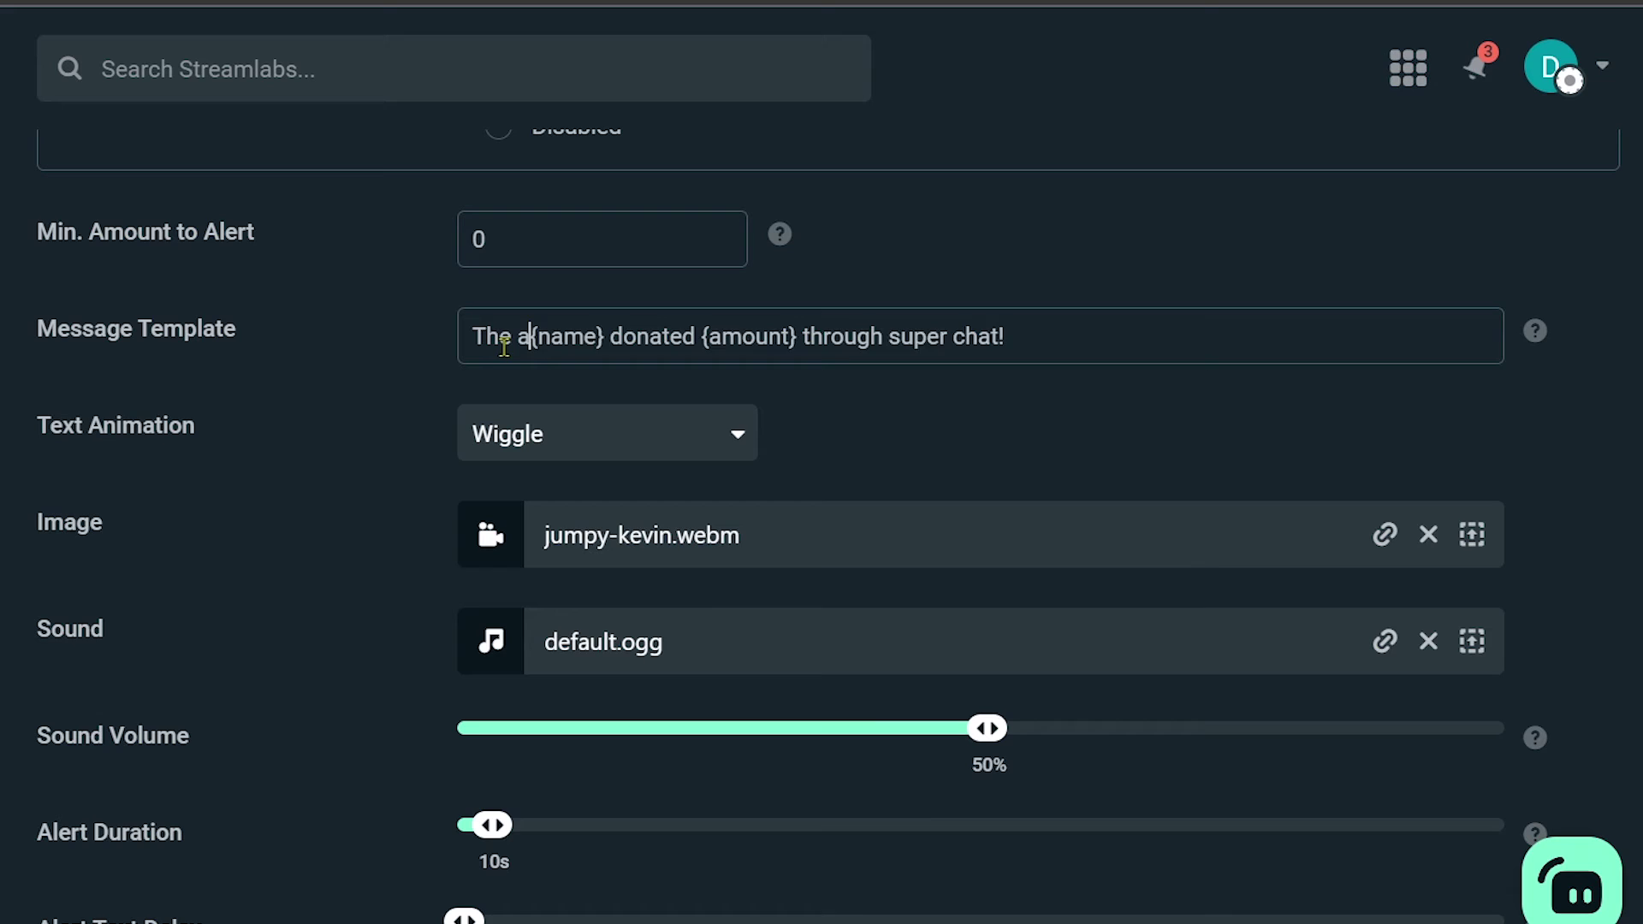
pyautogui.hotkey('shift', 'Right')
pyautogui.hotkey('shift', 'Right')
pyautogui.hotkey('shift', 'Right')
pyautogui.hotkey('shift', 'Right')
pyautogui.hotkey('shift', 'Right')
pyautogui.hotkey('shift', 'Right')
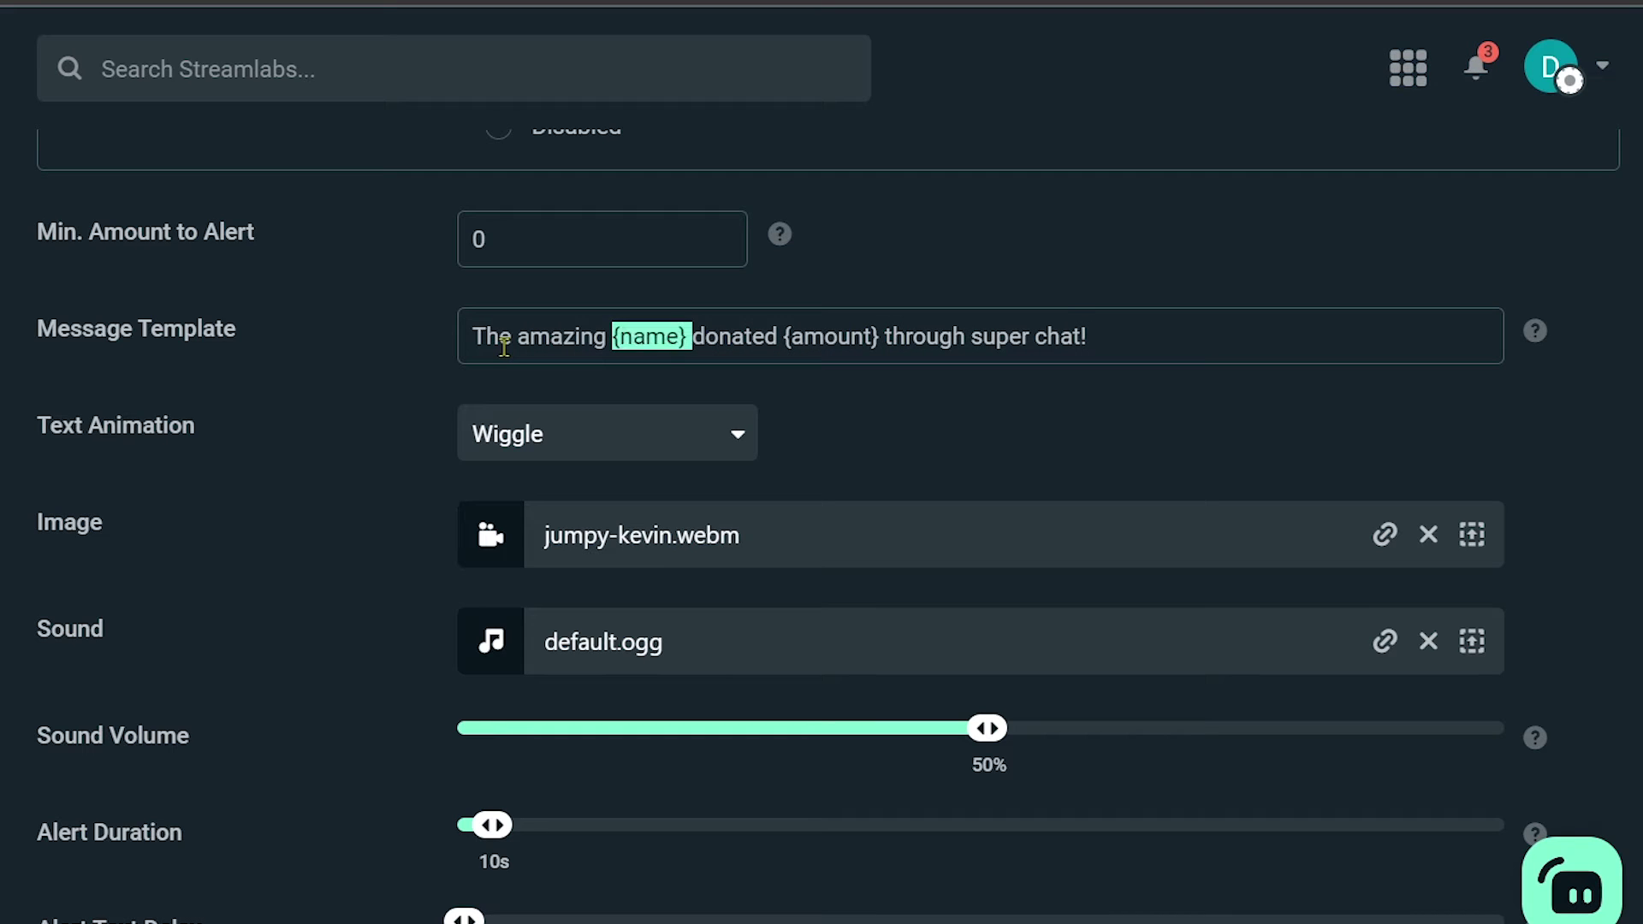
pyautogui.press('Right')
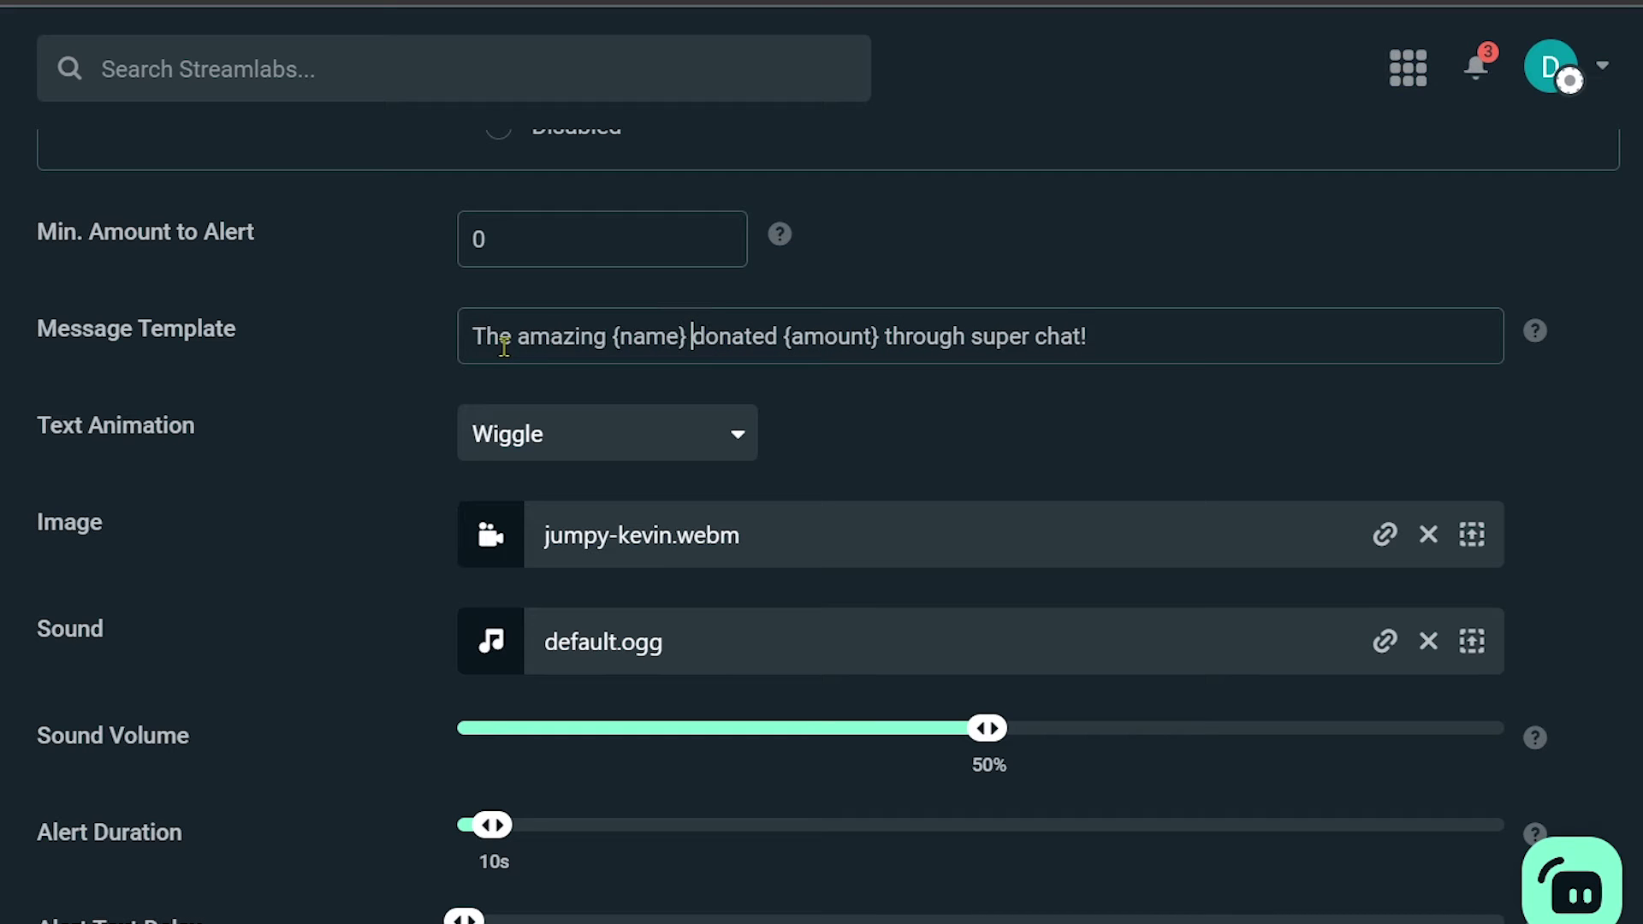
pyautogui.doubleClick(811, 334)
pyautogui.moveTo(903, 336); pyautogui.dragTo(1147, 319)
pyautogui.click(1138, 321)
# Set the Super Chat text animation to Wave
pyautogui.scroll(-2, 275, 446)
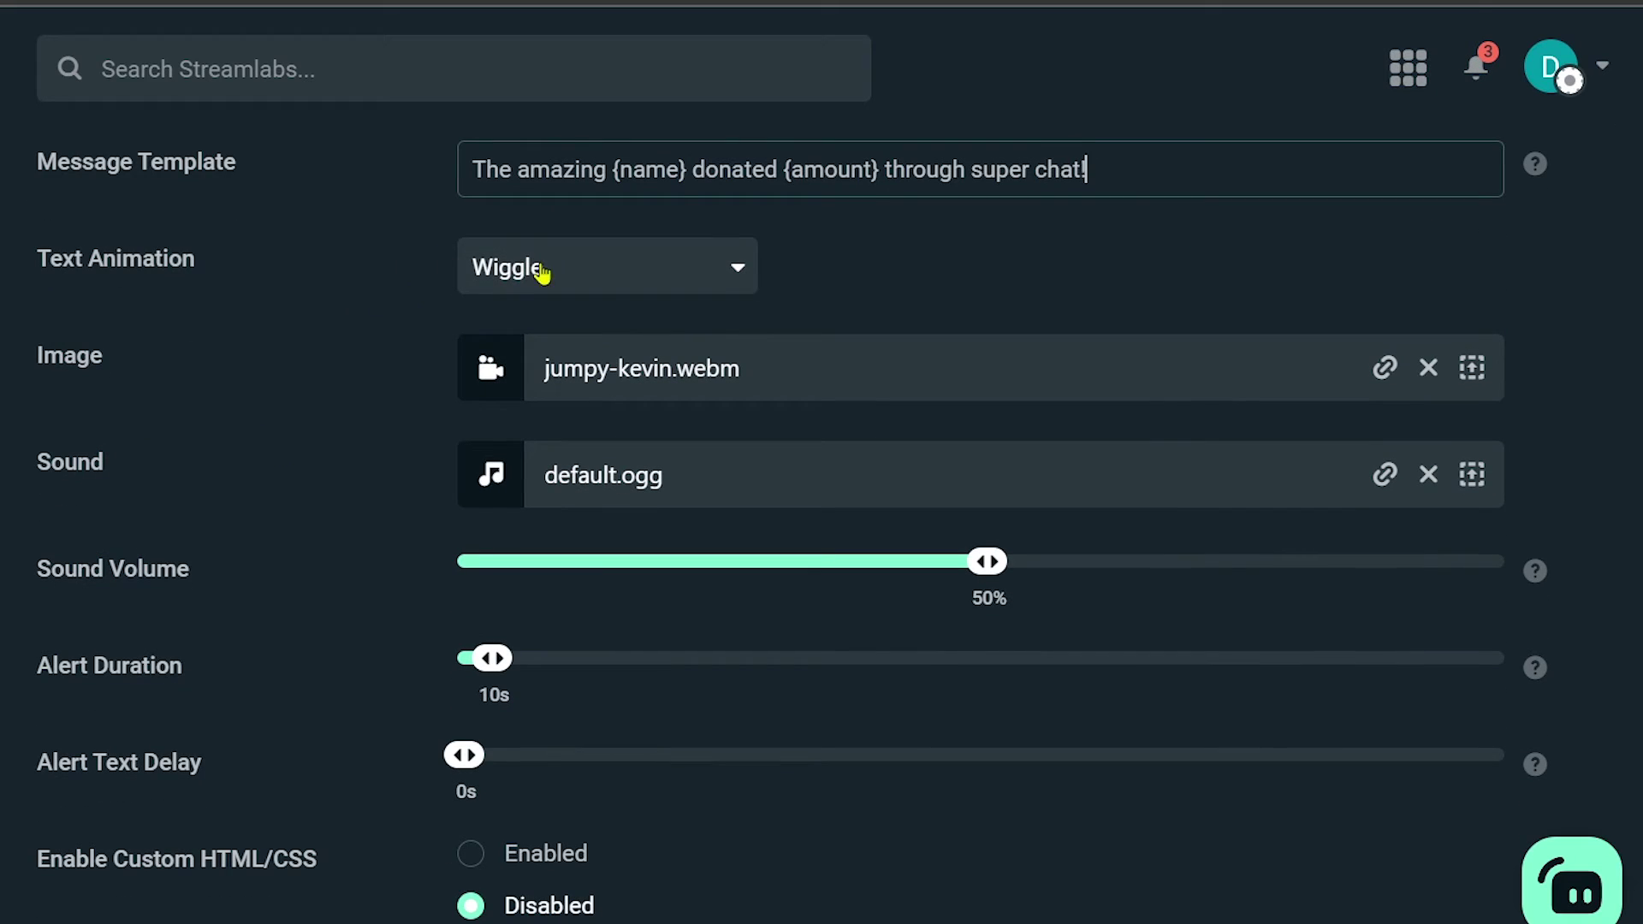
pyautogui.click(584, 277)
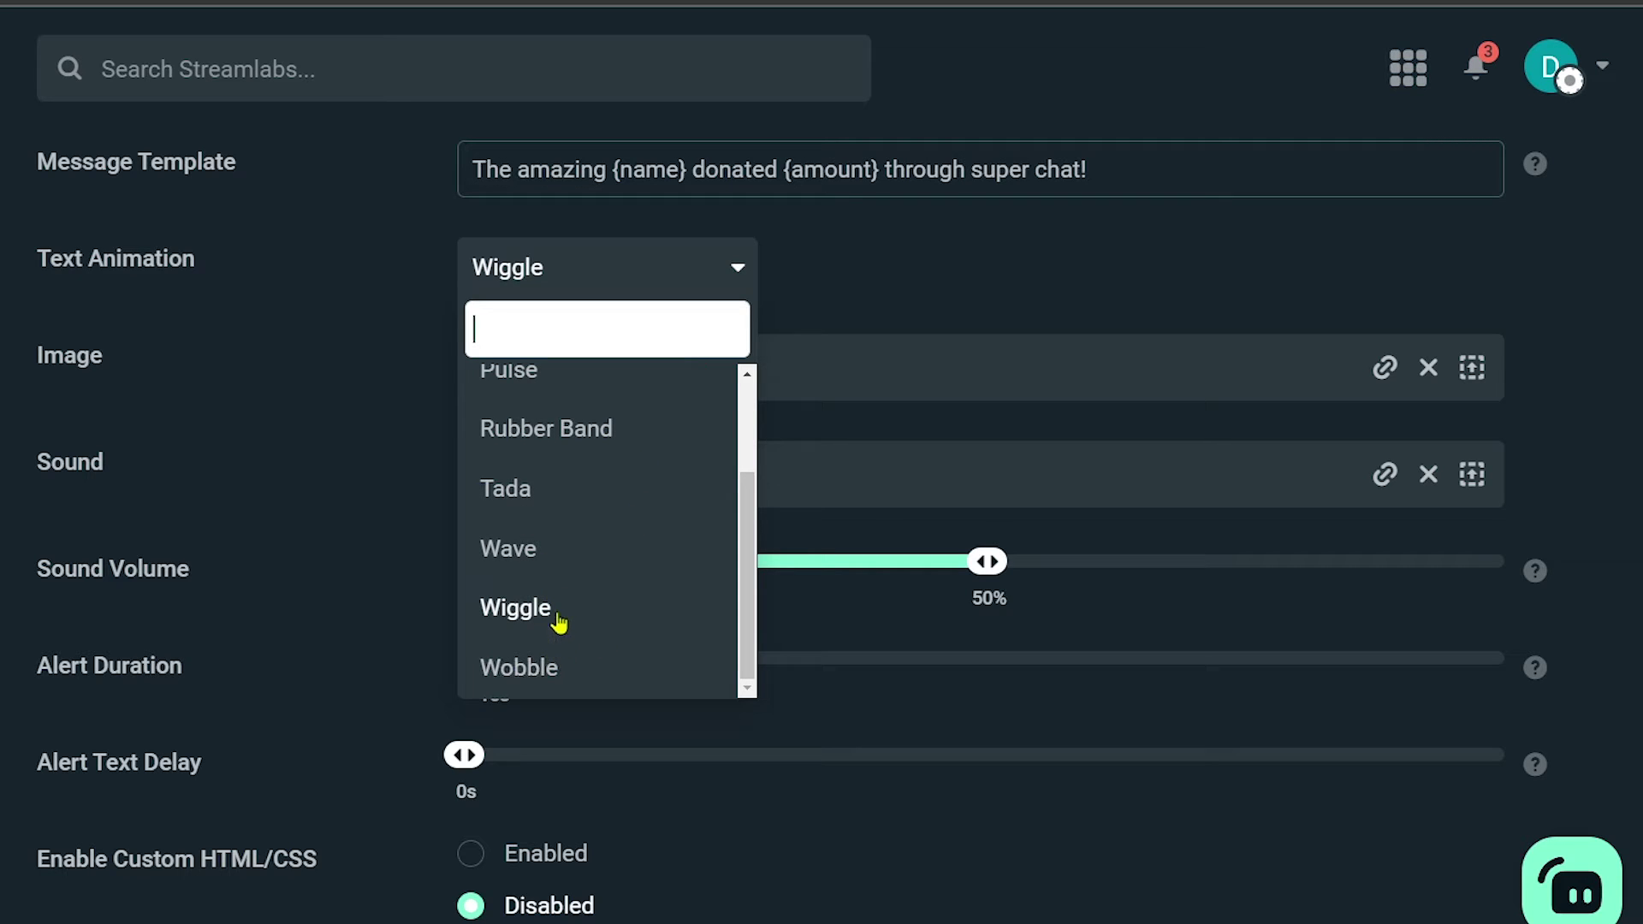
pyautogui.click(553, 552)
pyautogui.scroll(-2, 347, 253)
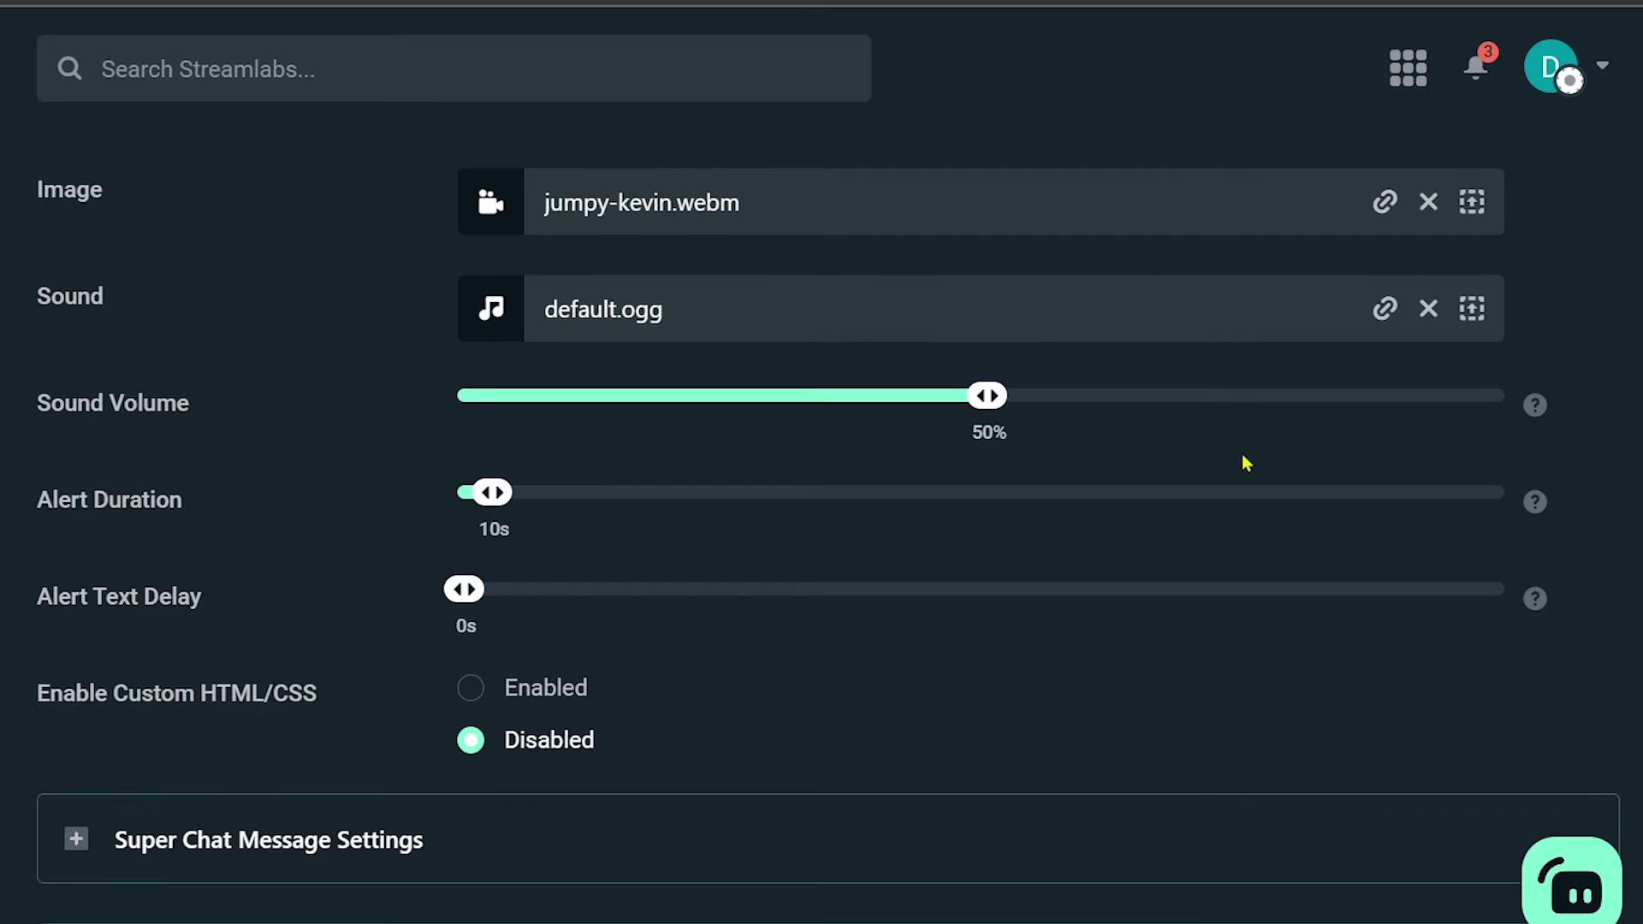
pyautogui.scroll(2, 1352, 471)
# Use the uploaded 'Memes No Copyright' file as the alert image
pyautogui.click(1469, 369)
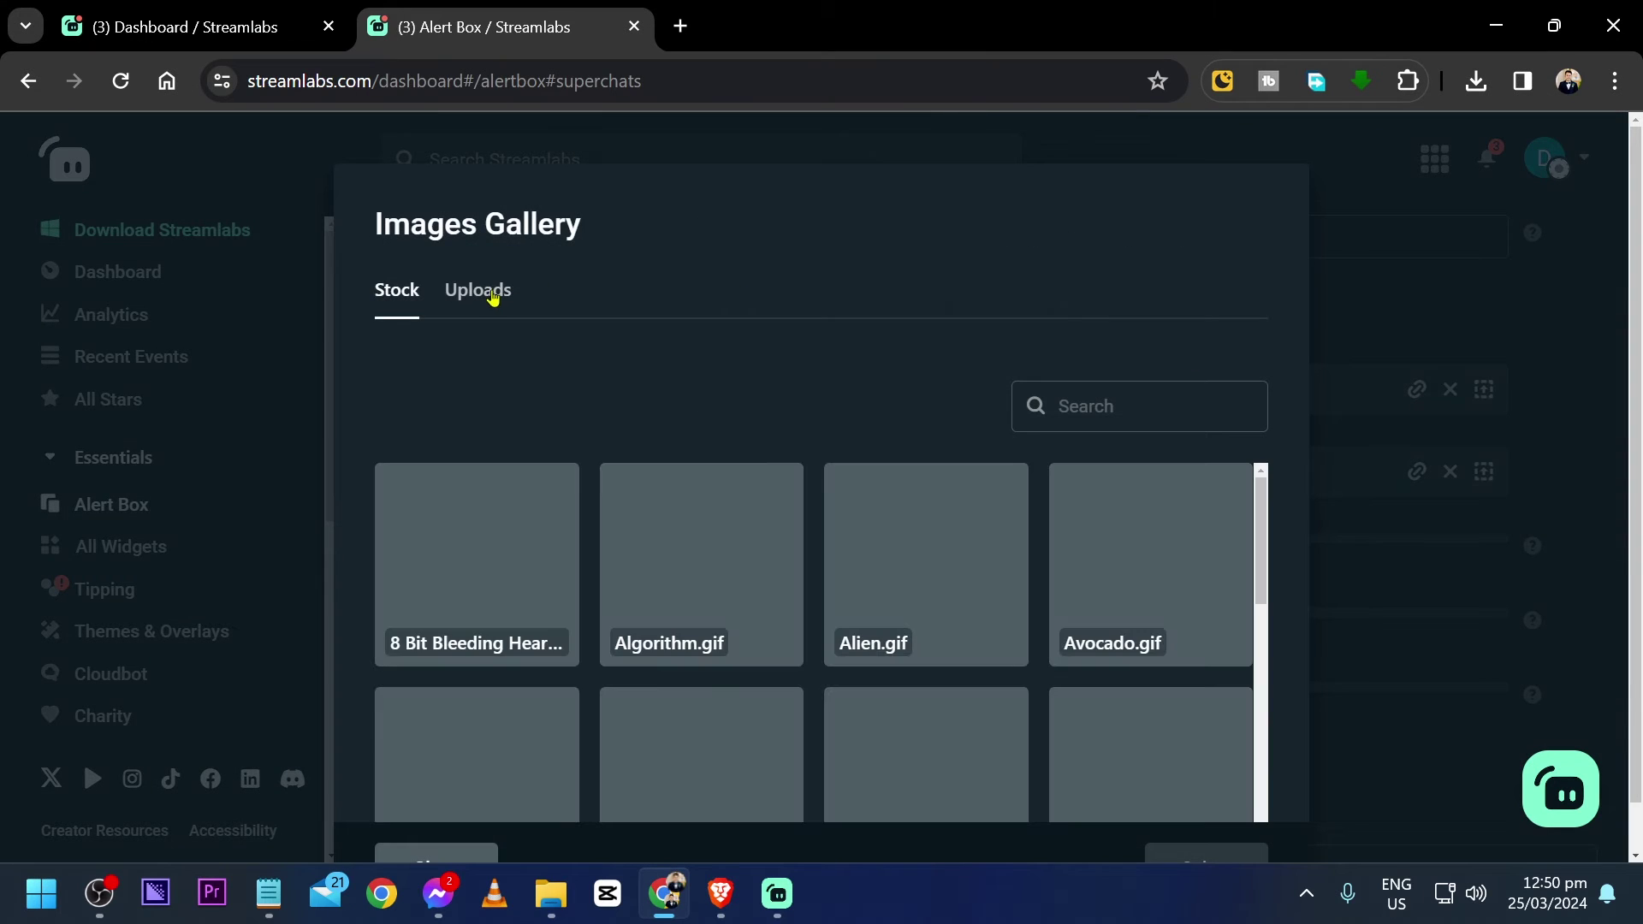
pyautogui.click(493, 293)
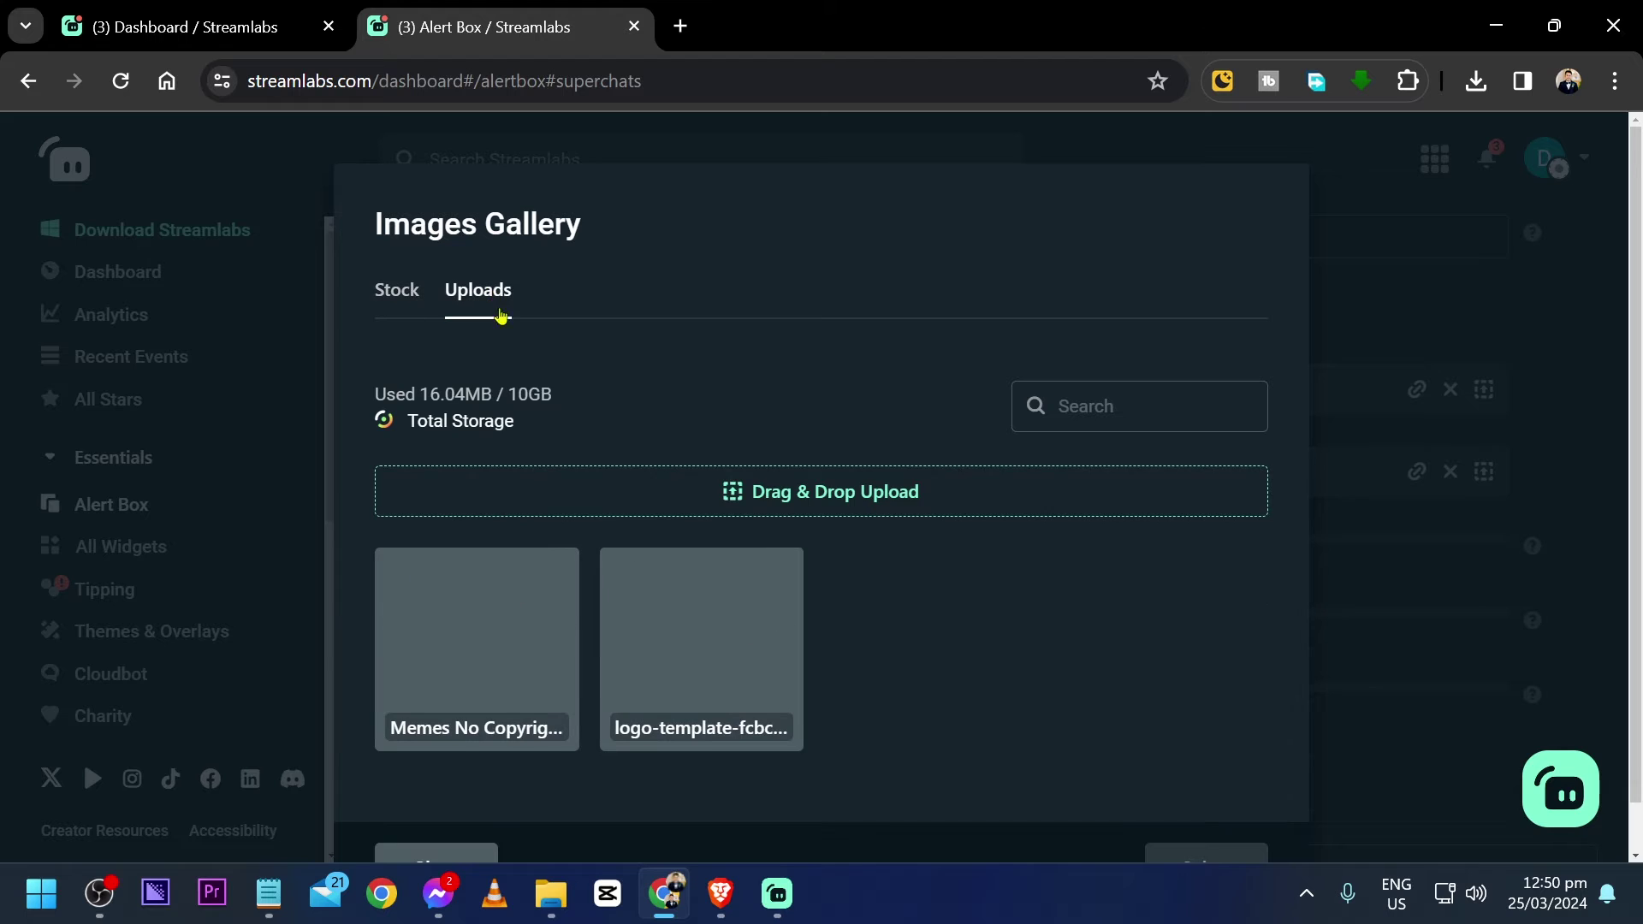
pyautogui.scroll(-1, 477, 612)
pyautogui.click(524, 523)
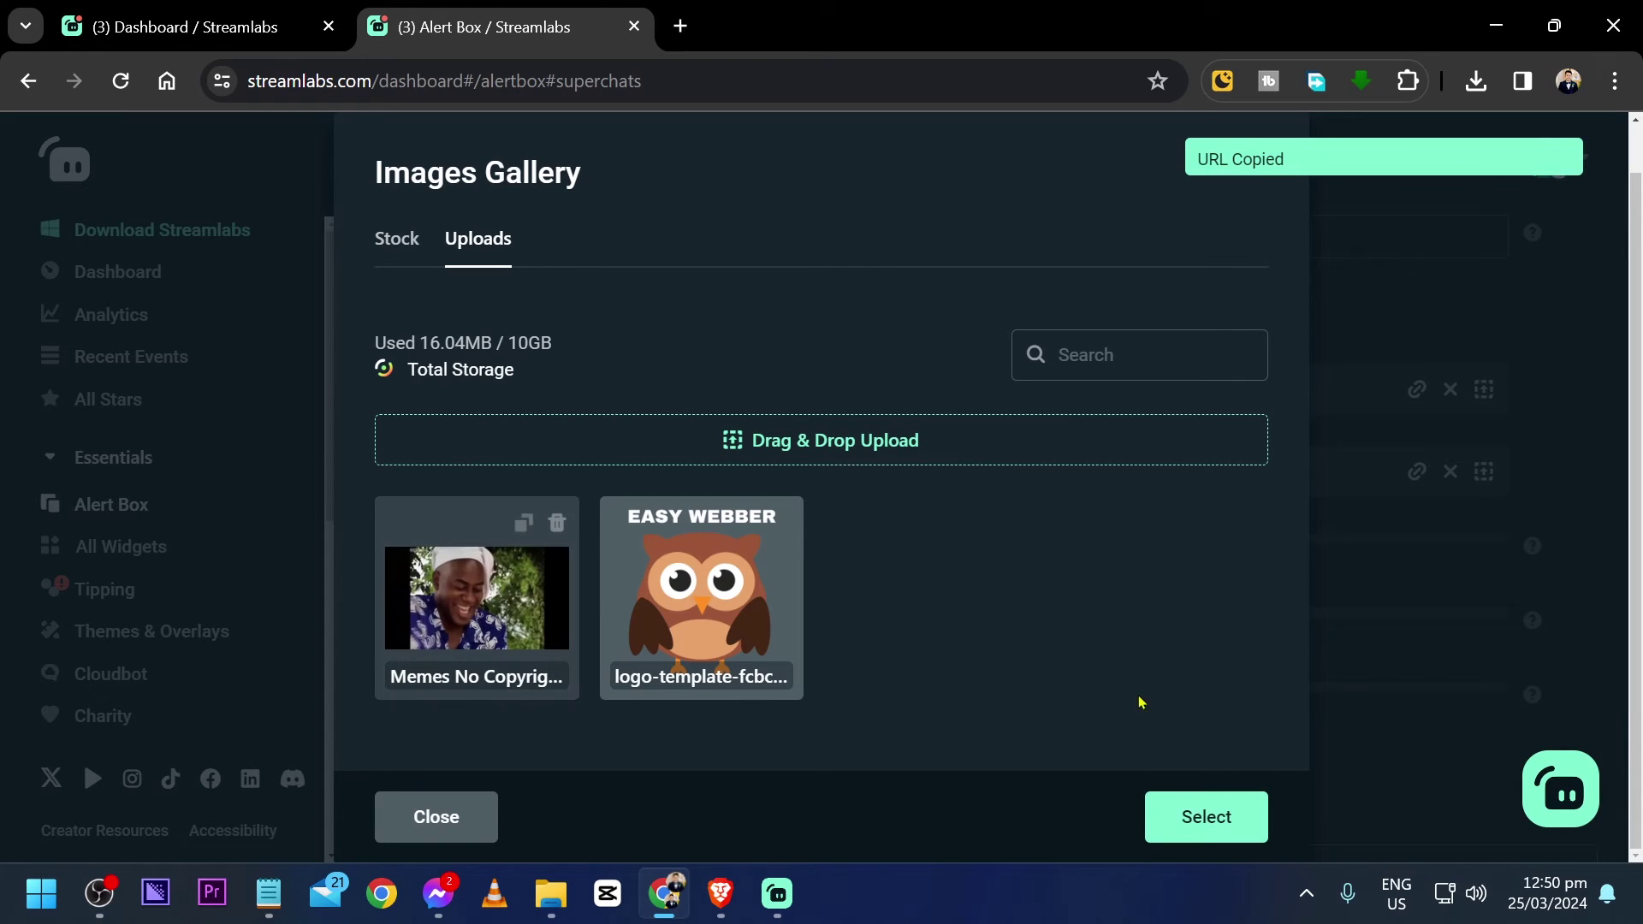
pyautogui.click(1206, 815)
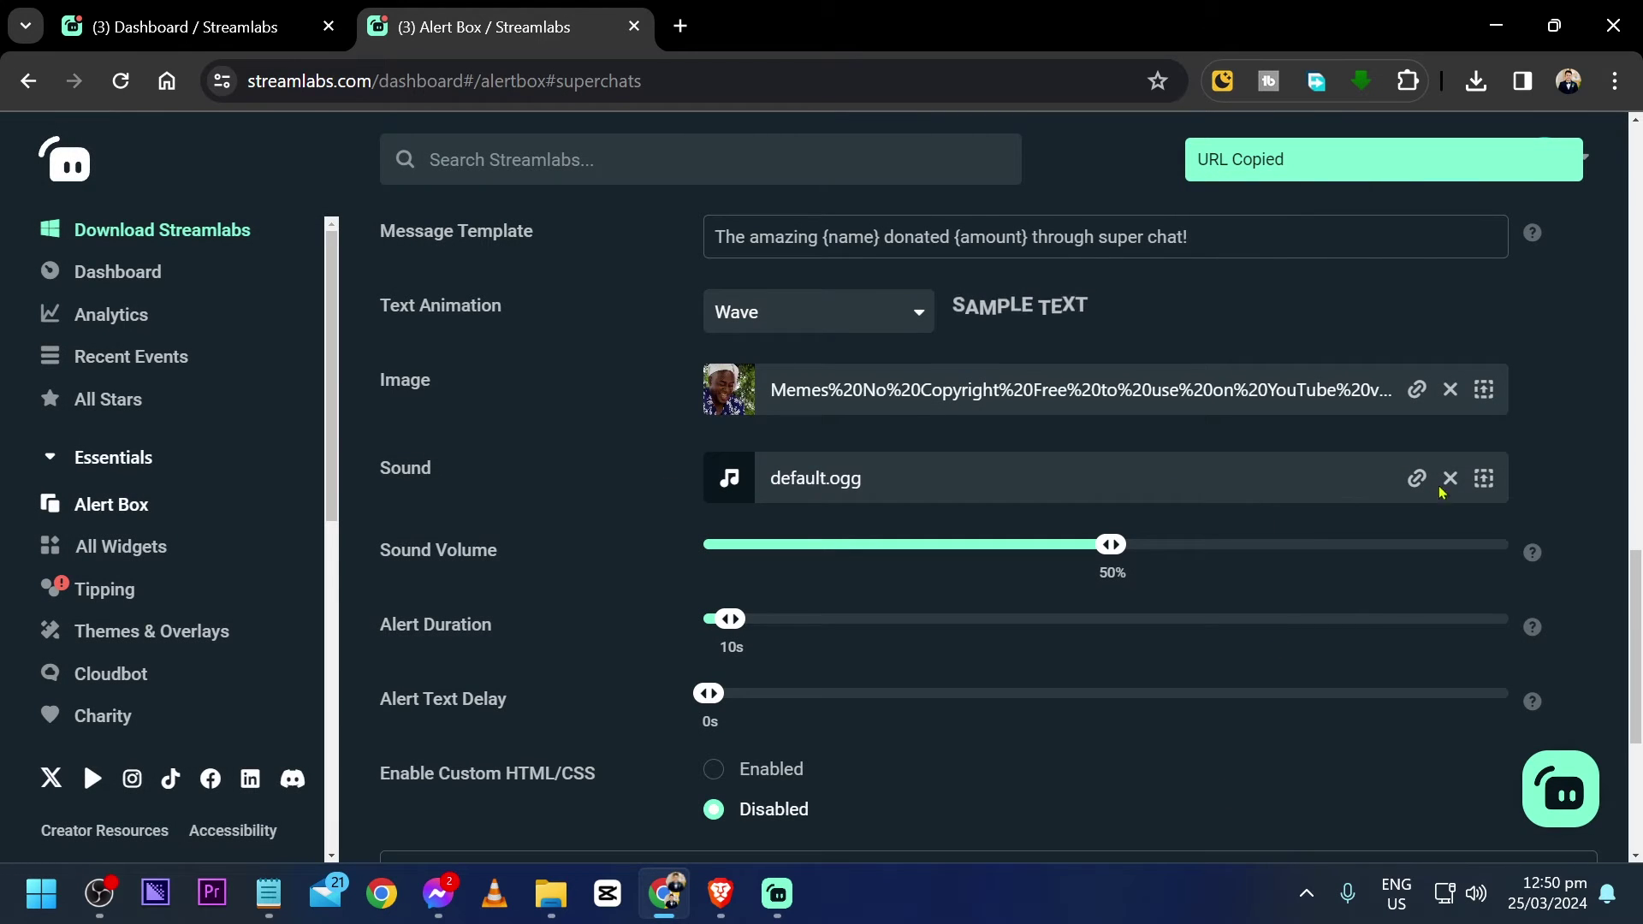
# Use the uploaded GIF-Audio.ogg as the alert sound instead of default.ogg
pyautogui.click(1484, 477)
pyautogui.click(479, 293)
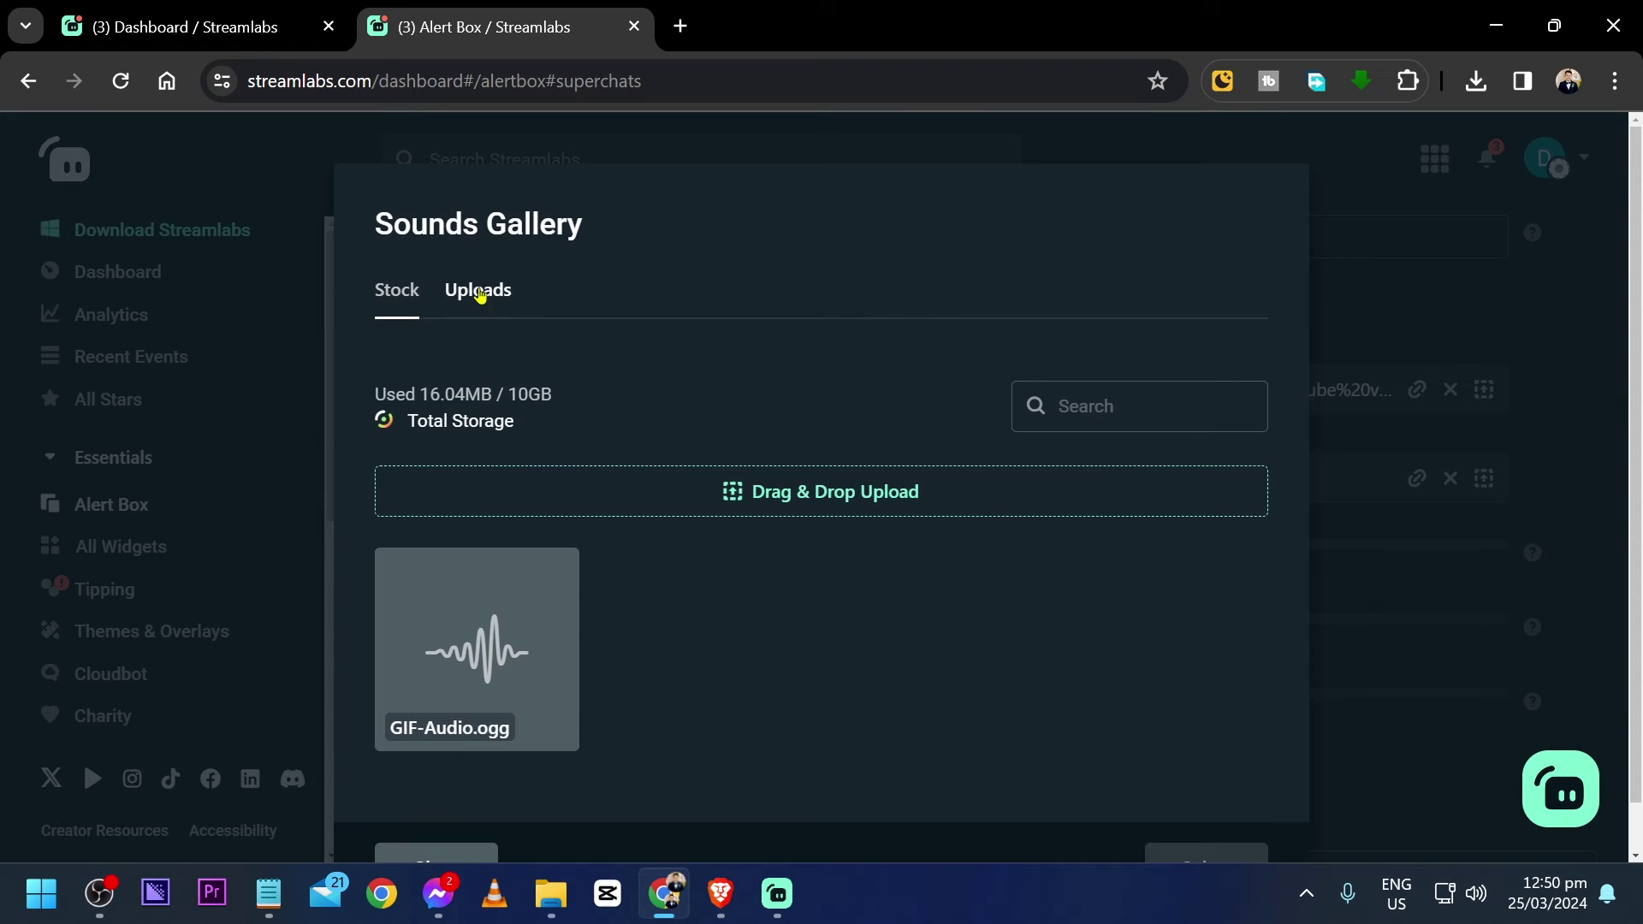
pyautogui.click(524, 575)
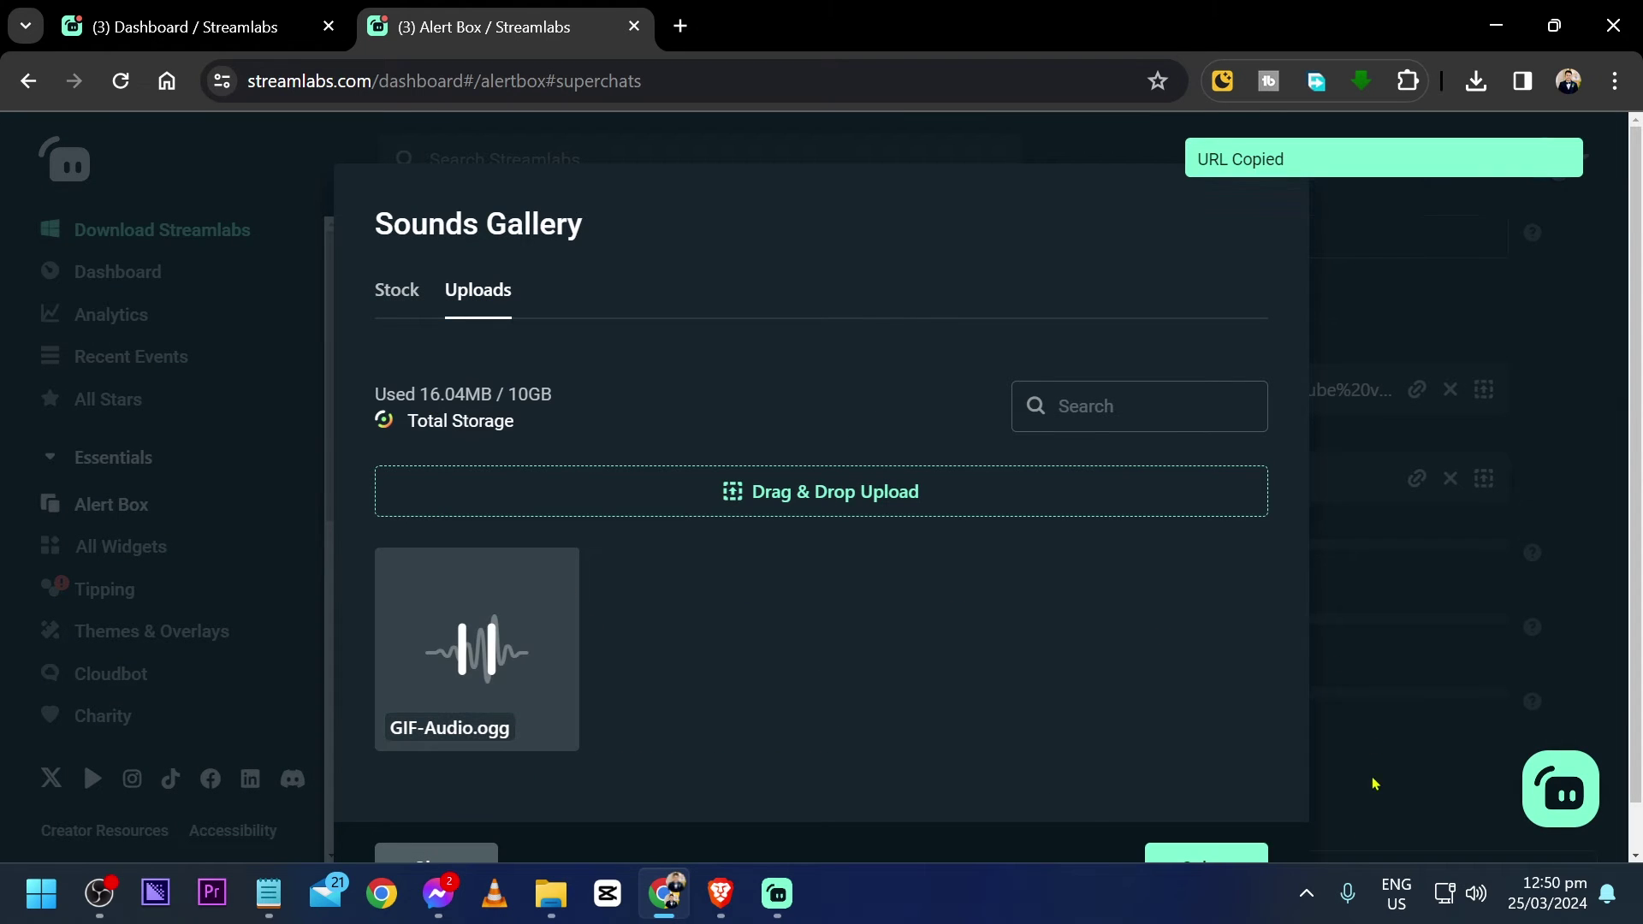
pyautogui.click(1198, 857)
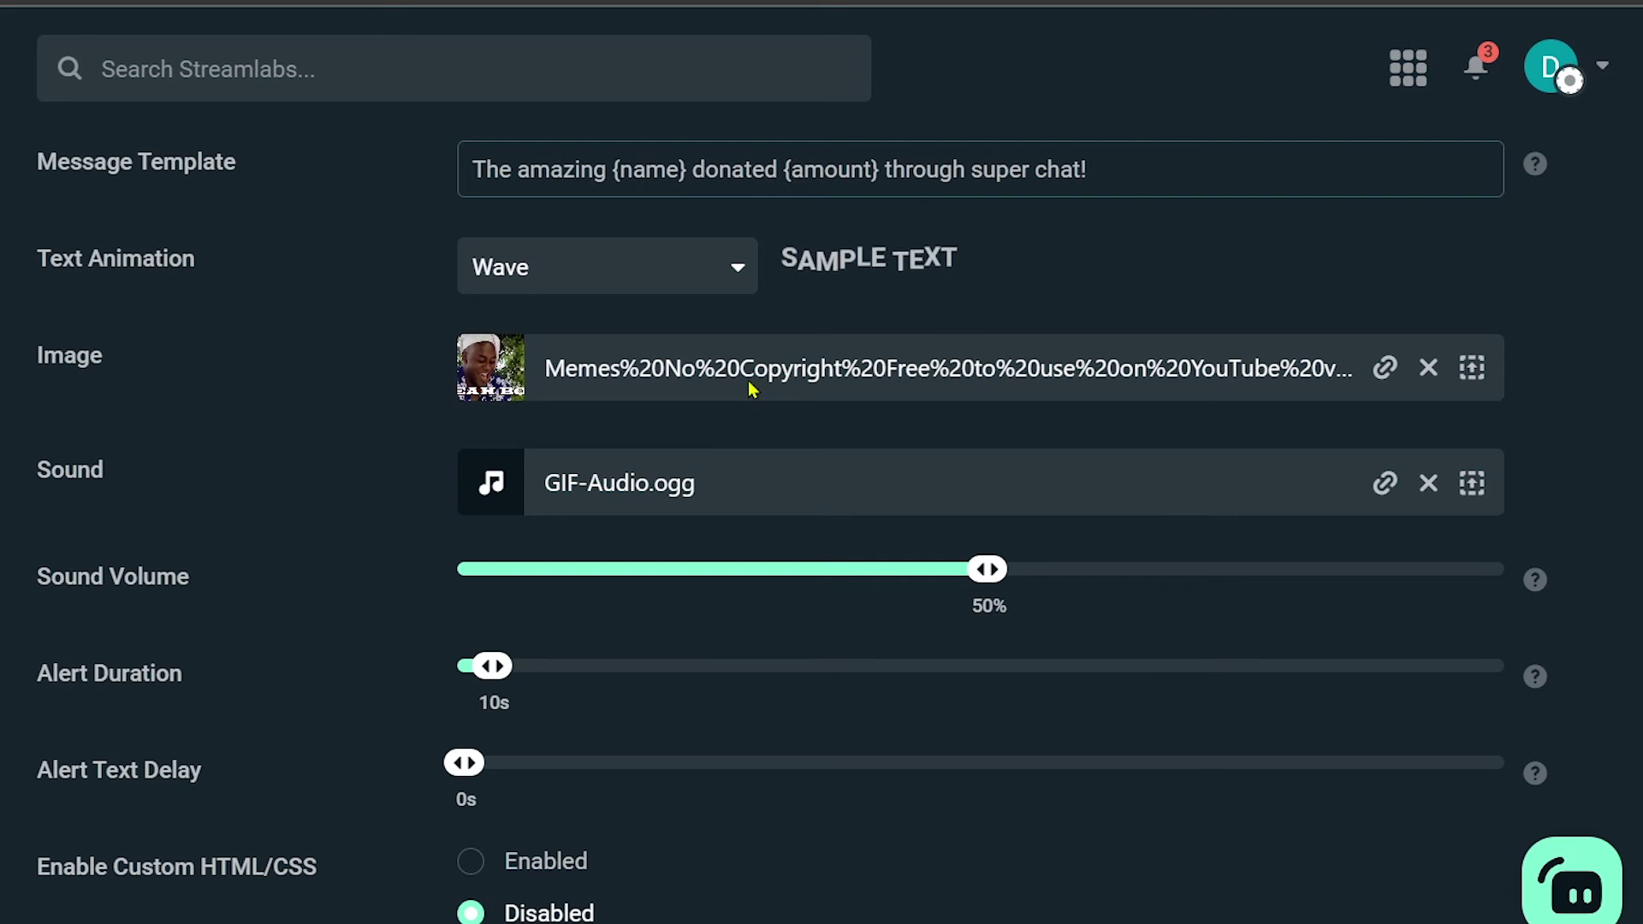
# Turn on showing the supporter's message, in Open Sans, size 24, white text
pyautogui.scroll(-2, 239, 404)
pyautogui.scroll(-4, 239, 404)
pyautogui.click(308, 530)
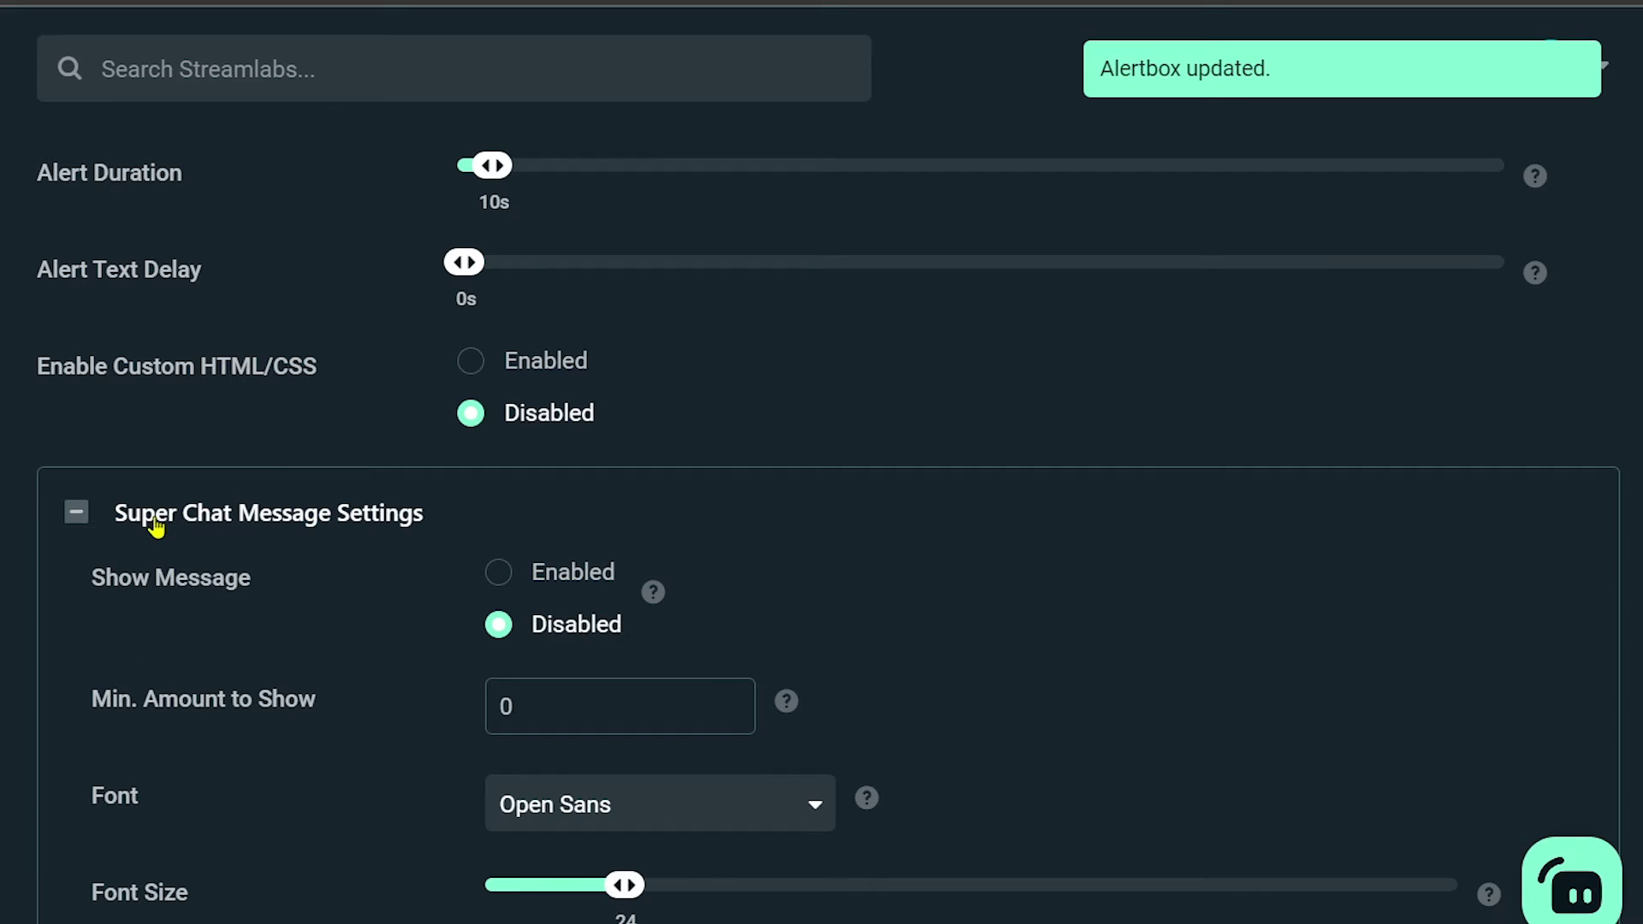
pyautogui.click(499, 574)
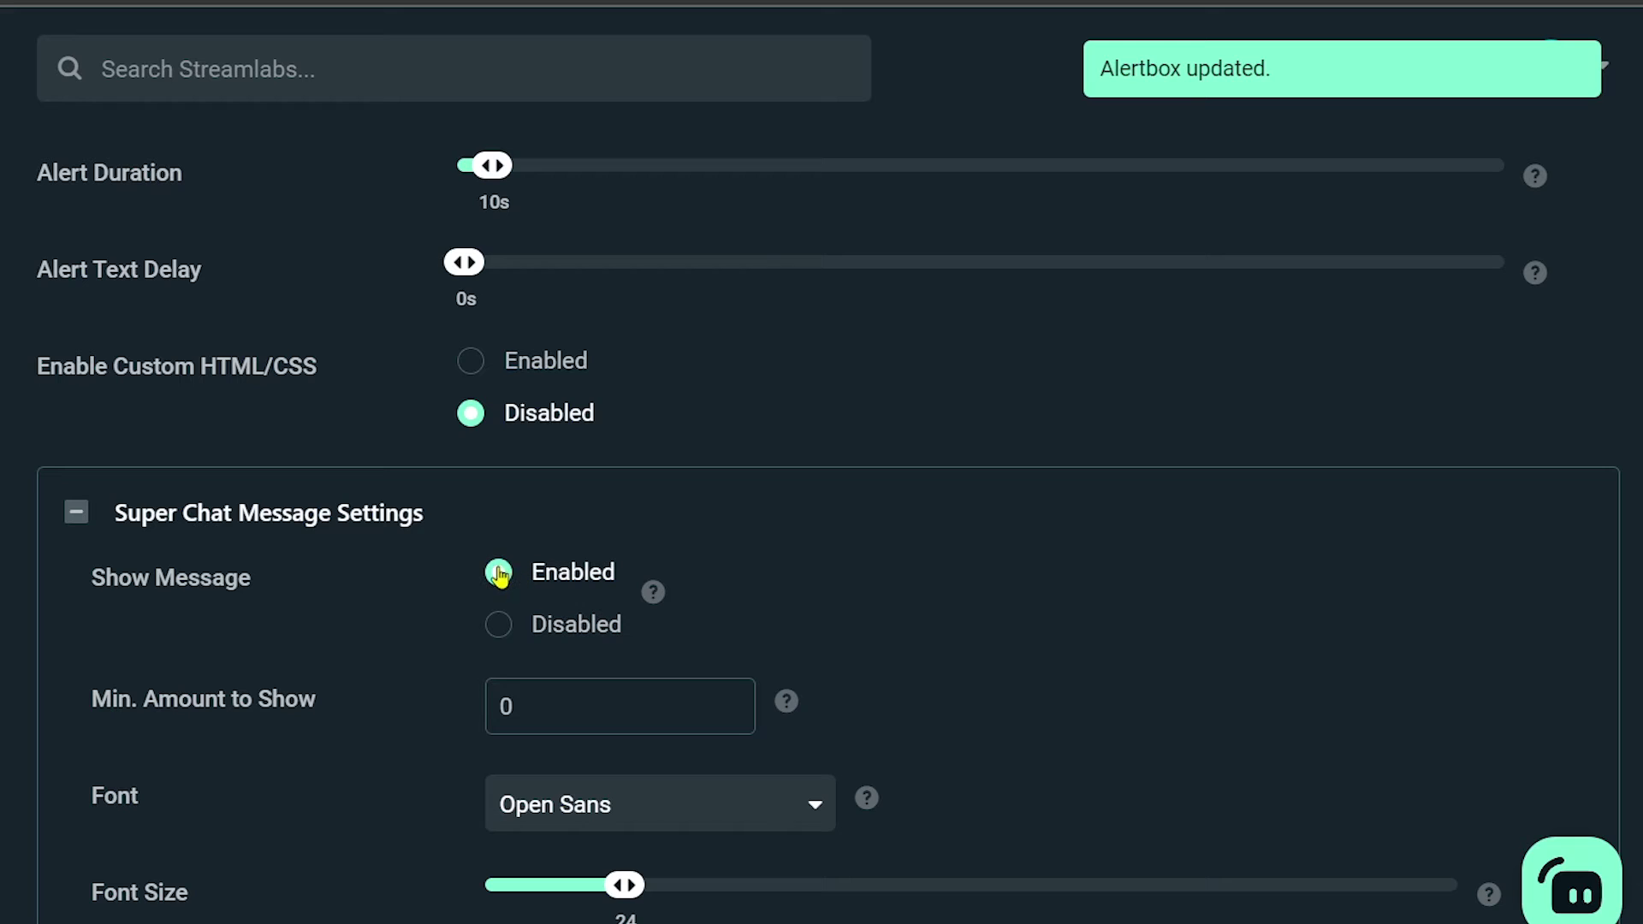
pyautogui.scroll(-5, 312, 565)
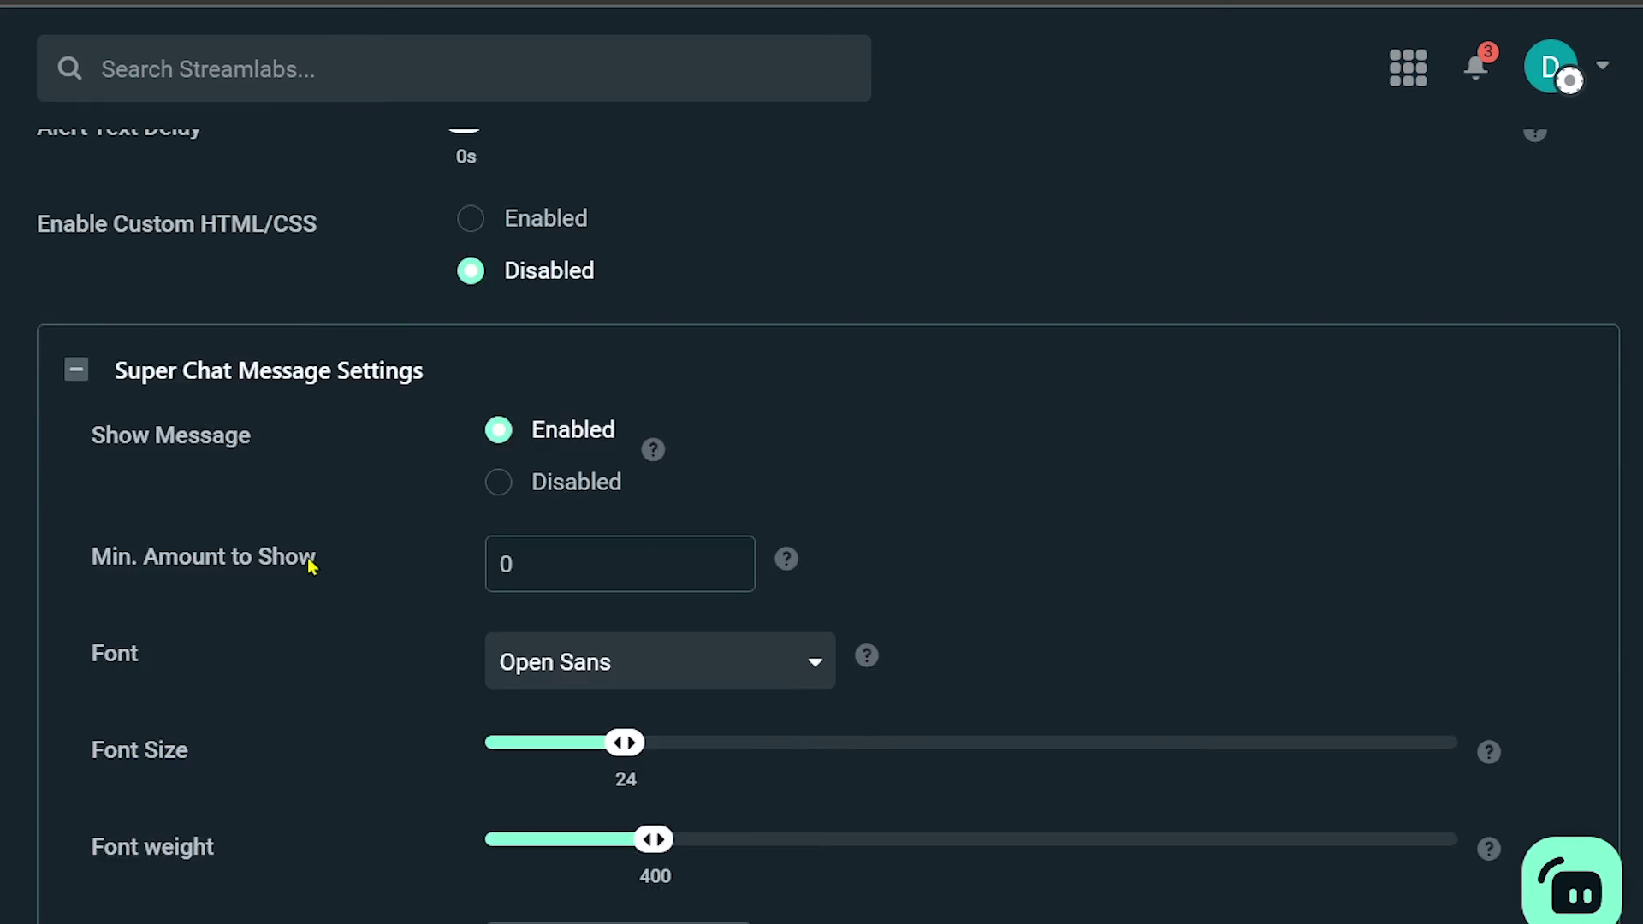
pyautogui.scroll(2, 845, 702)
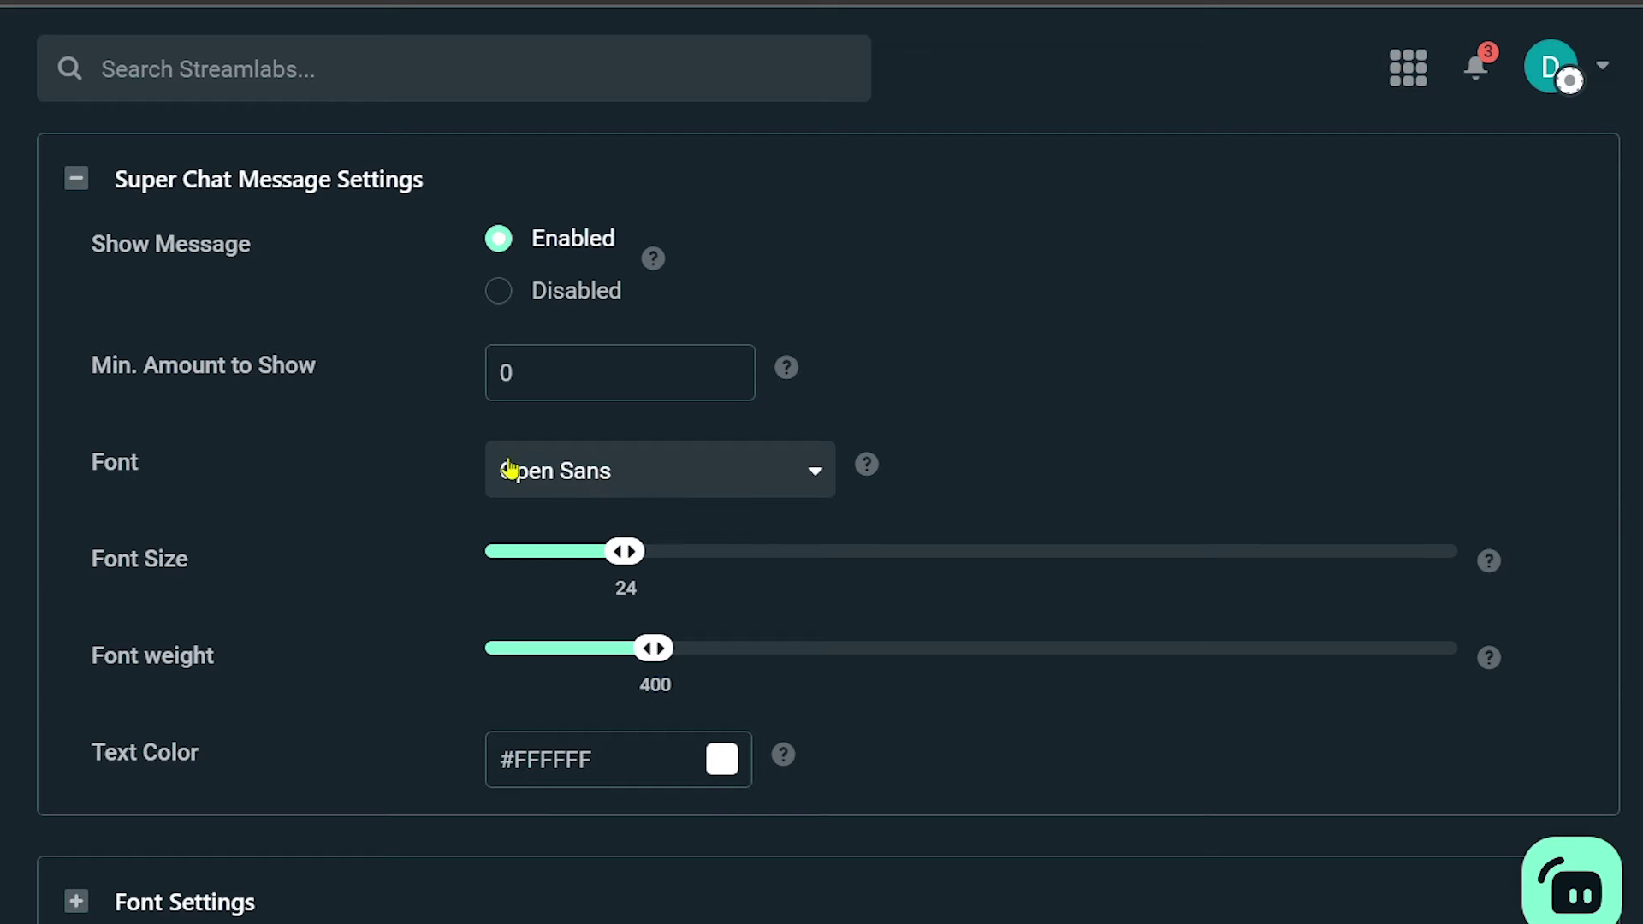
# Save the Super Chat alert settings
pyautogui.scroll(-3, 387, 573)
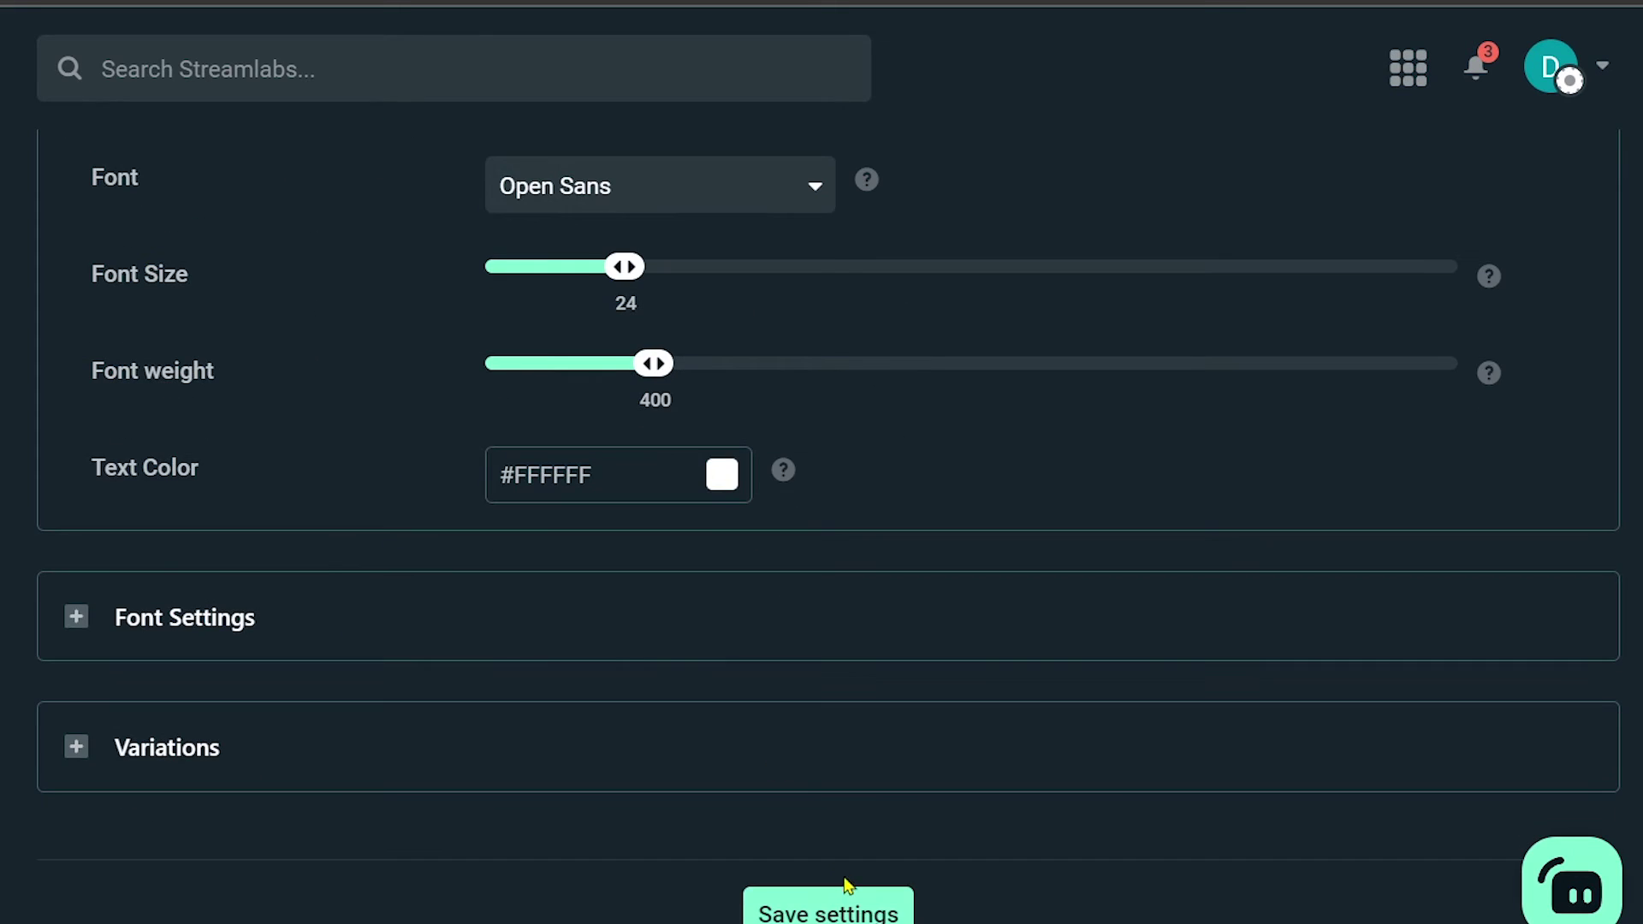
pyautogui.click(831, 905)
pyautogui.scroll(3, 745, 837)
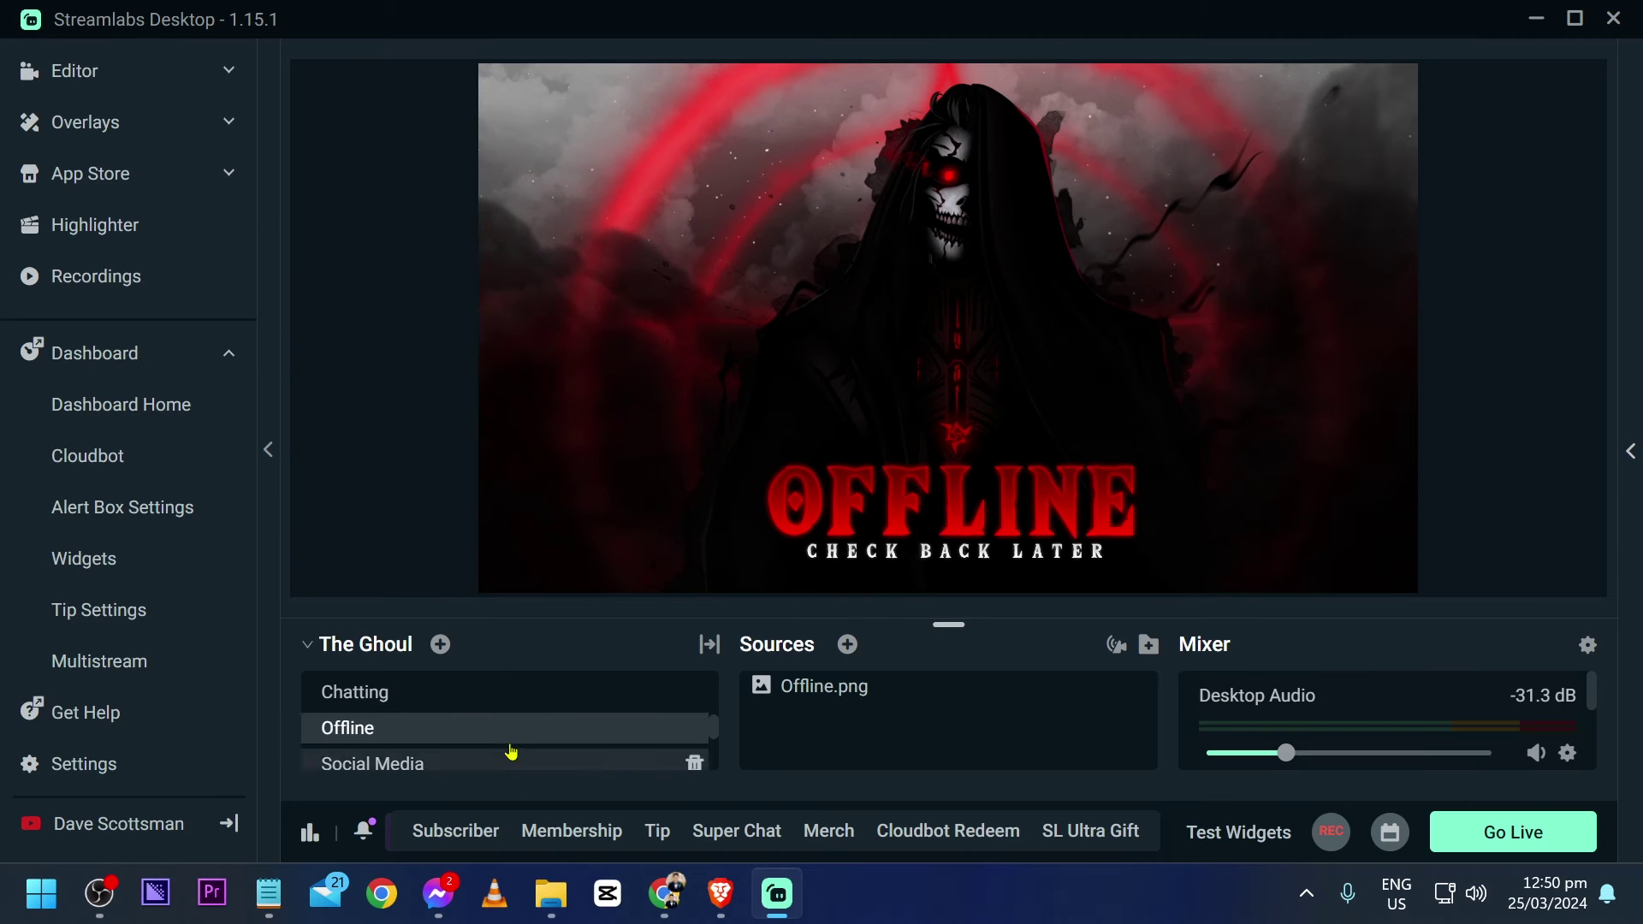
# Switch to Sample Scene, fire a test Super Chat alert and select the Alertbox source
pyautogui.scroll(-3, 510, 753)
pyautogui.click(432, 750)
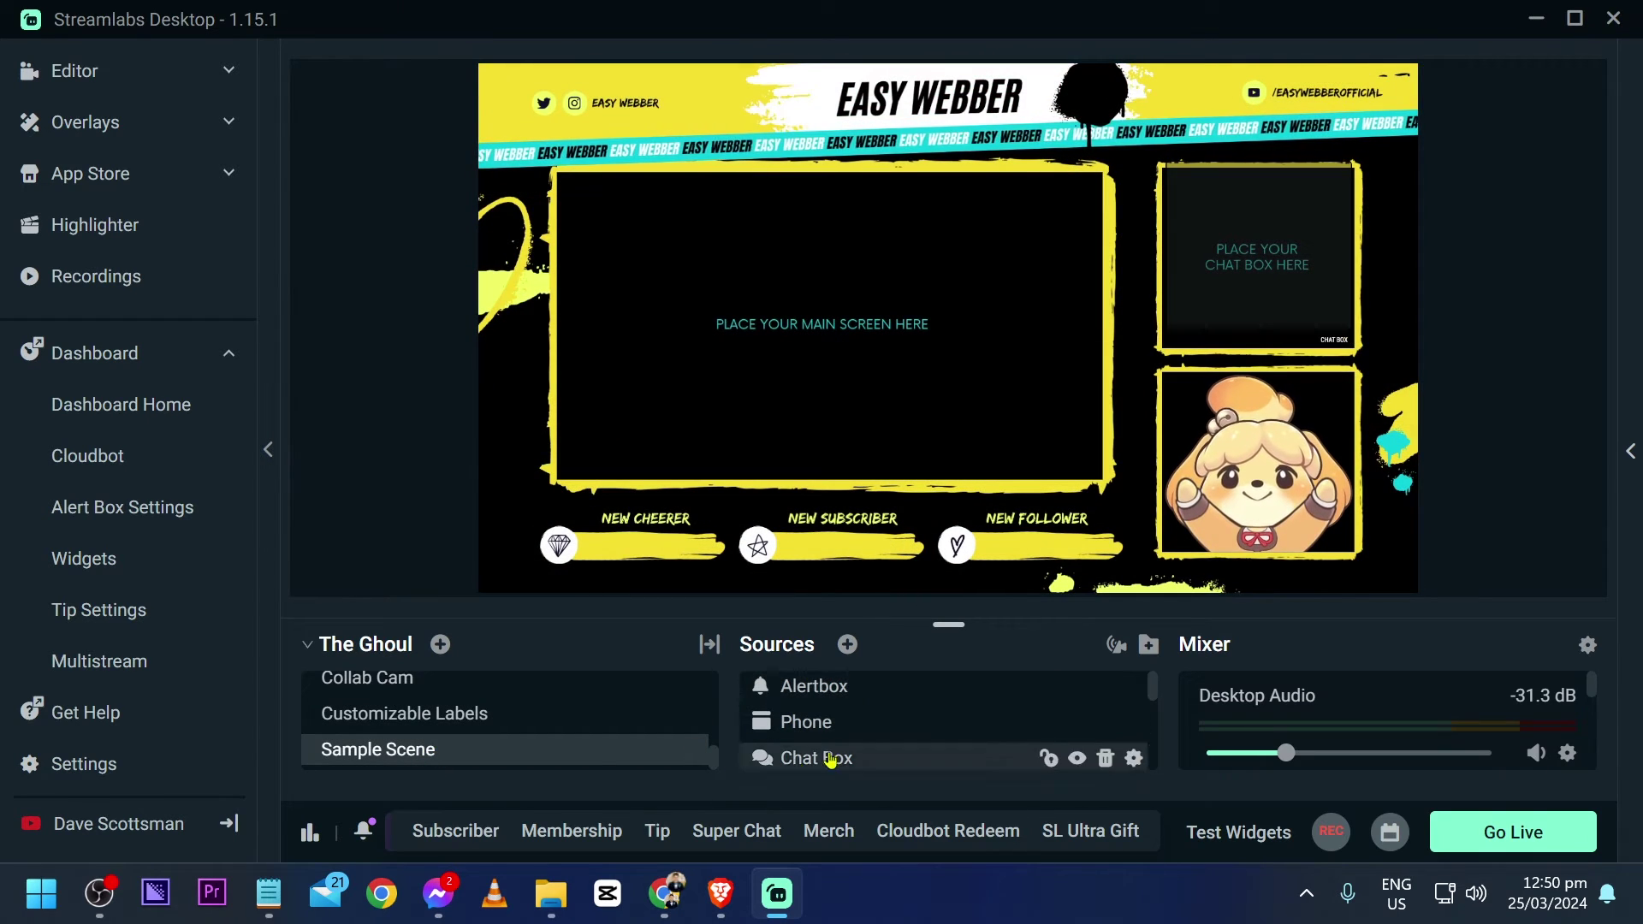
pyautogui.click(728, 830)
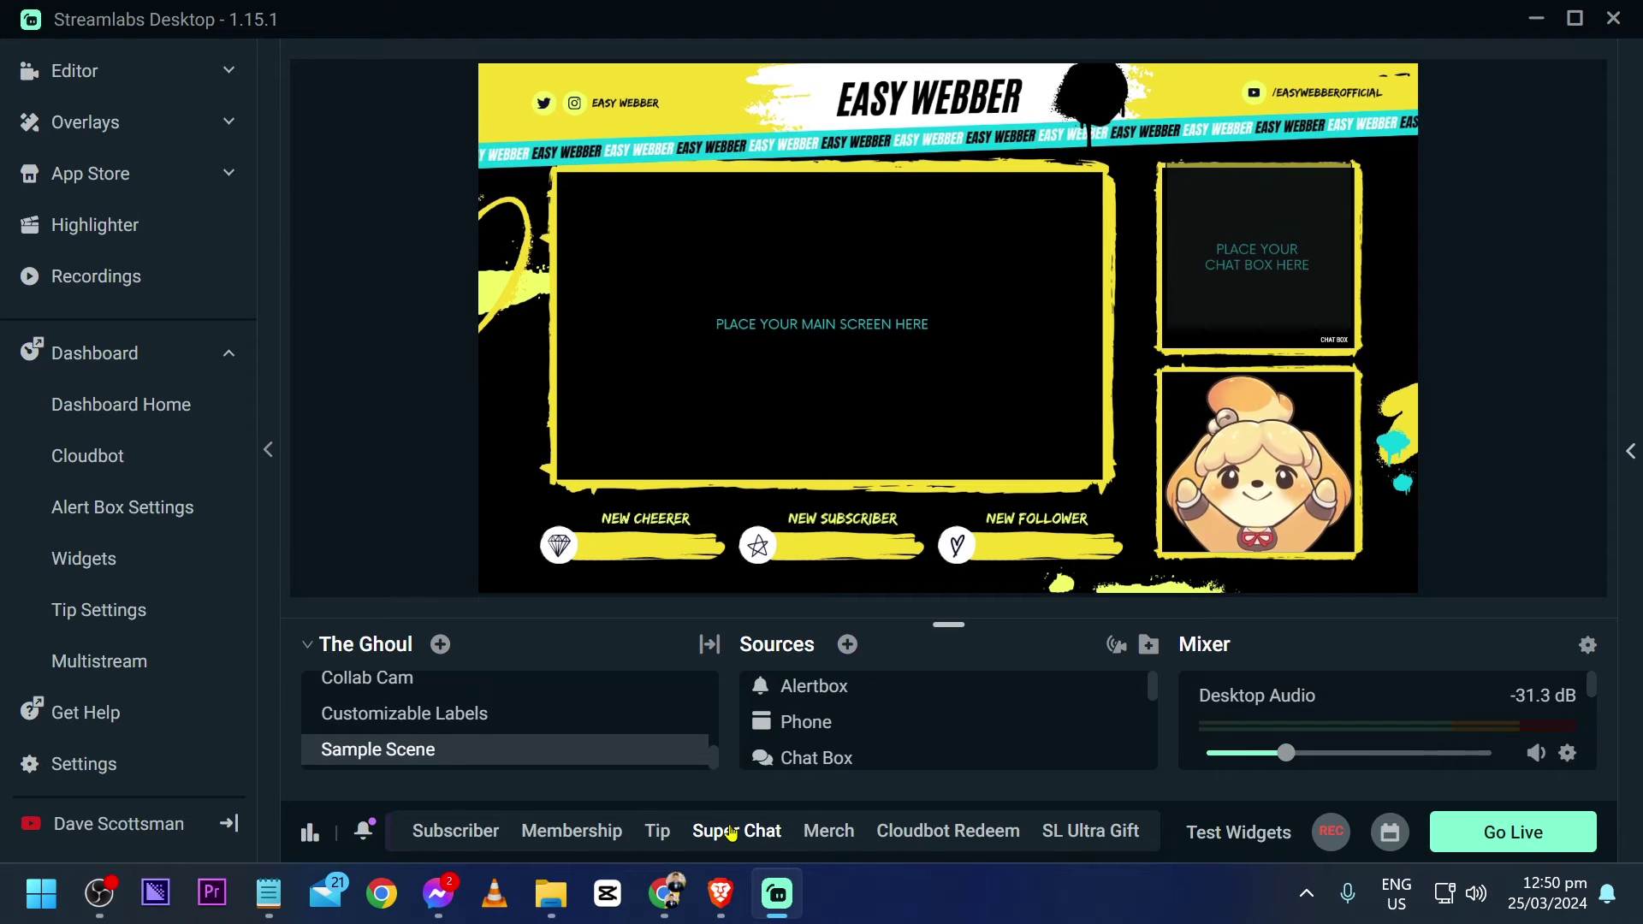
pyautogui.click(732, 831)
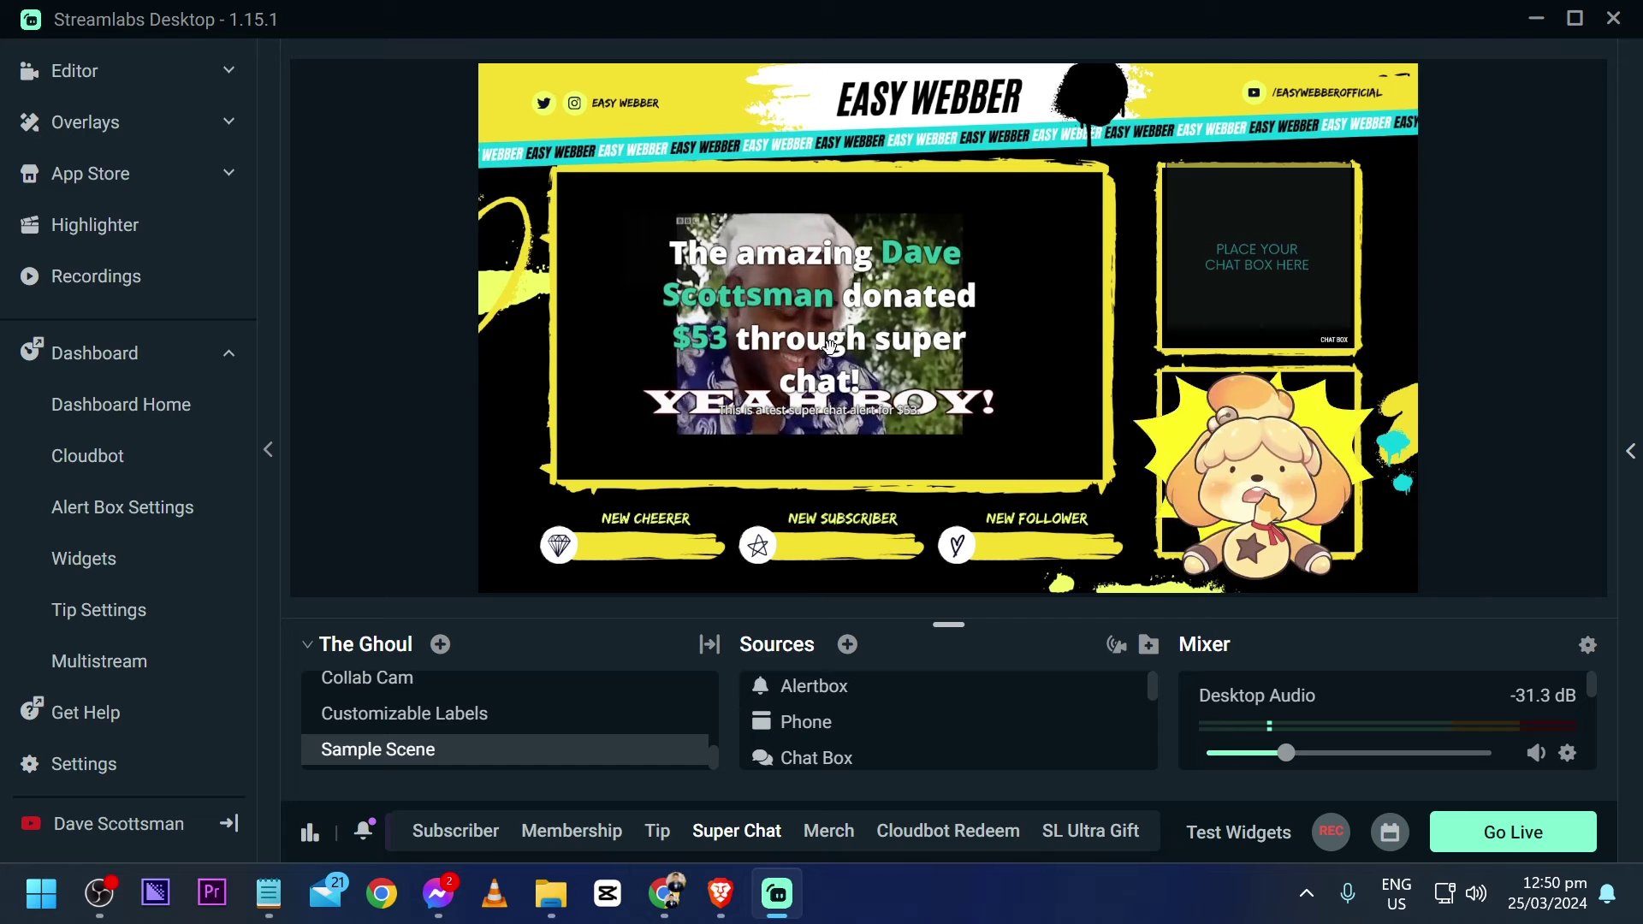
pyautogui.click(813, 297)
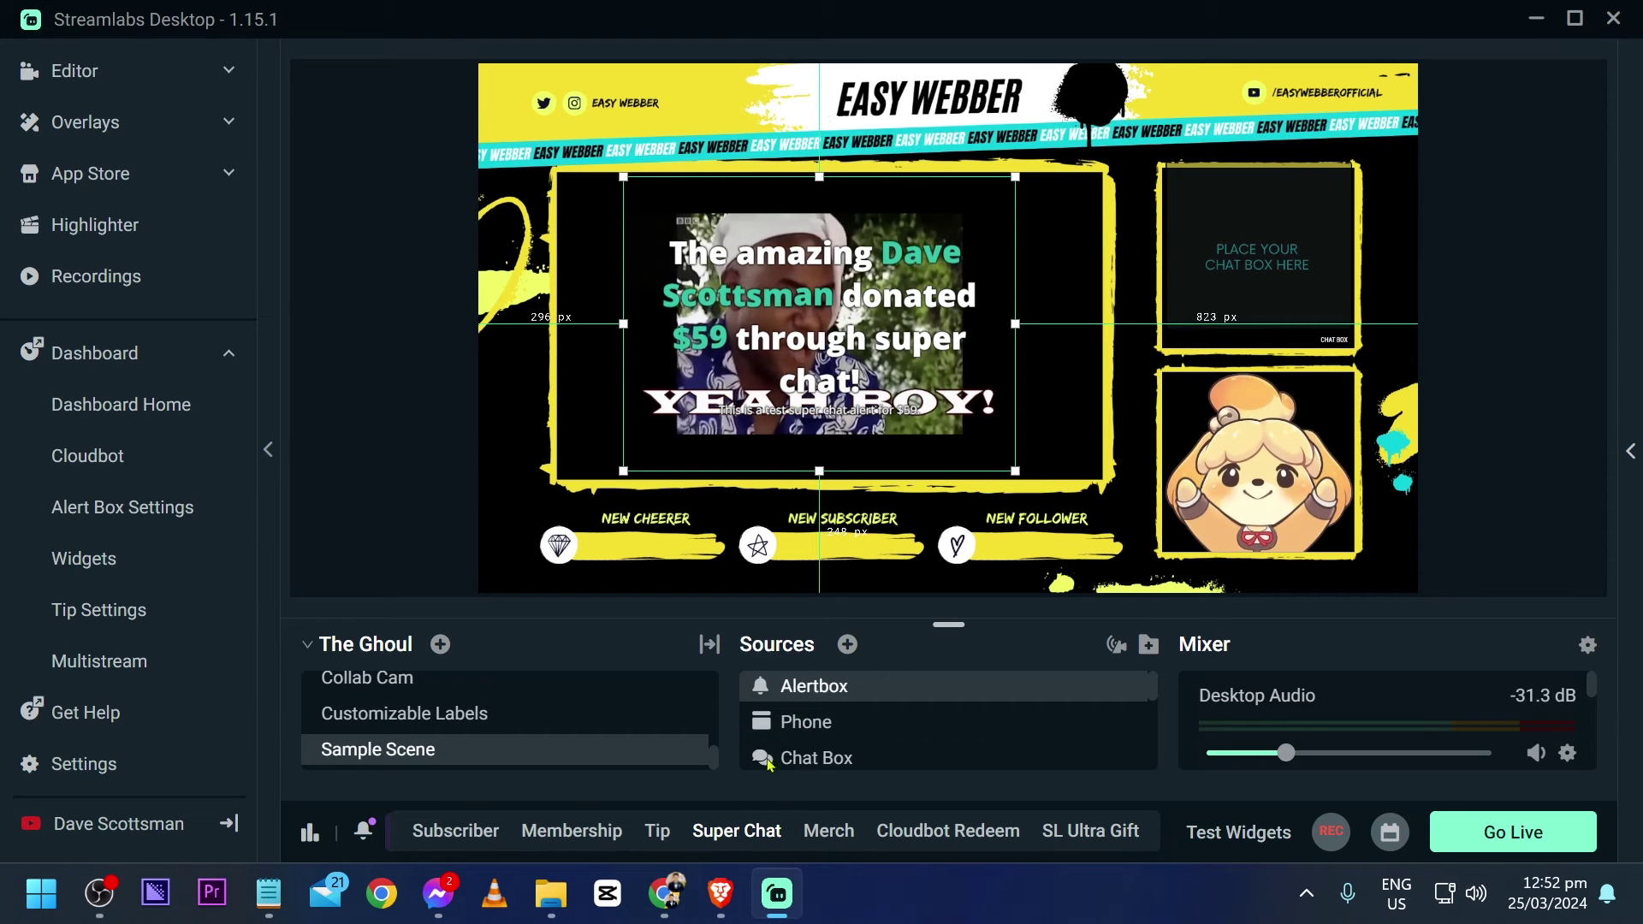
# Change the Super Chat text-to-speech voice from Olivia to Russell
pyautogui.hotkey('alt', 'Tab')
pyautogui.scroll(15, 699, 518)
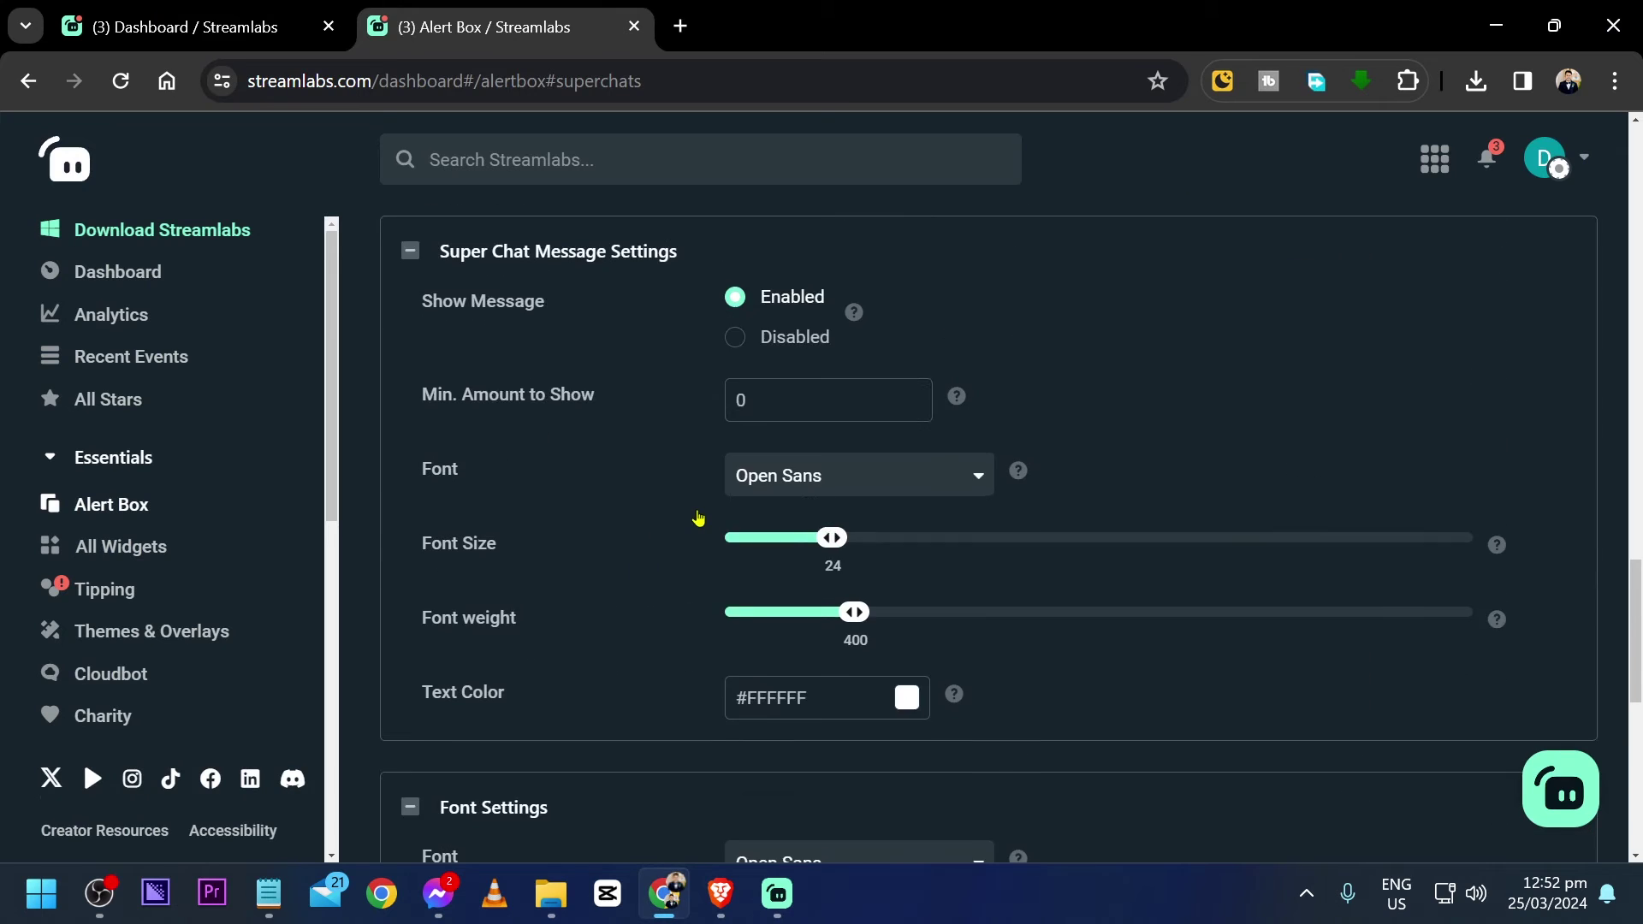
pyautogui.scroll(-10, 697, 522)
pyautogui.scroll(15, 731, 515)
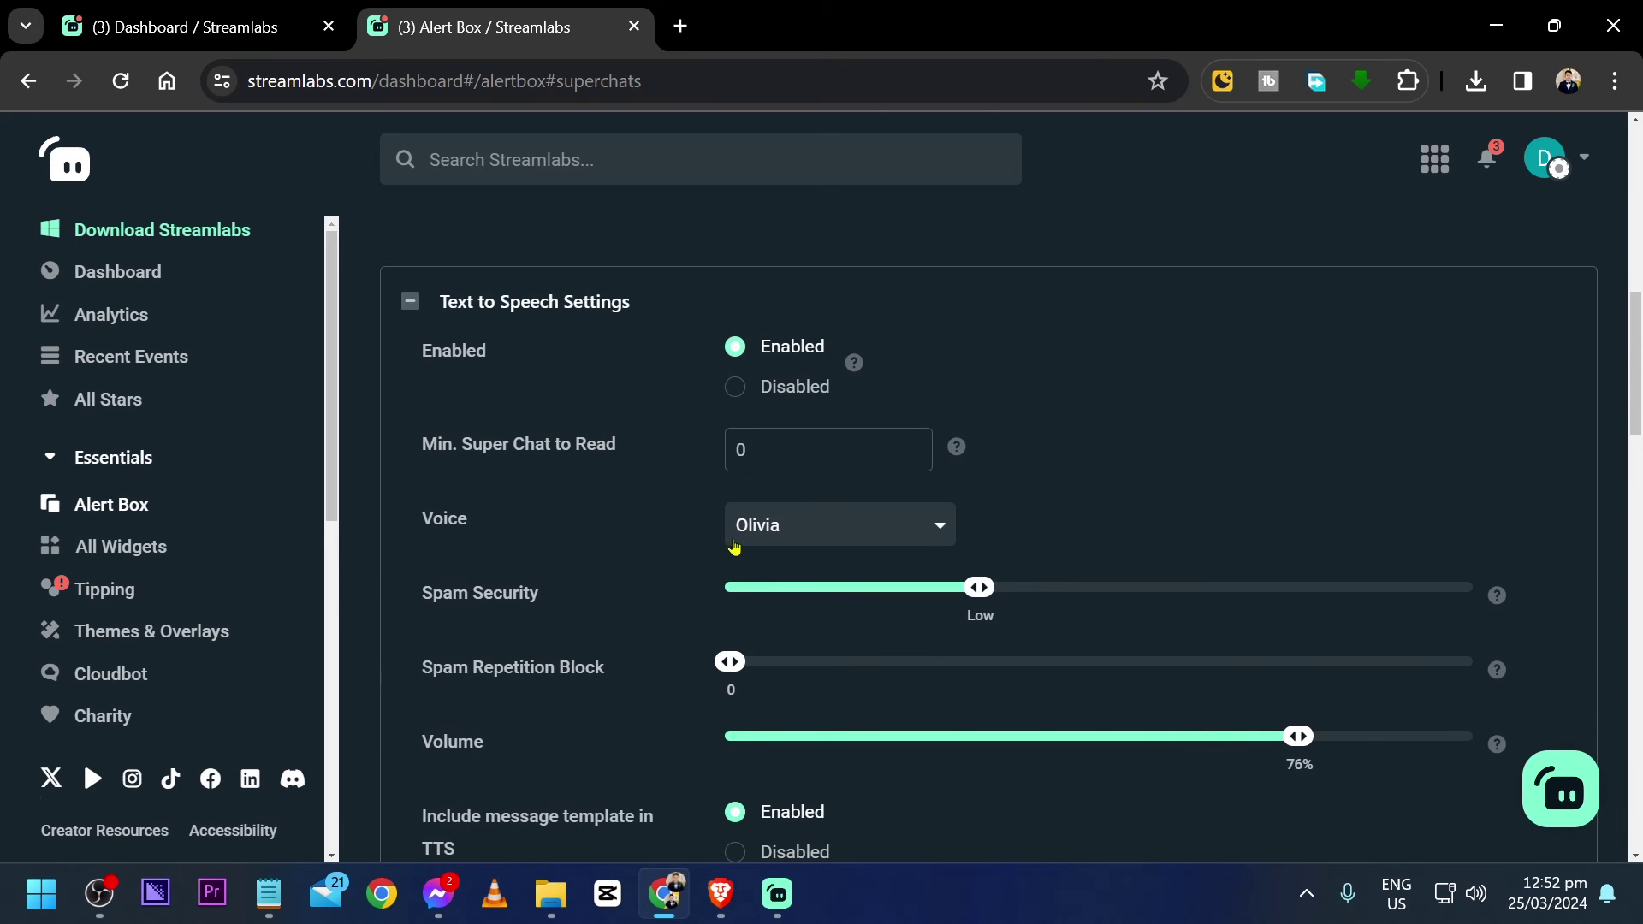
pyautogui.click(794, 537)
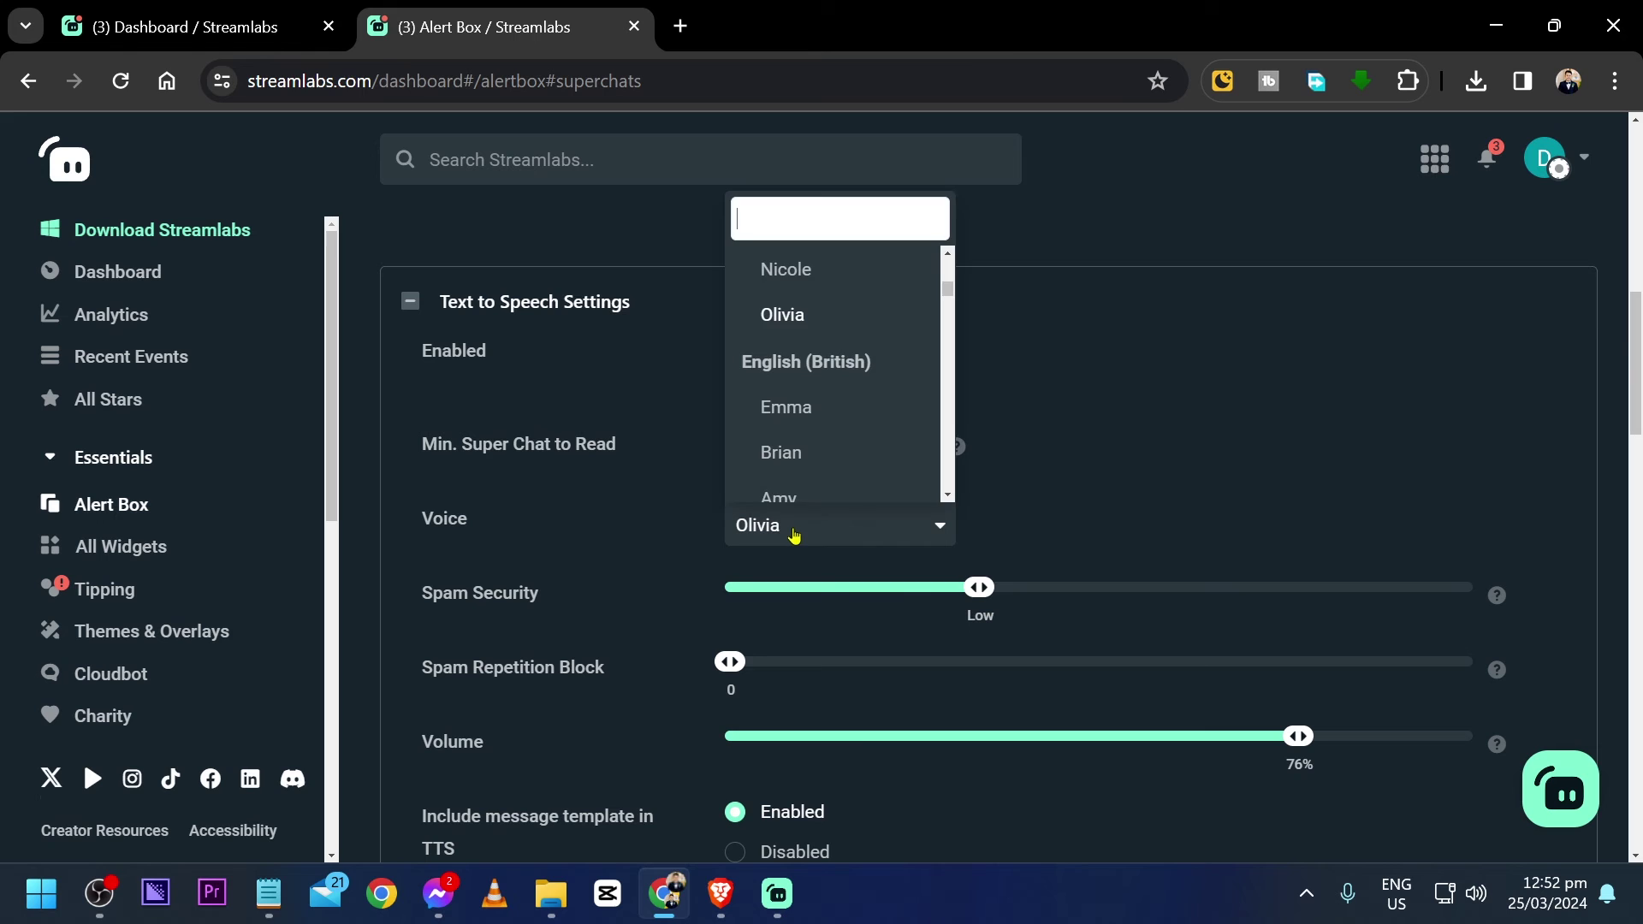
pyautogui.scroll(1, 806, 386)
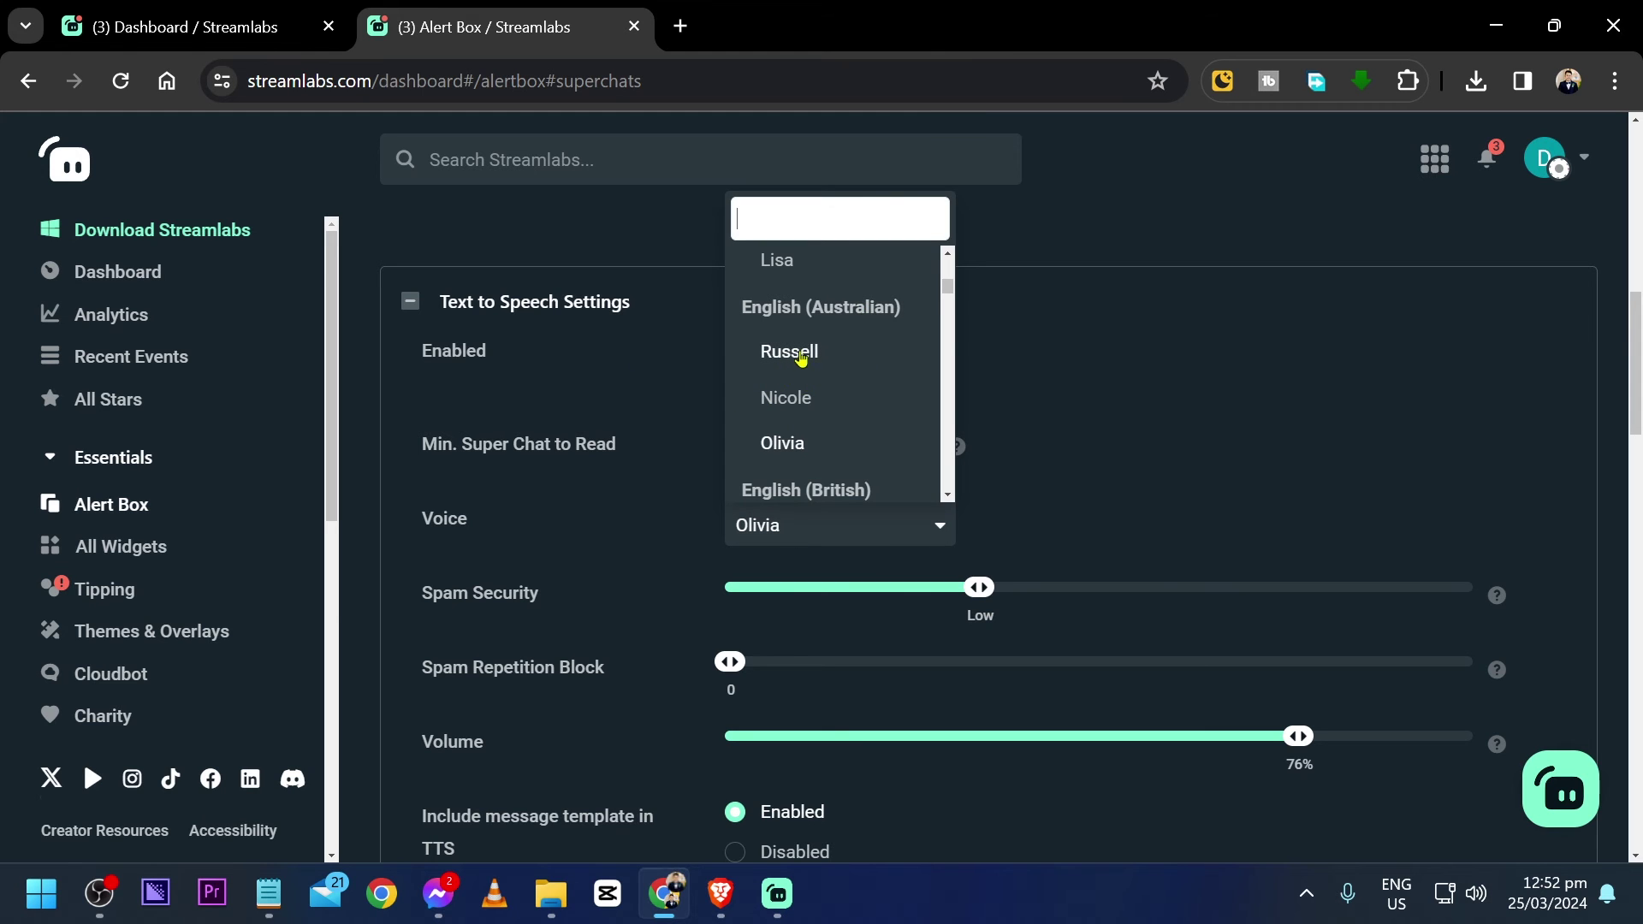
pyautogui.click(790, 352)
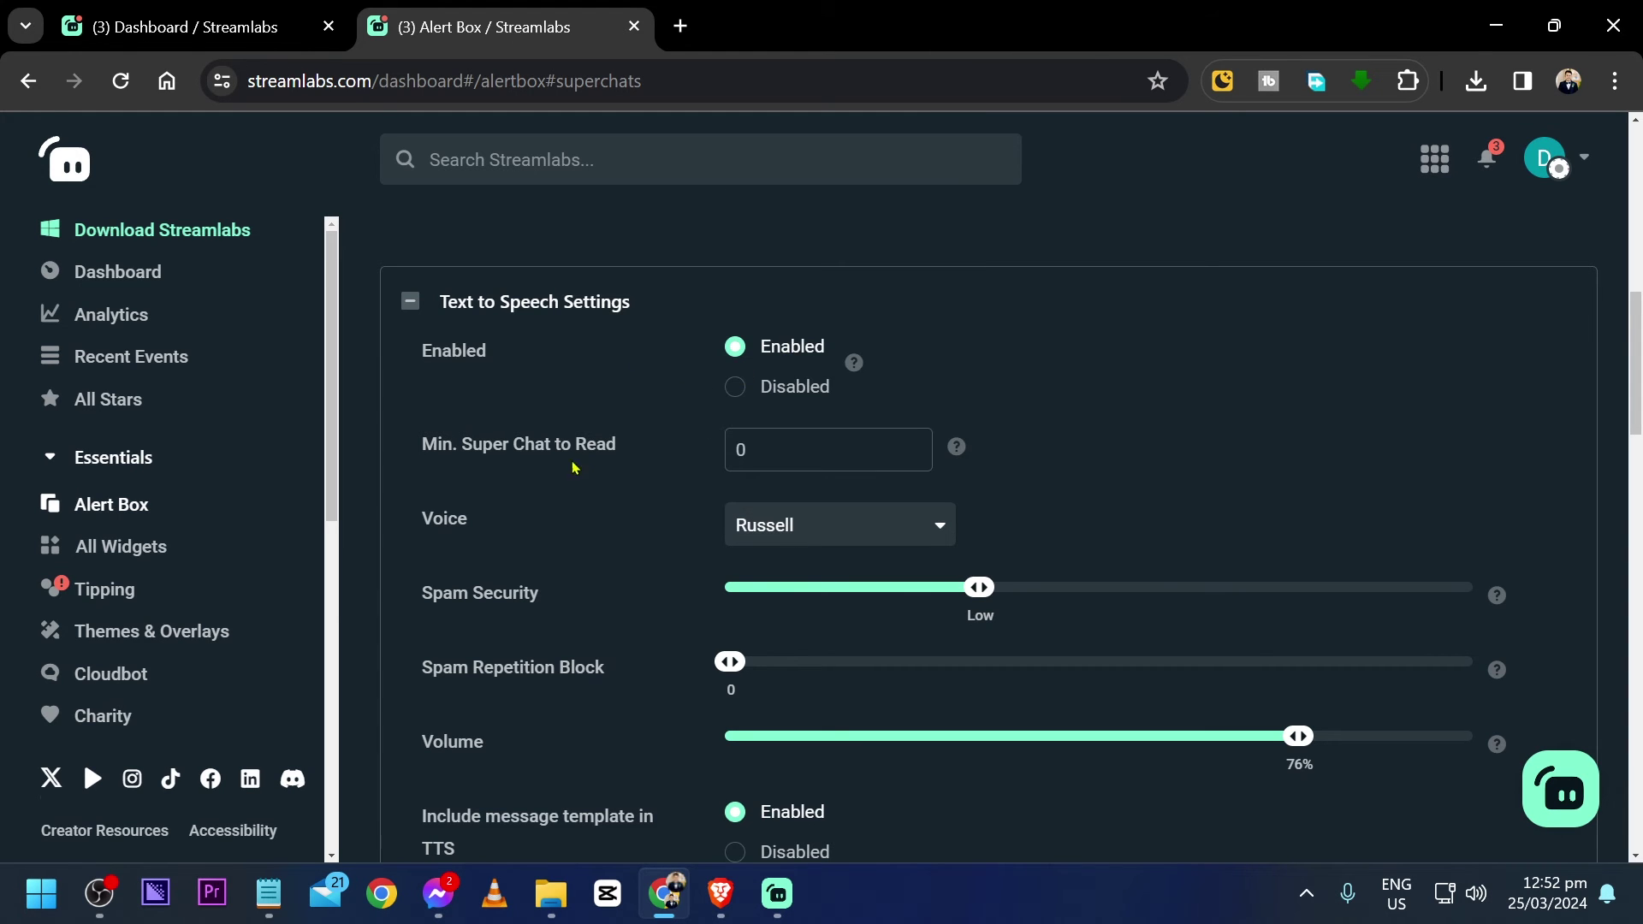
# Save the alert settings and return to Streamlabs Desktop
pyautogui.scroll(-15, 634, 526)
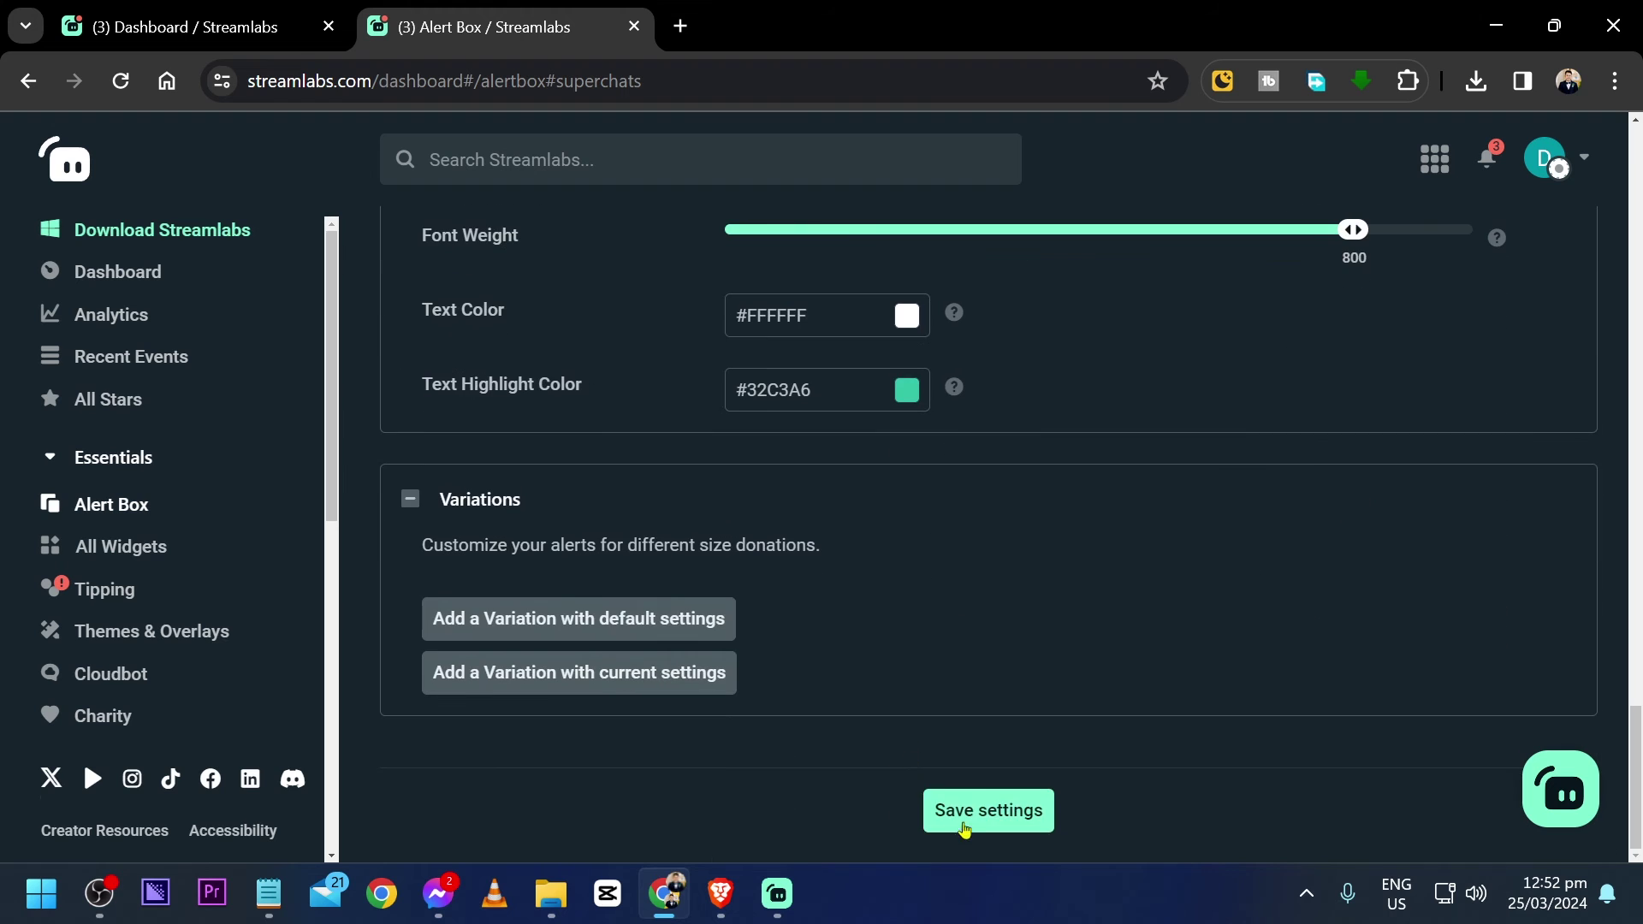
pyautogui.click(973, 833)
pyautogui.click(777, 894)
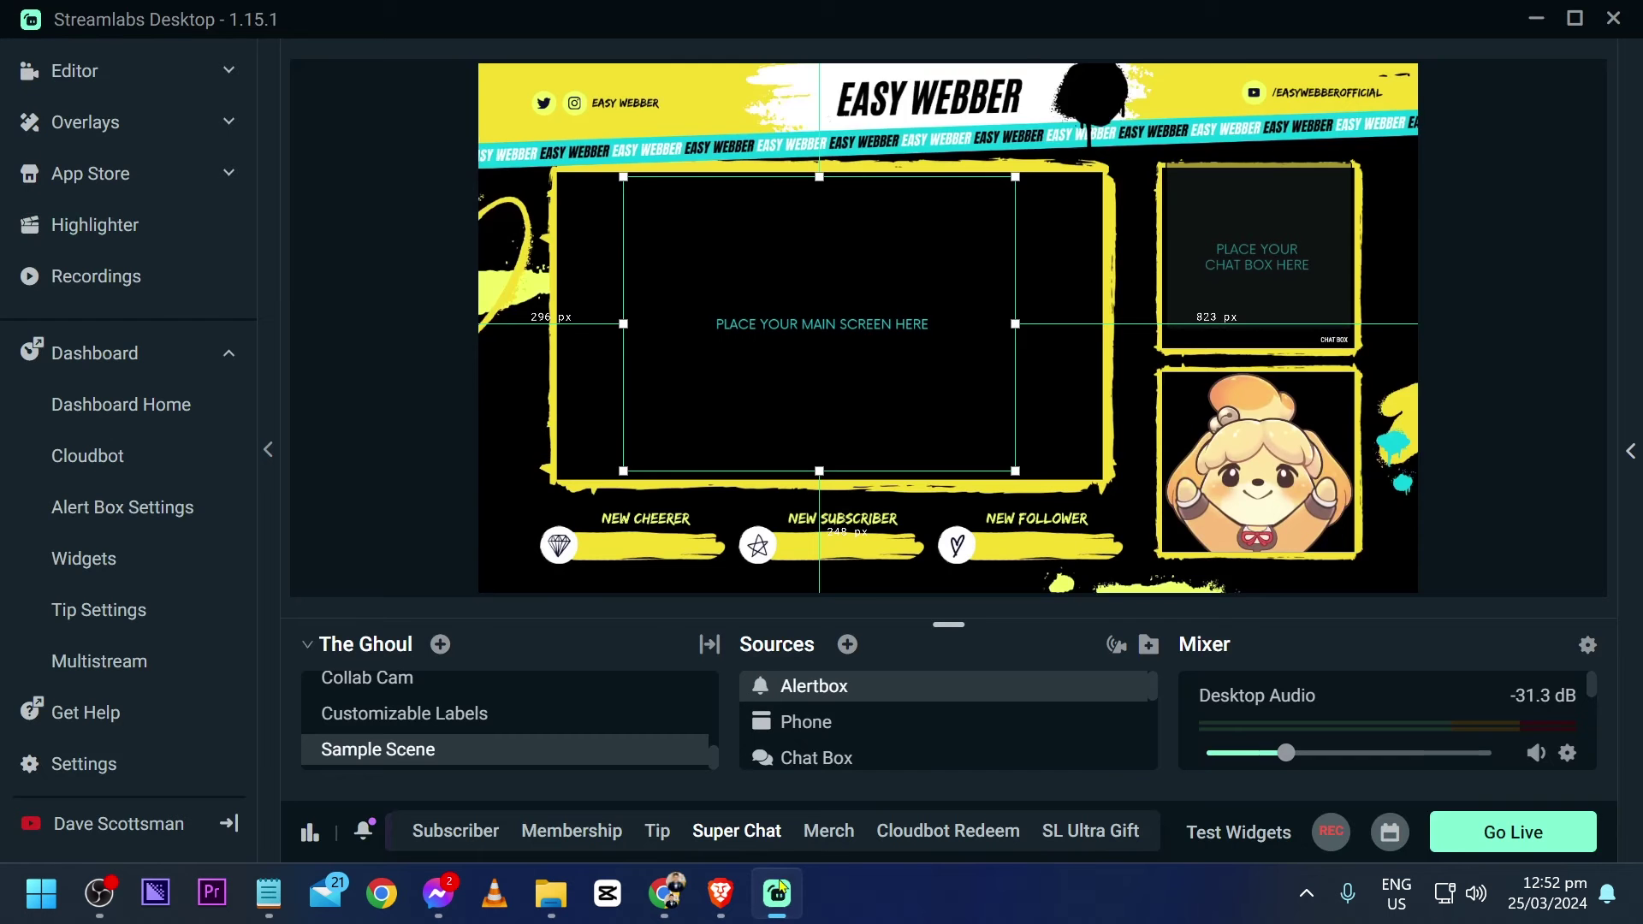
# Fire a test Super Chat alert to hear it with the Russell voice
pyautogui.click(738, 832)
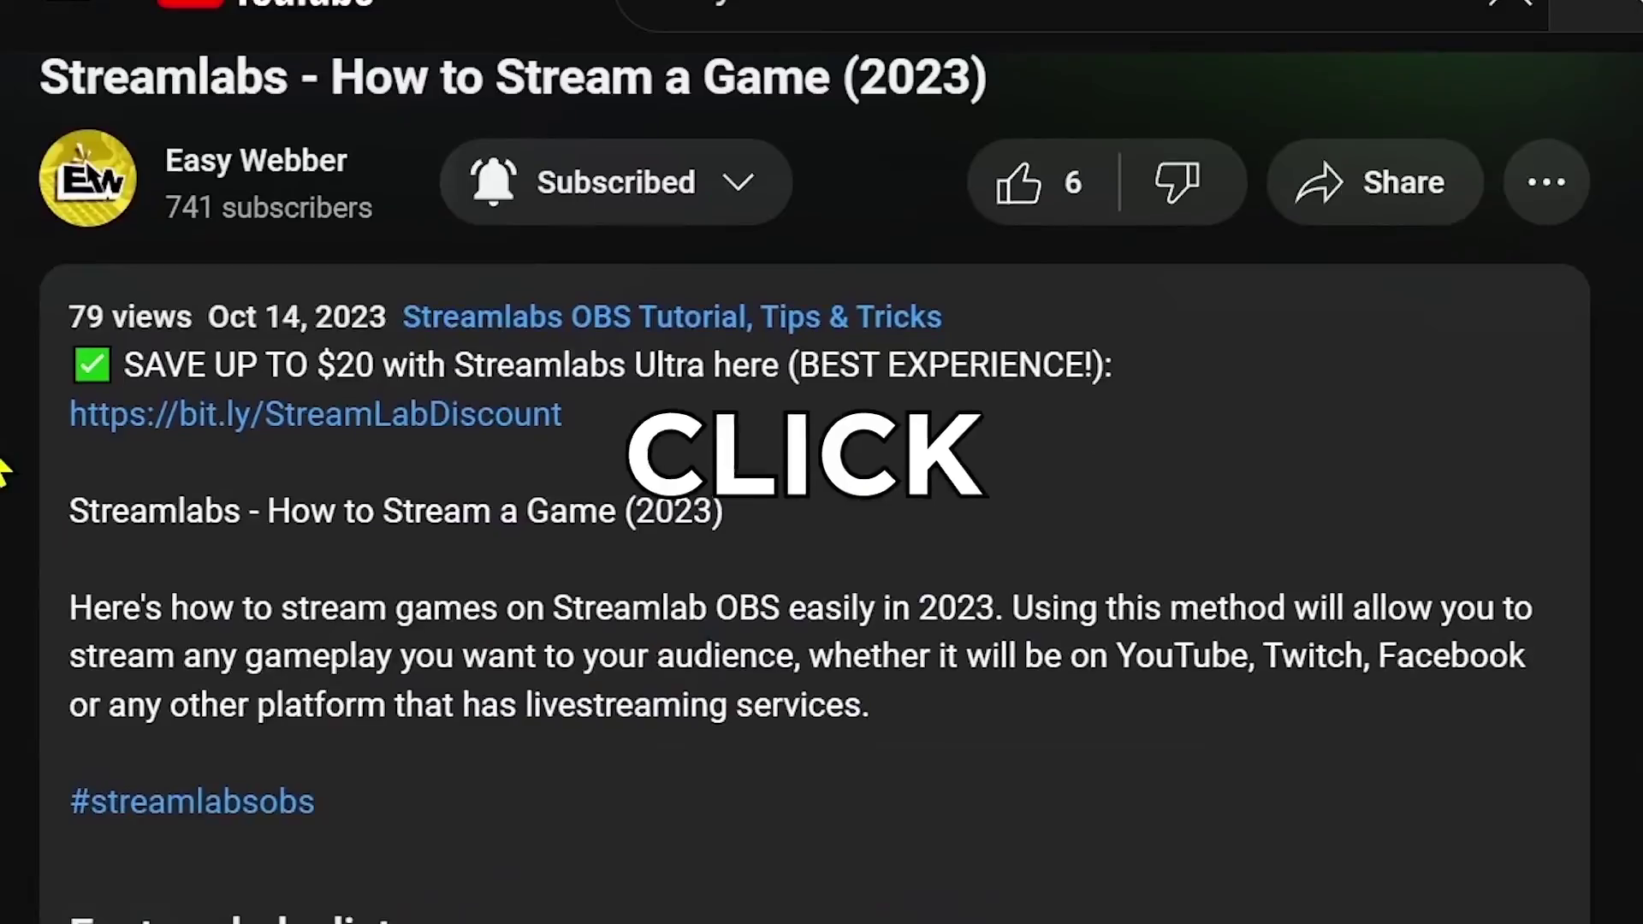
# Follow the Streamlabs Ultra discount link, play the channel's Streamlabs OBS playlist, and browse its tutorials
pyautogui.click(472, 428)
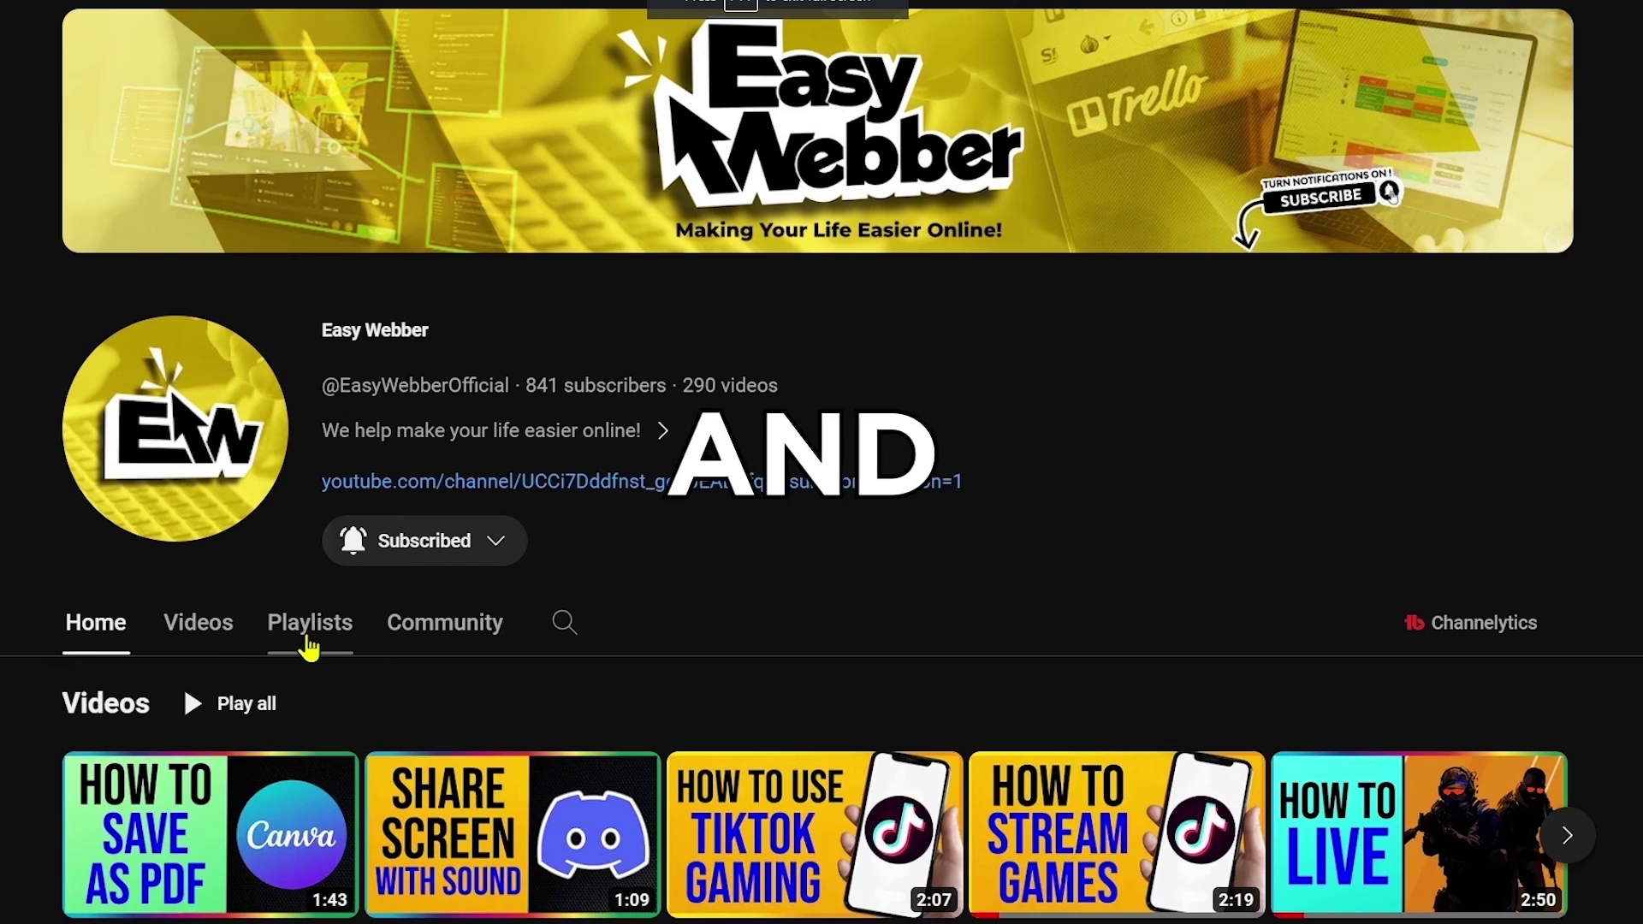
pyautogui.click(309, 634)
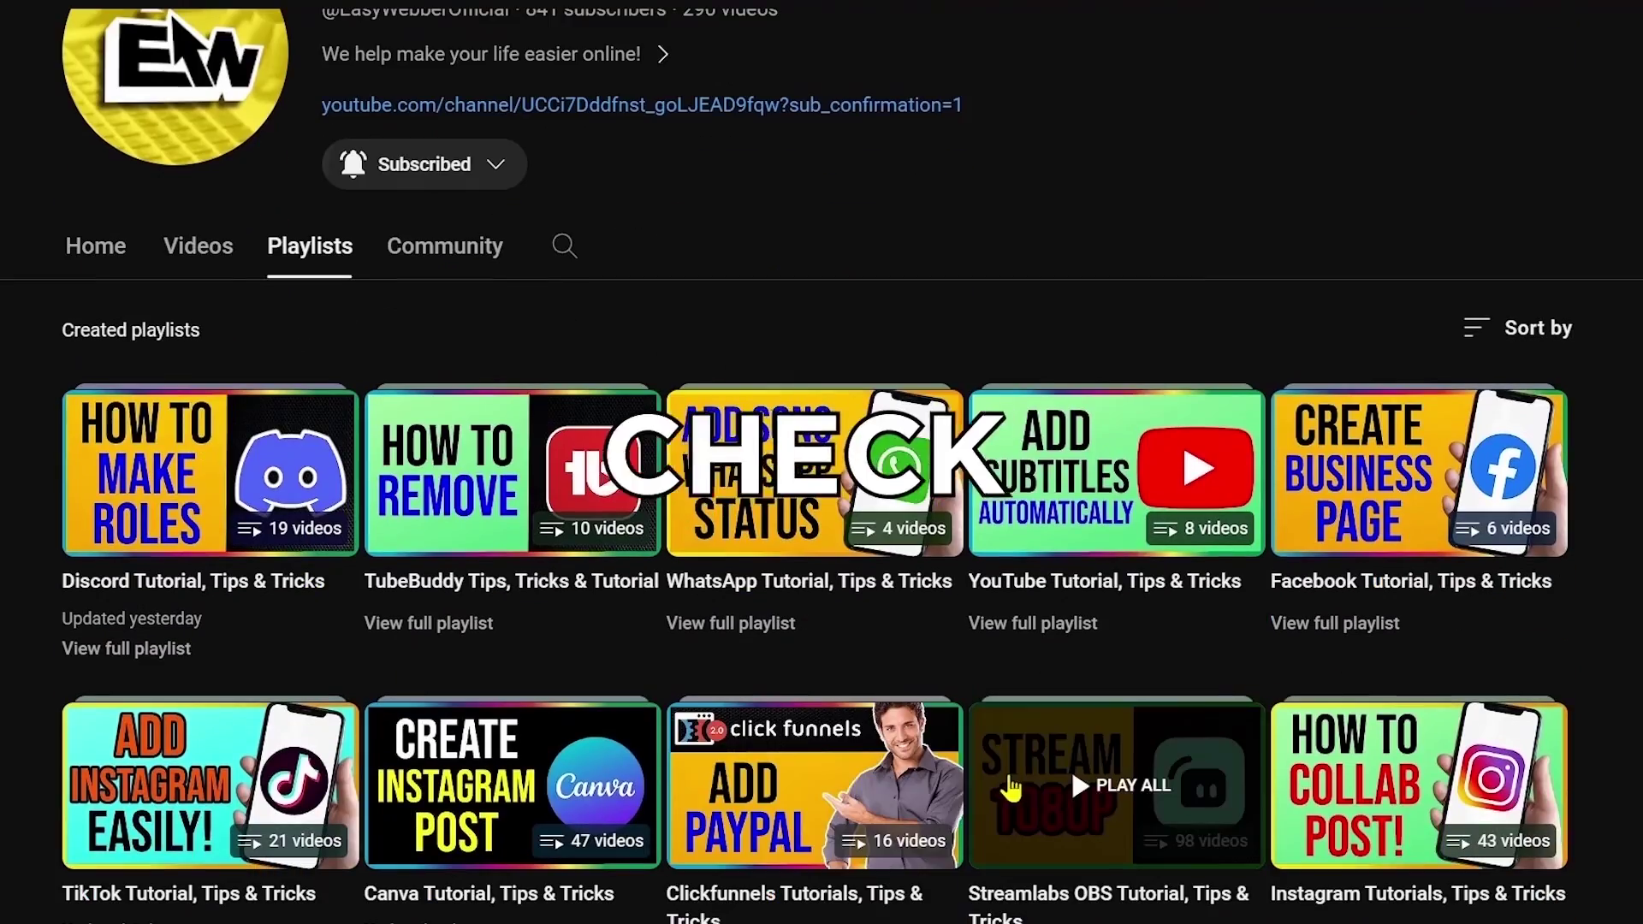
pyautogui.click(1020, 789)
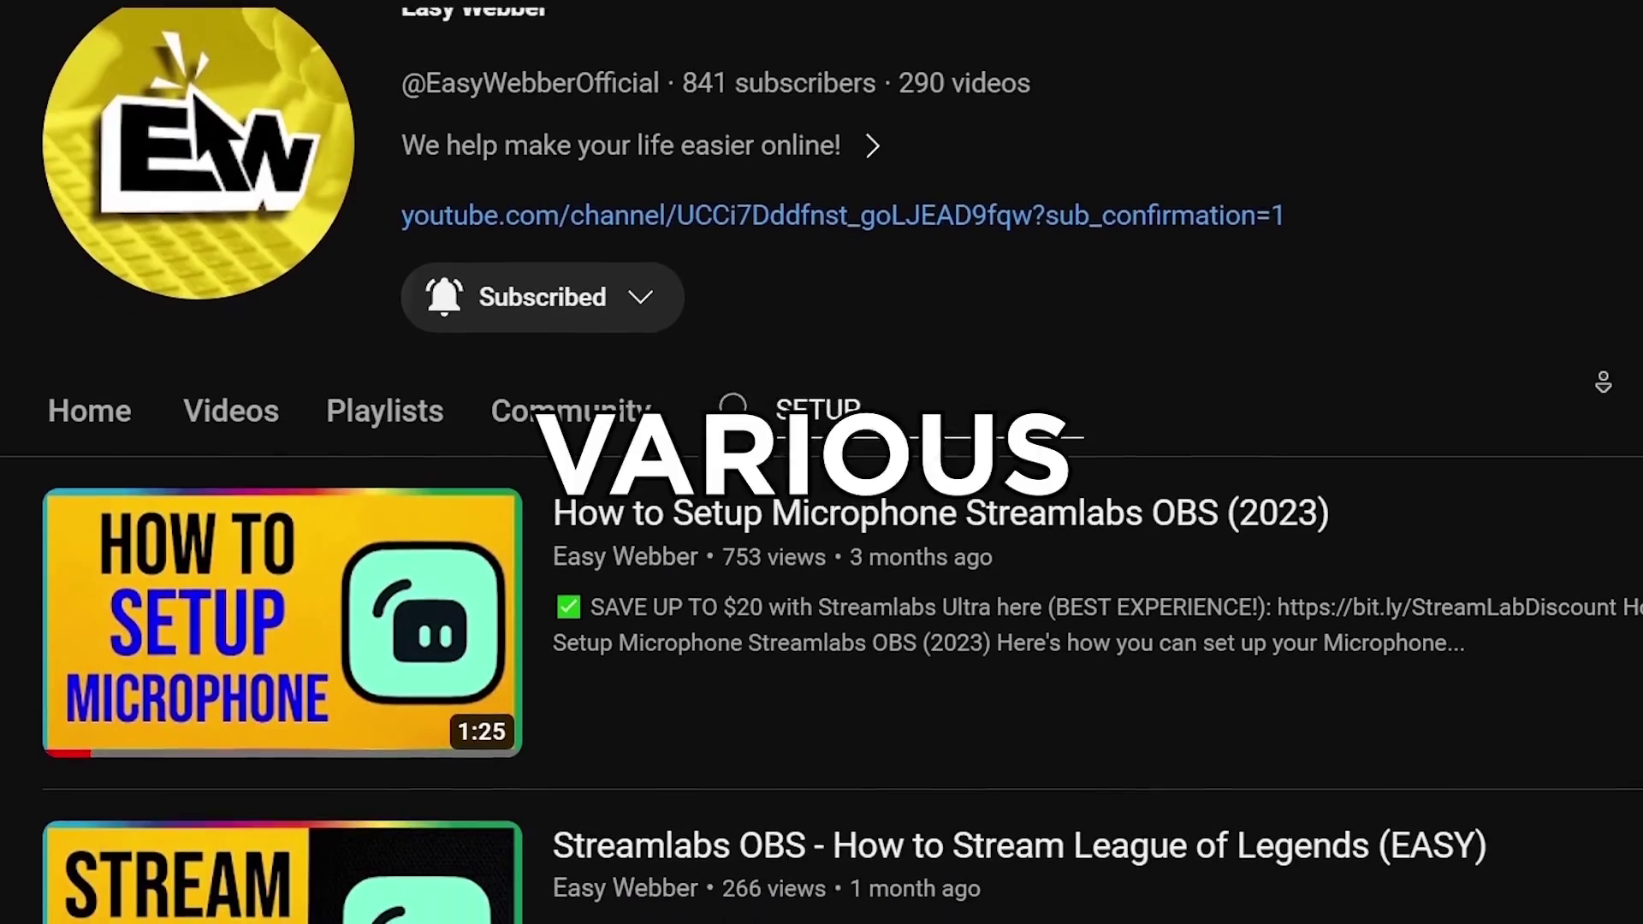
pyautogui.scroll(-5, 822, 513)
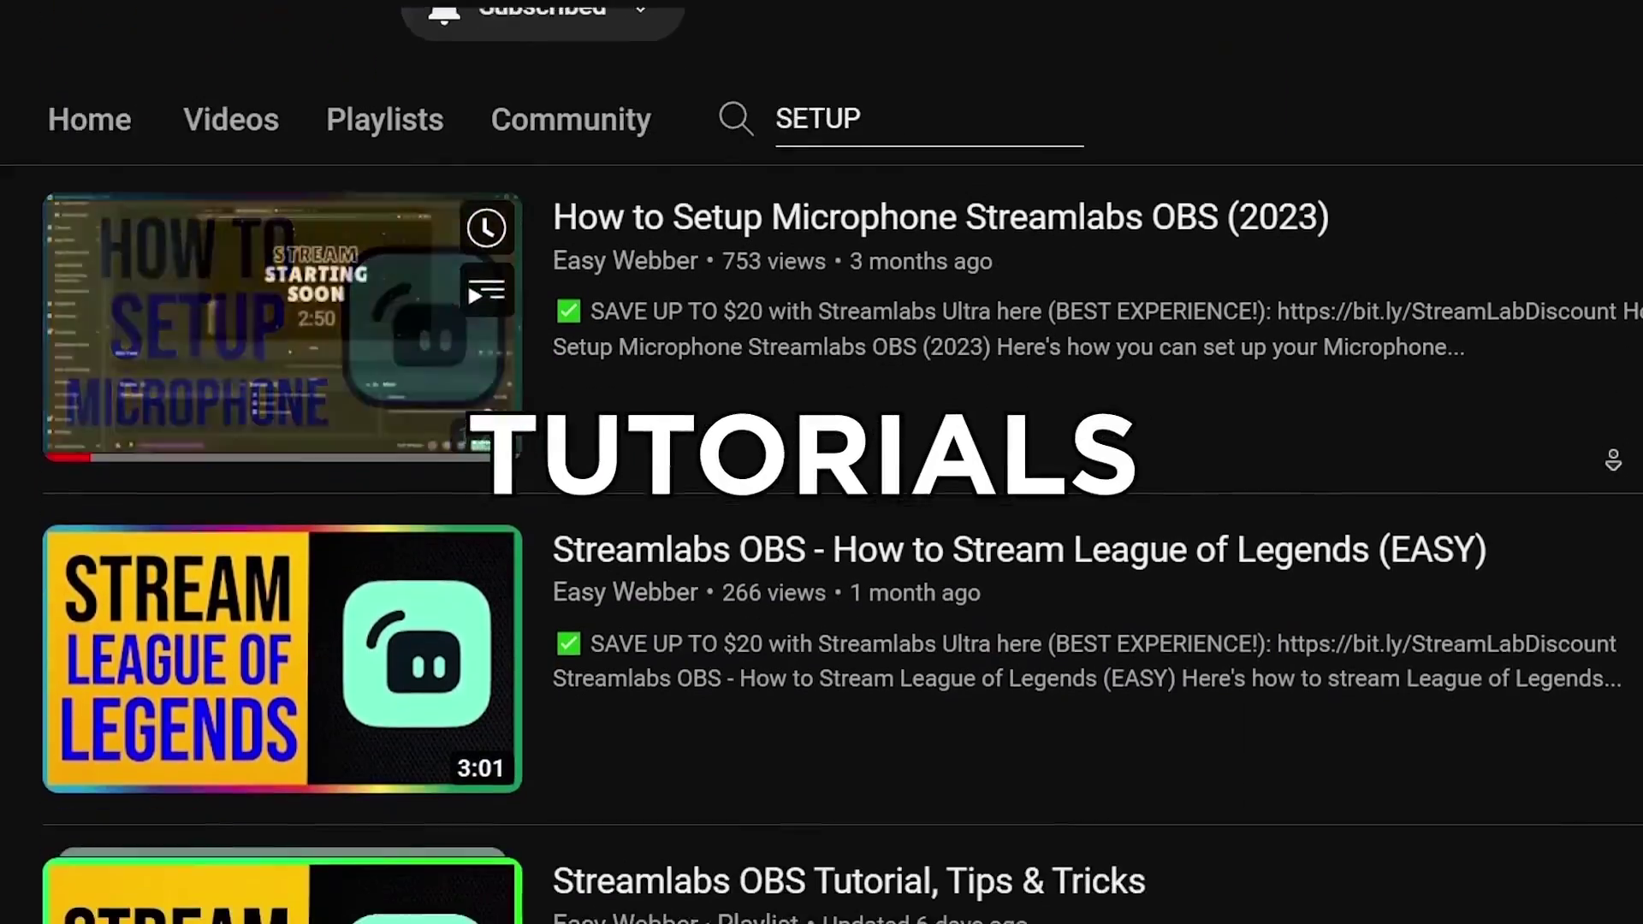
pyautogui.scroll(-20, 822, 513)
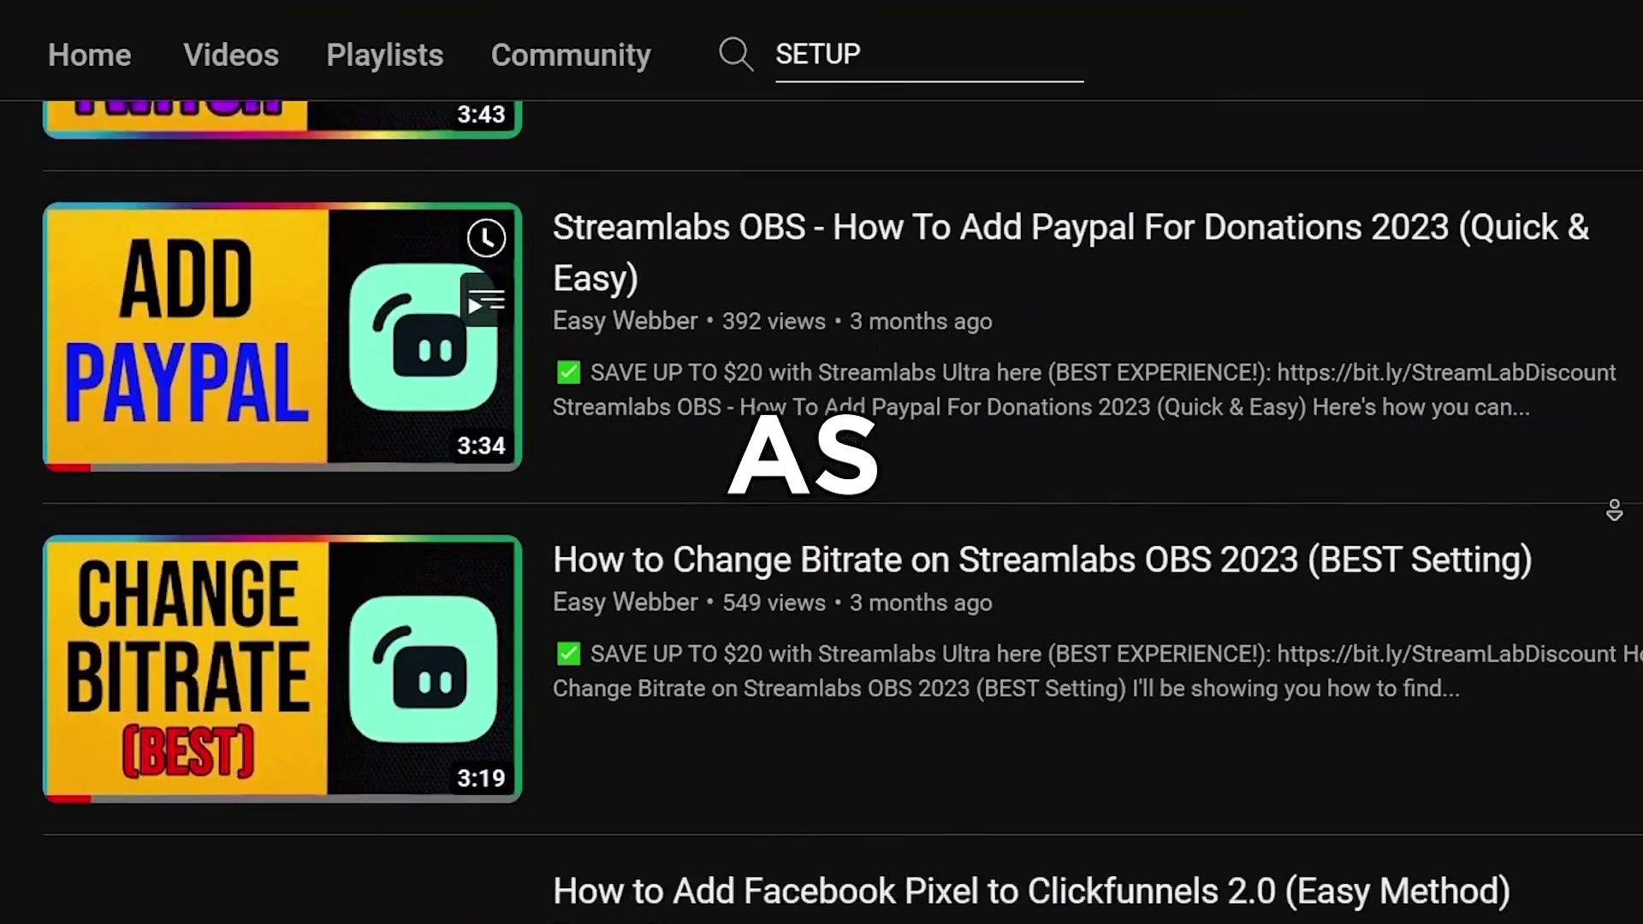
pyautogui.scroll(-2, 1614, 510)
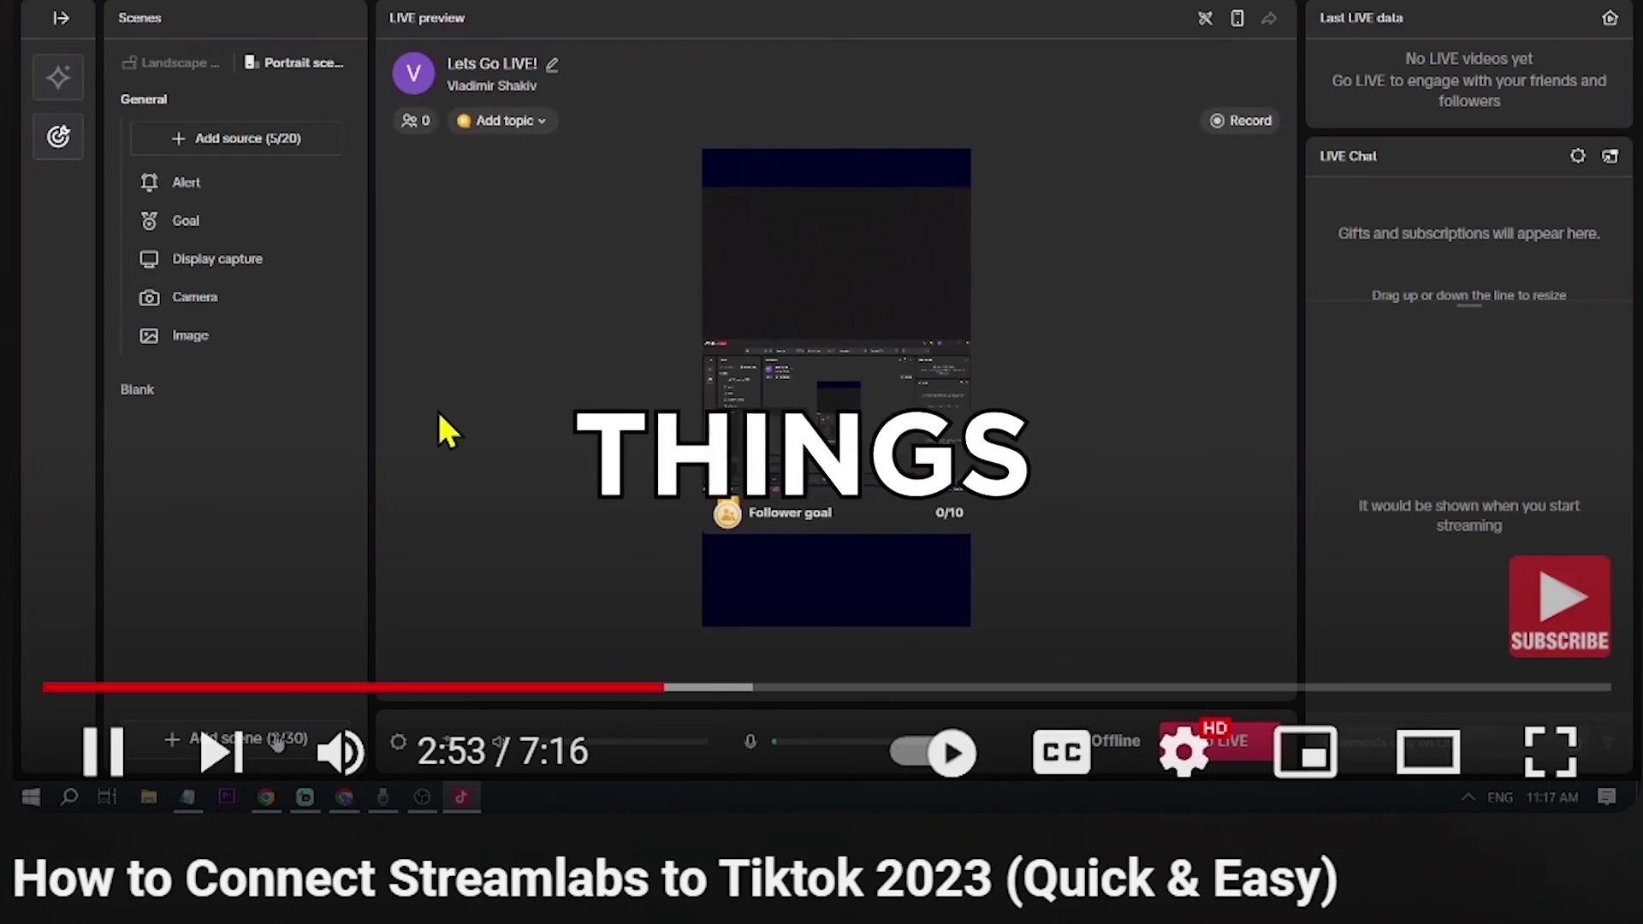